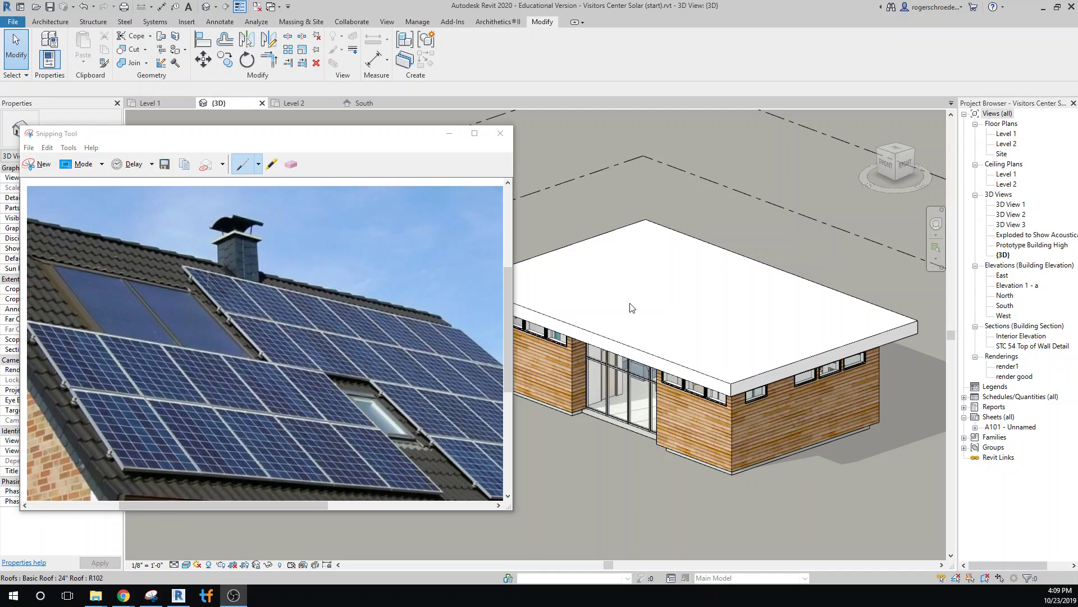
Switch to Chrome and open the Canadian Solar CS6U-335P Silver Poly Solar Panel page from the Wholesale Solar featured panels list.
left_click(595, 212)
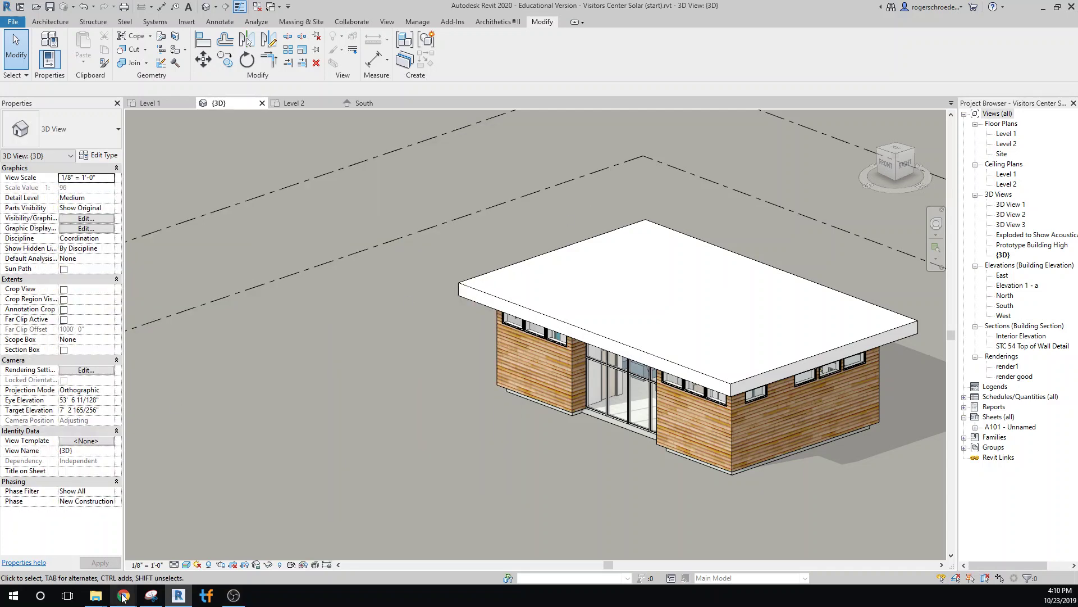
mouse_move(123, 595)
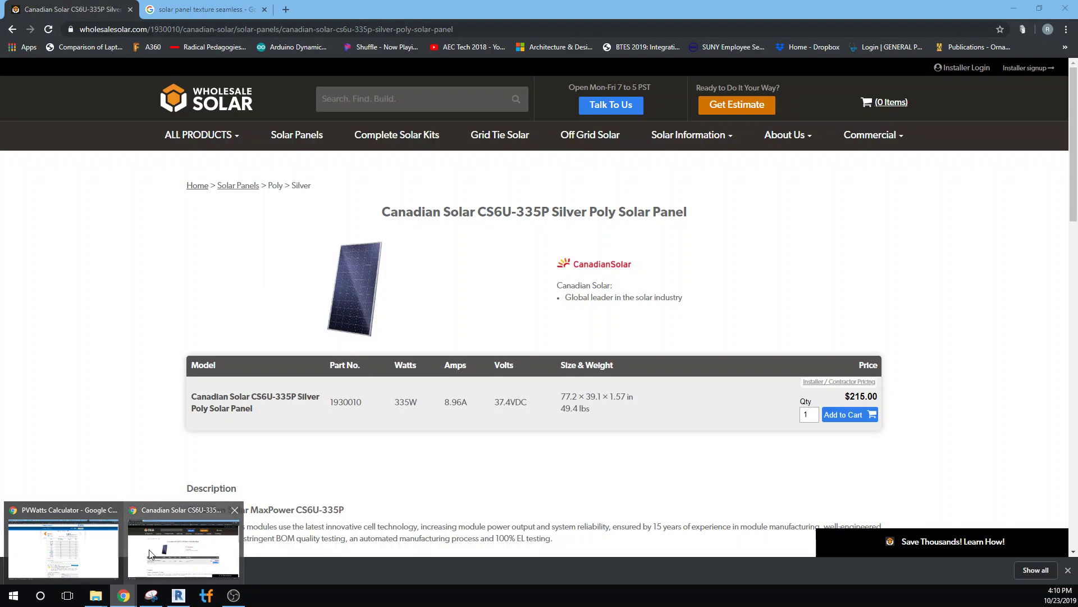
left_click(150, 554)
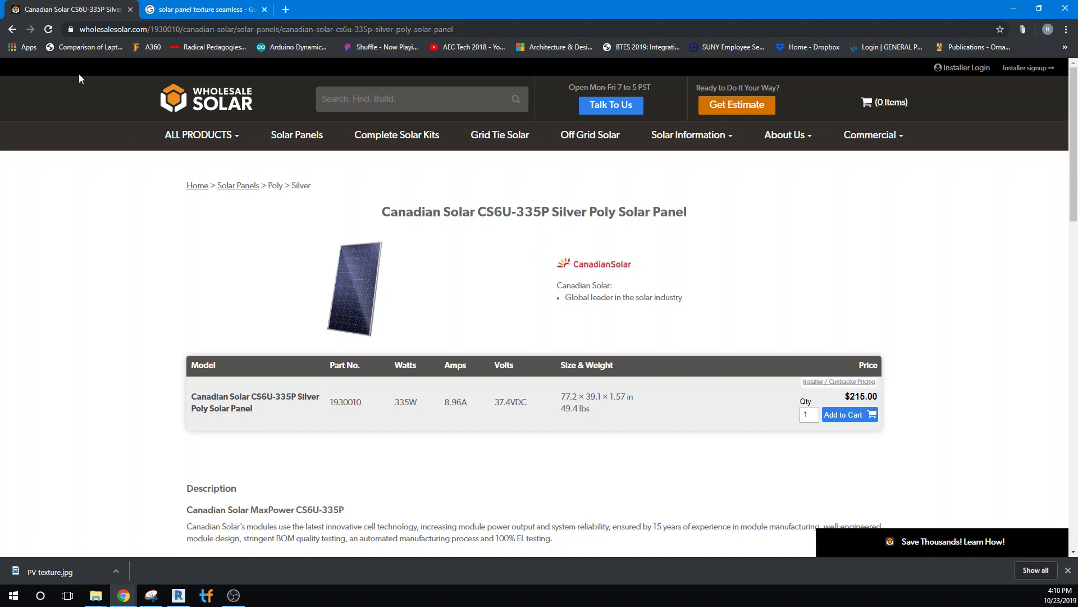
left_click(13, 29)
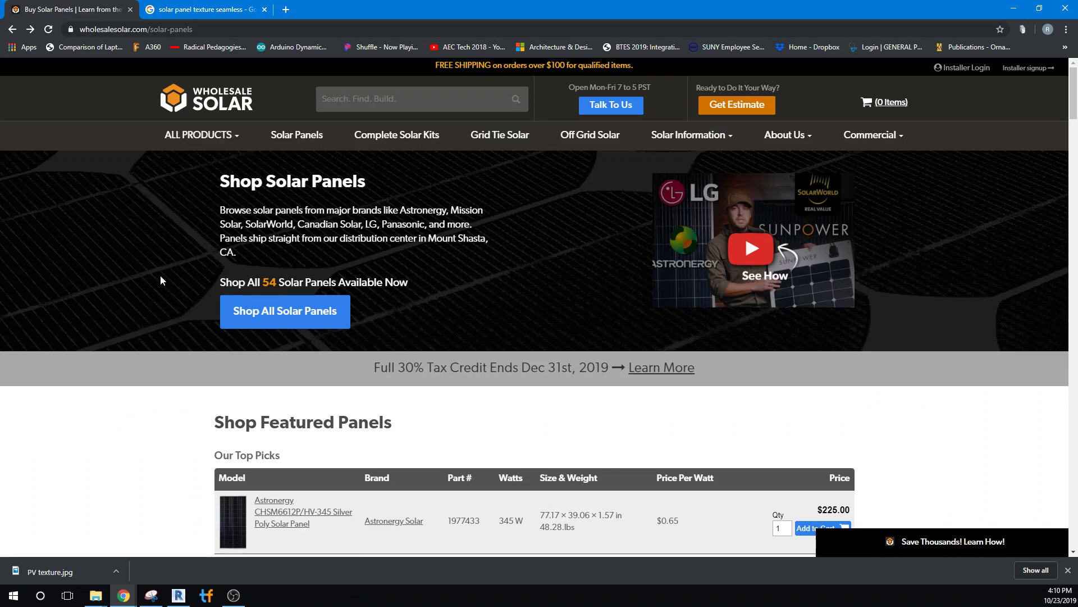
scroll(466, 438, "down", 4)
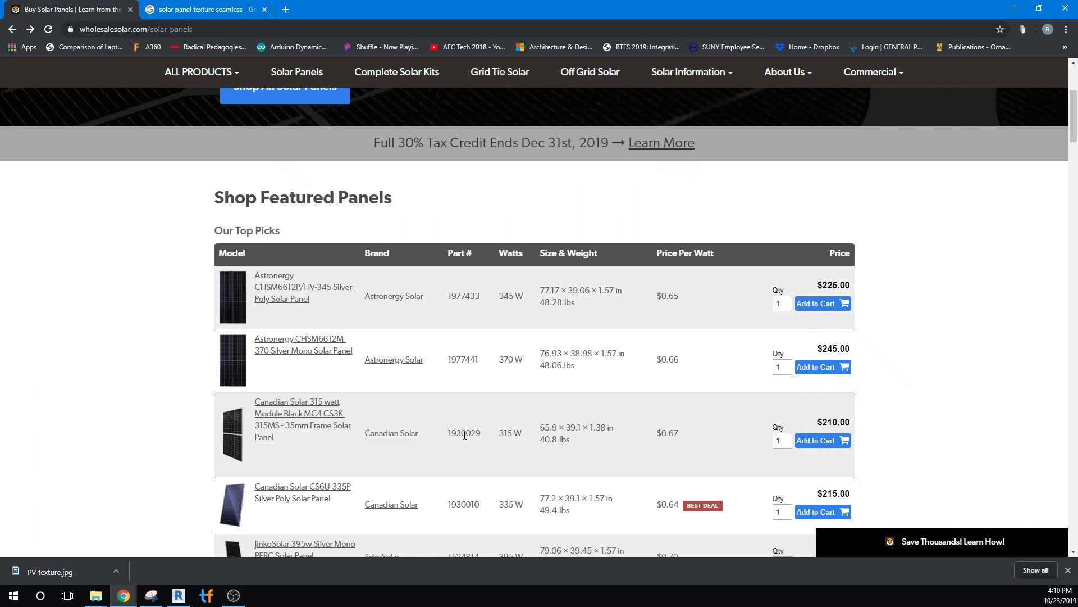
scroll(464, 435, "down", 4)
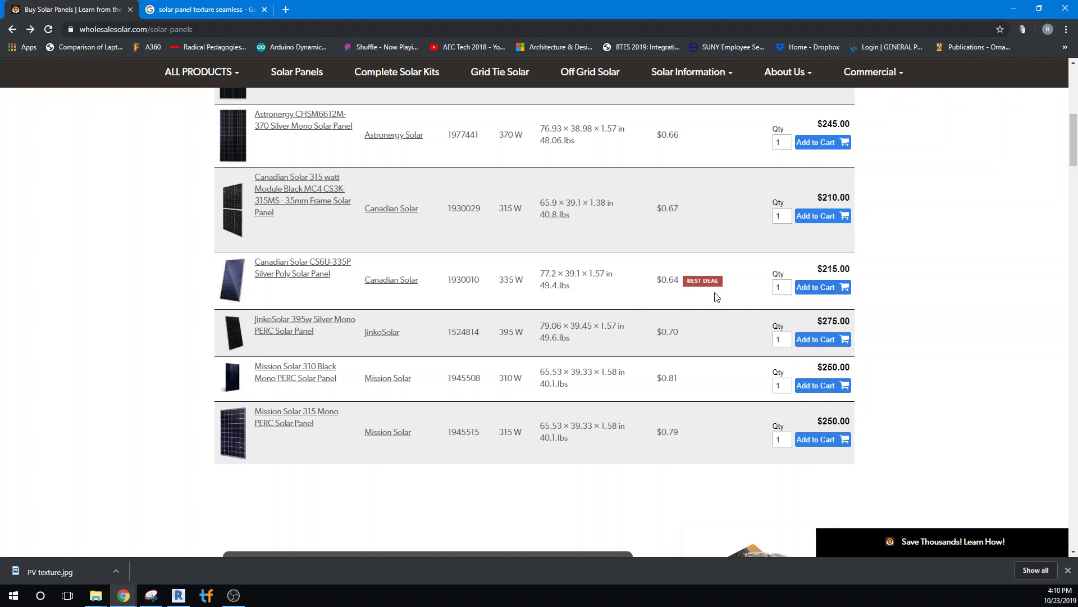
left_click(291, 267)
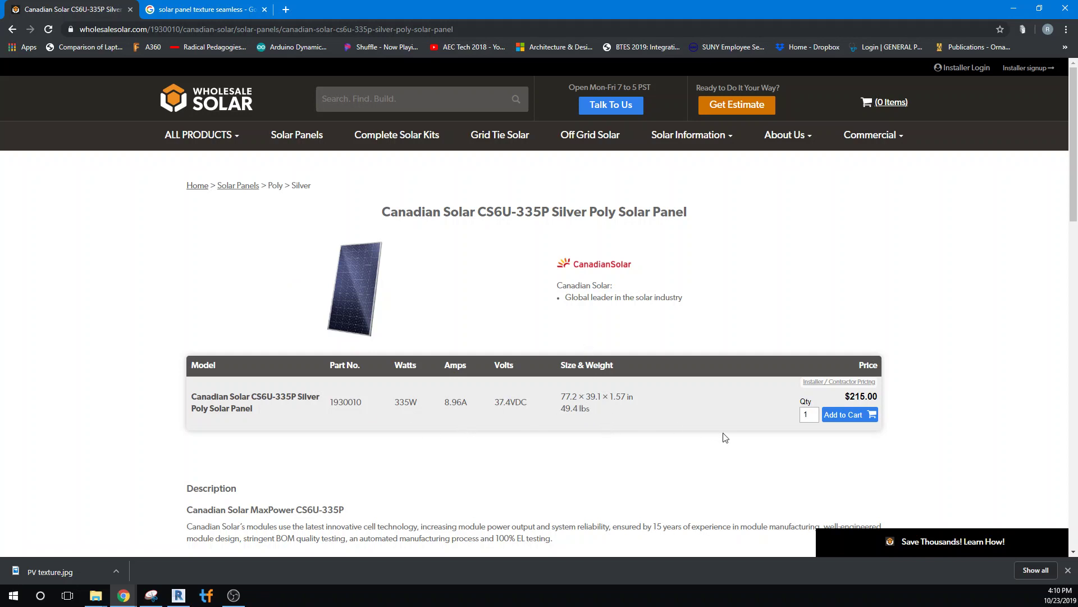
Open the spec sheet of the CS6U-335P panel and examine the panel dimensions under its mechanical data.
scroll(724, 437, "down", 8)
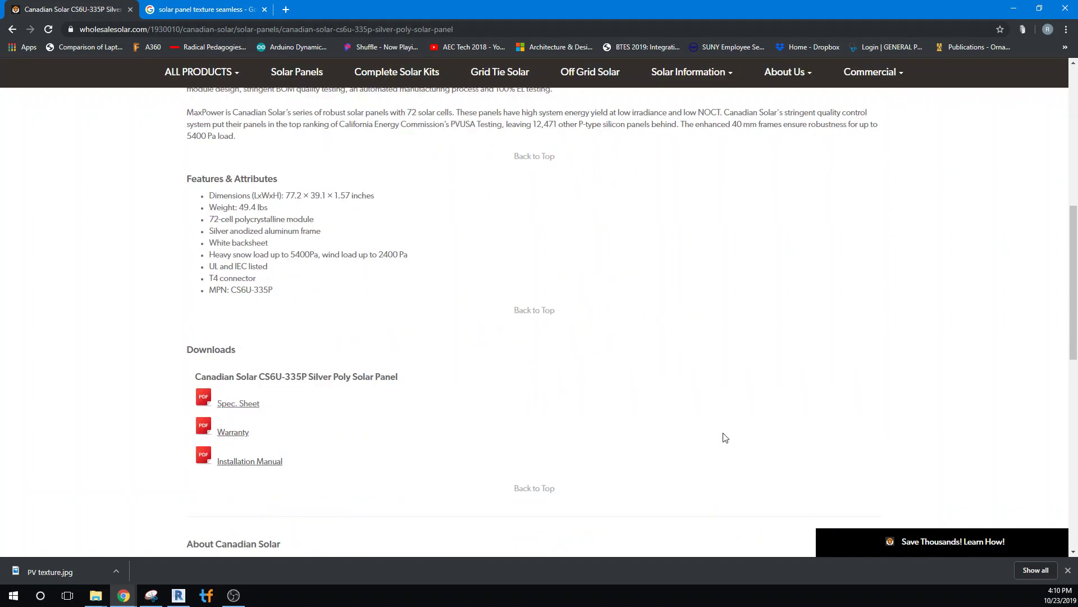
left_click(238, 405)
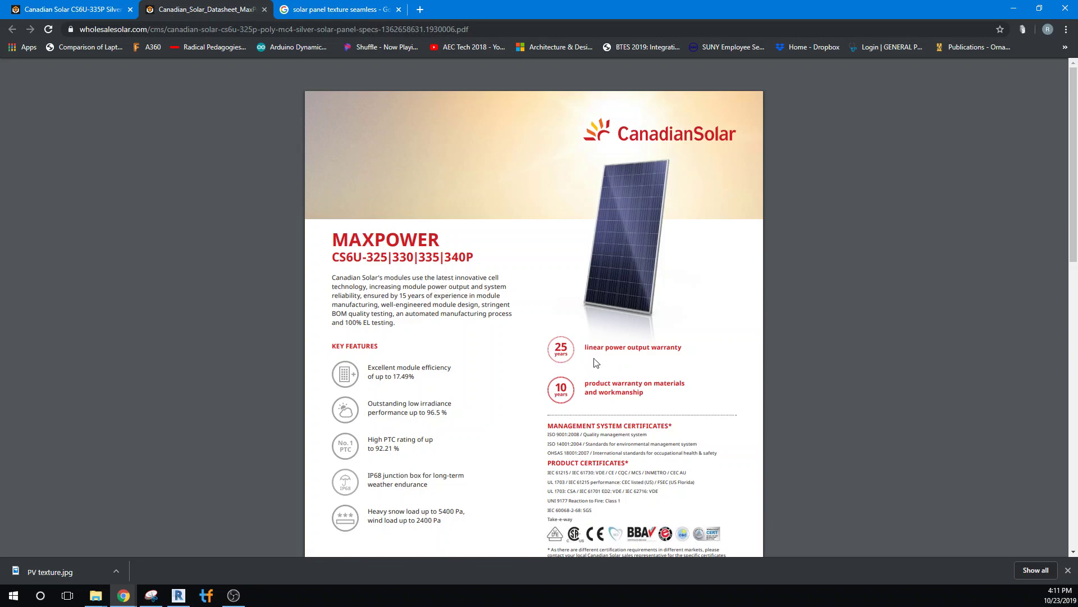
scroll(502, 446, "down", 4)
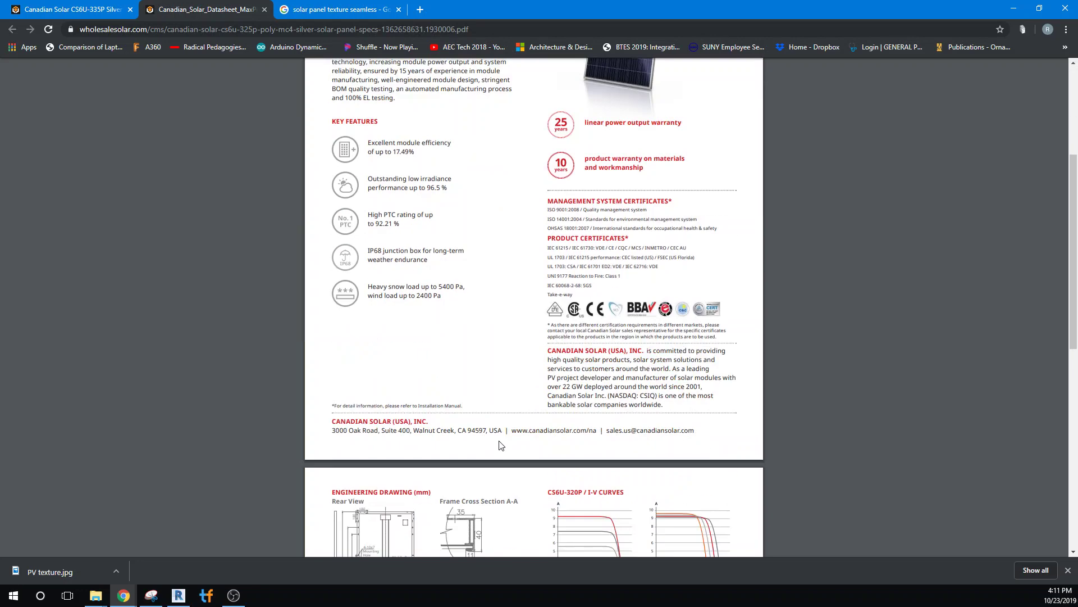
scroll(502, 446, "down", 8)
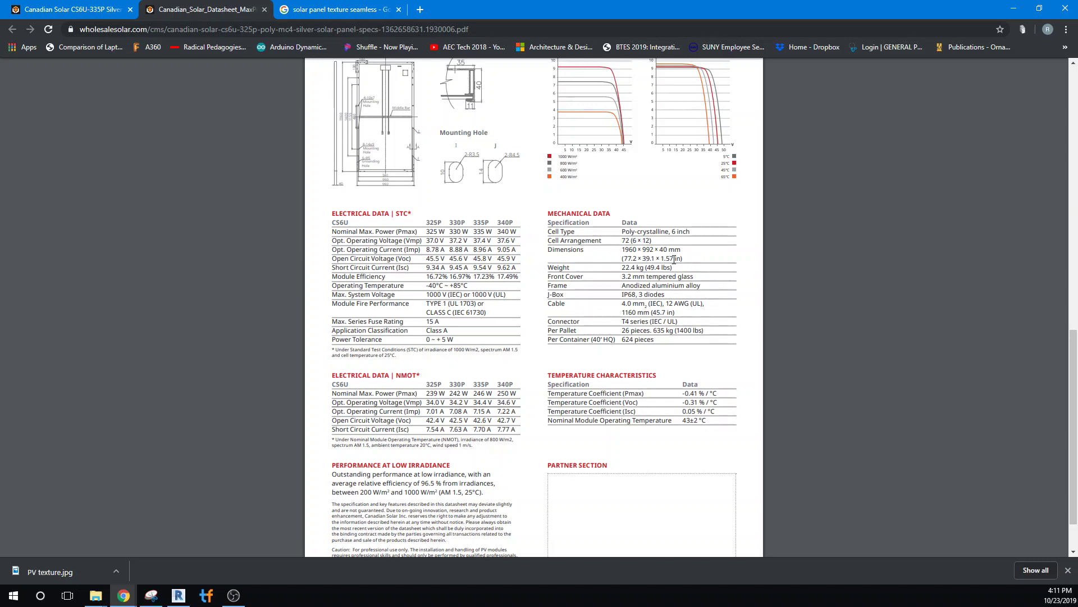
Switch back to Revit and close the Level 2 and South views.
left_click(178, 595)
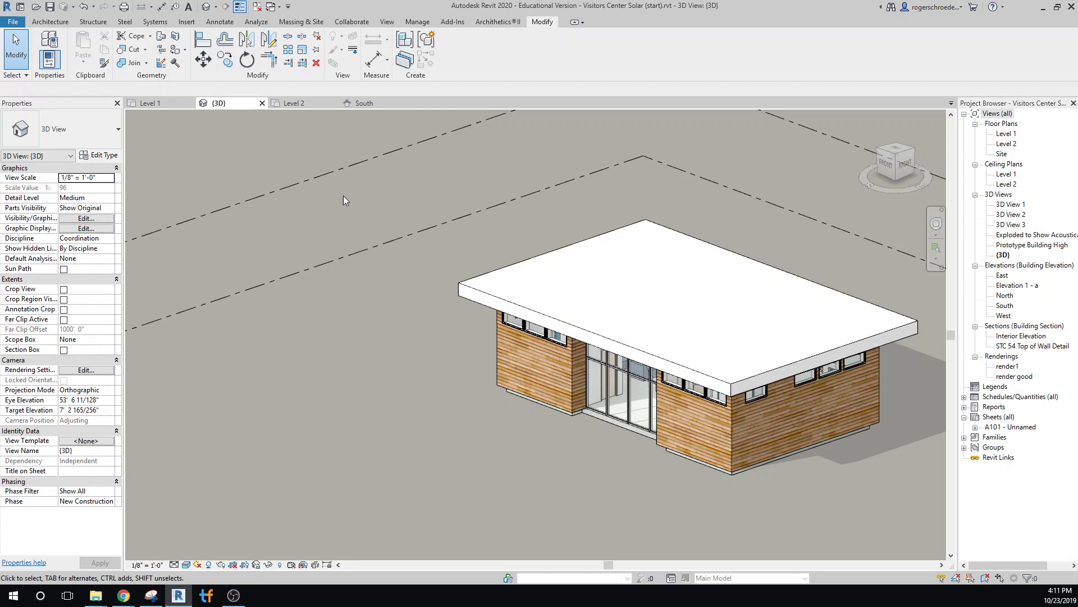
left_click(308, 103)
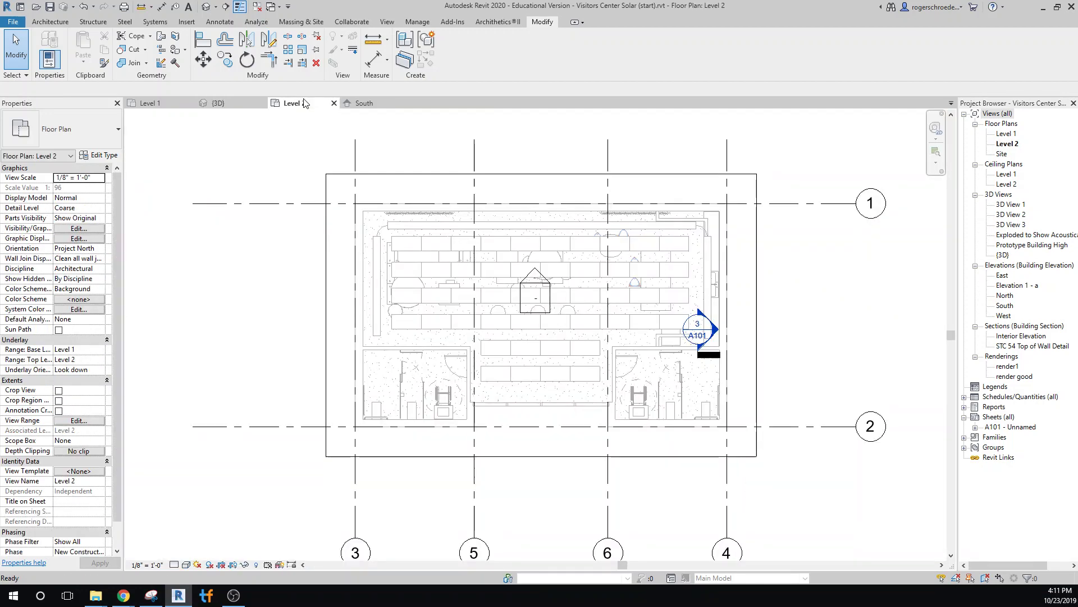
left_click(334, 104)
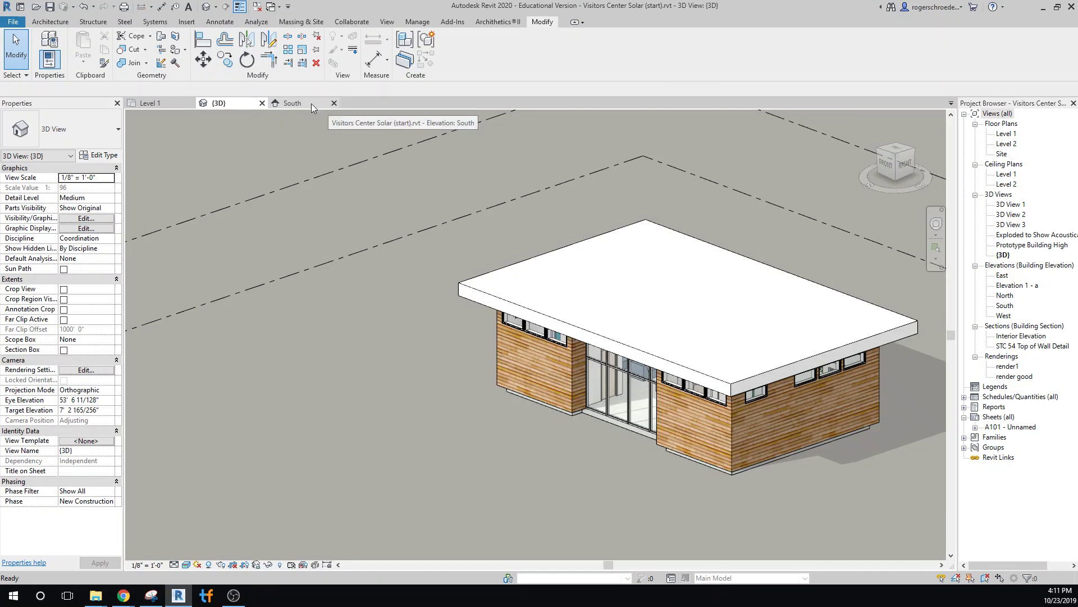
left_click(315, 106)
left_click(334, 103)
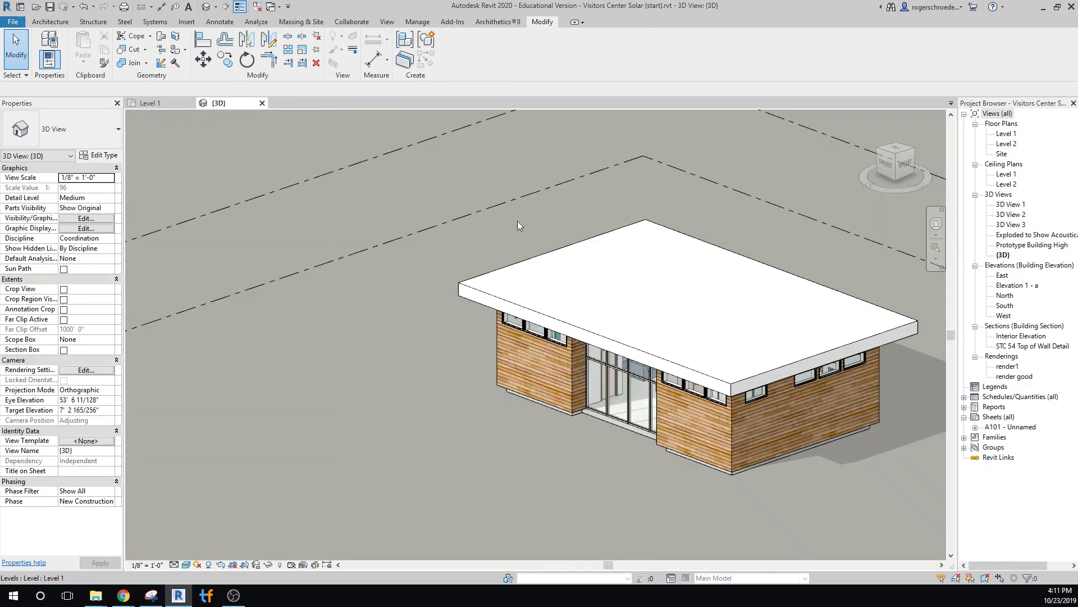
Inspect the layer structure of the building's 24" Roof type, then deselect the roof.
left_click(479, 293)
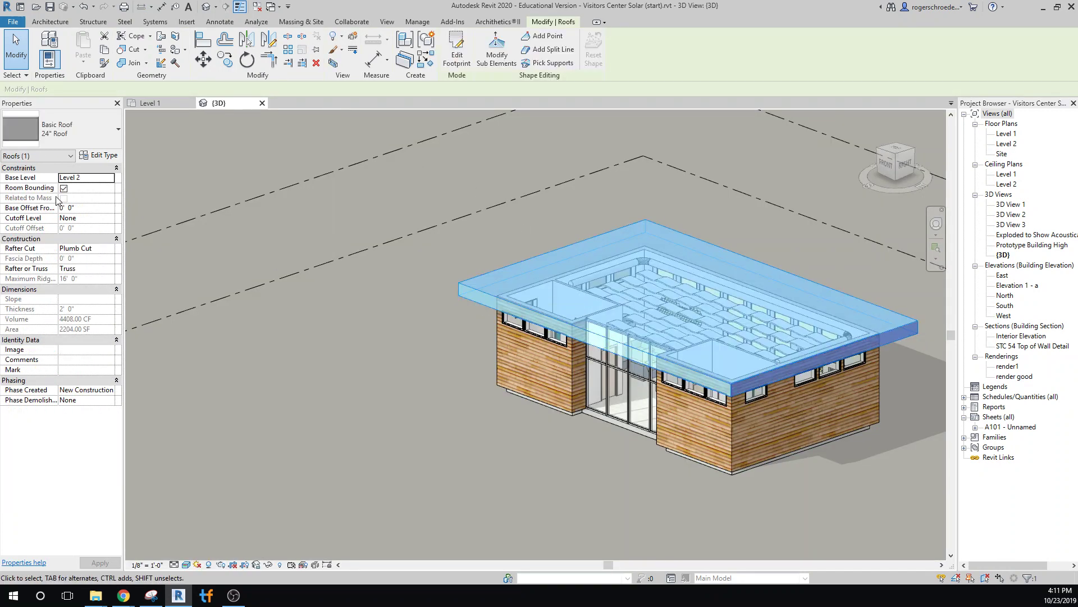
left_click(98, 155)
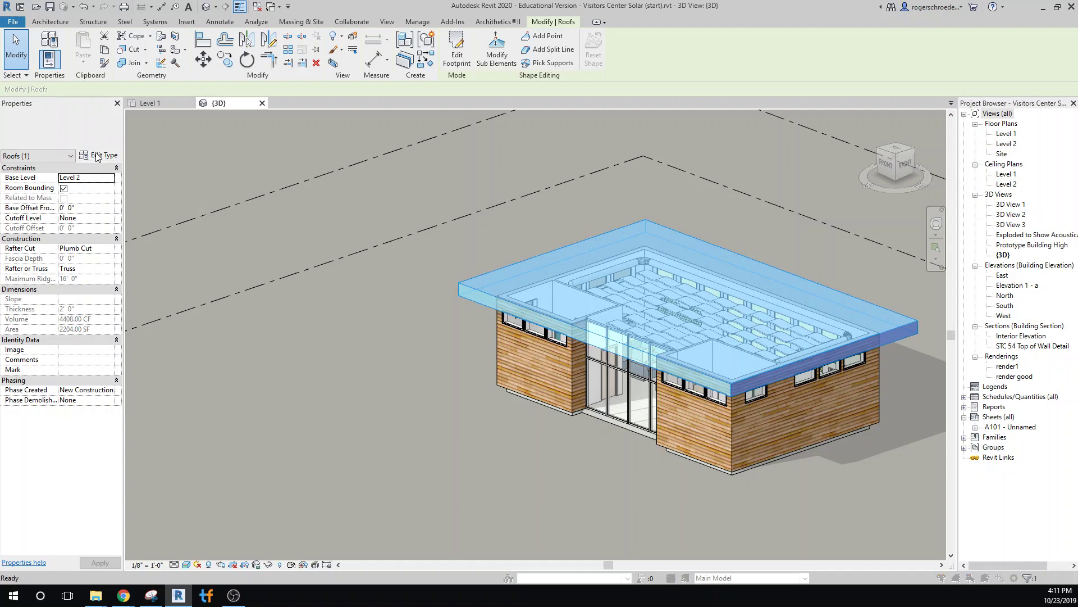
left_click(553, 151)
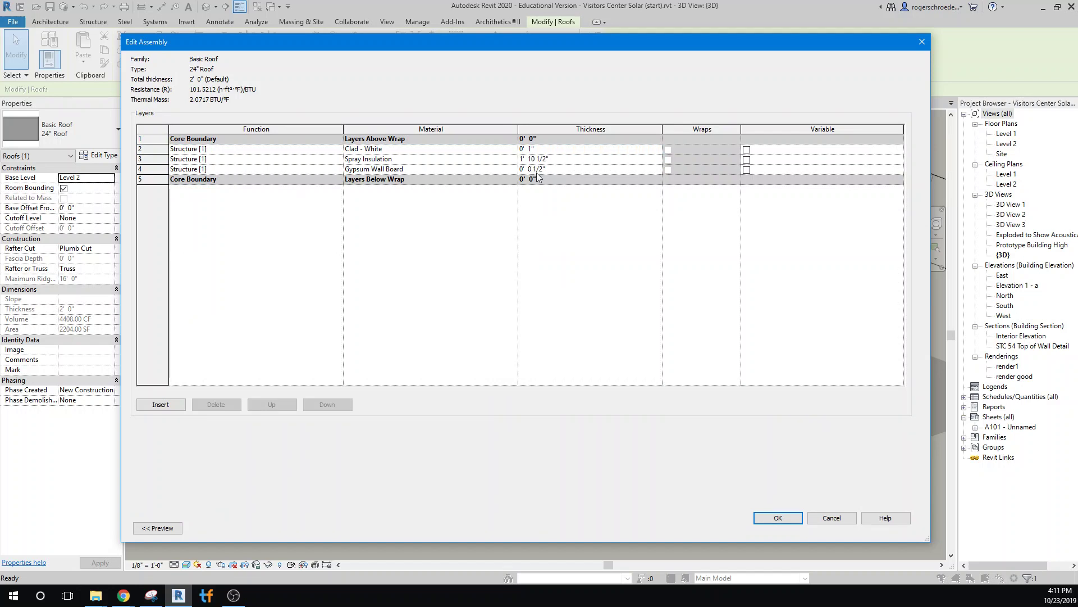
left_click(790, 519)
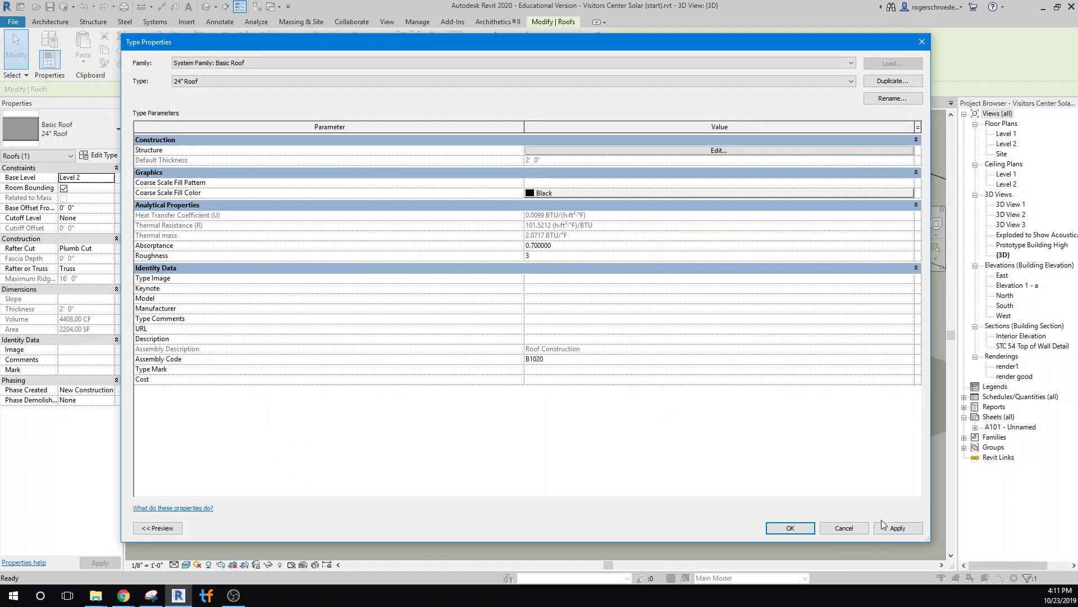
left_click(795, 528)
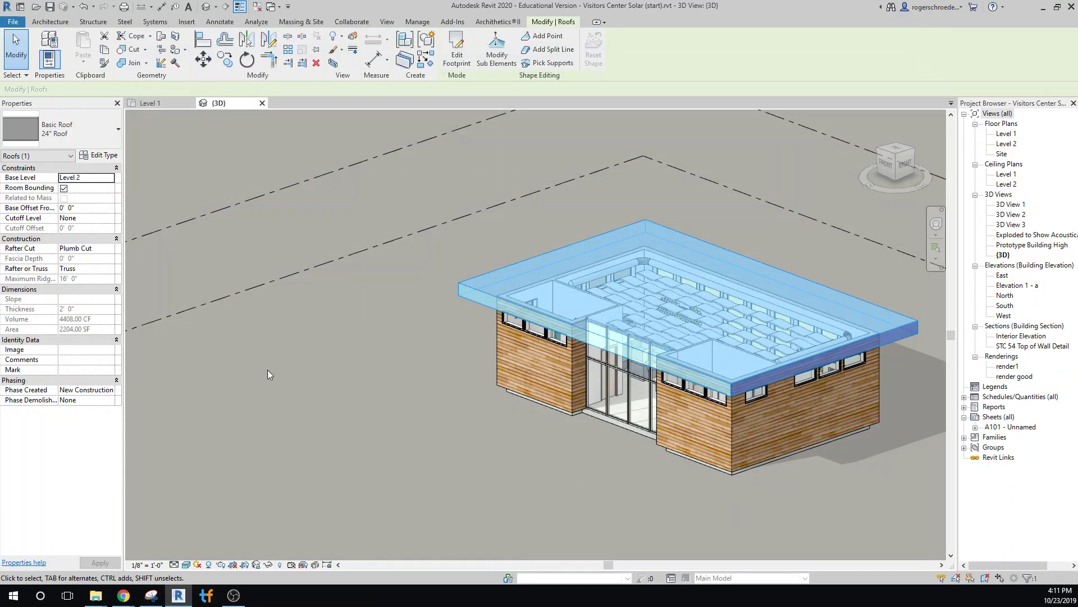
left_click(201, 299)
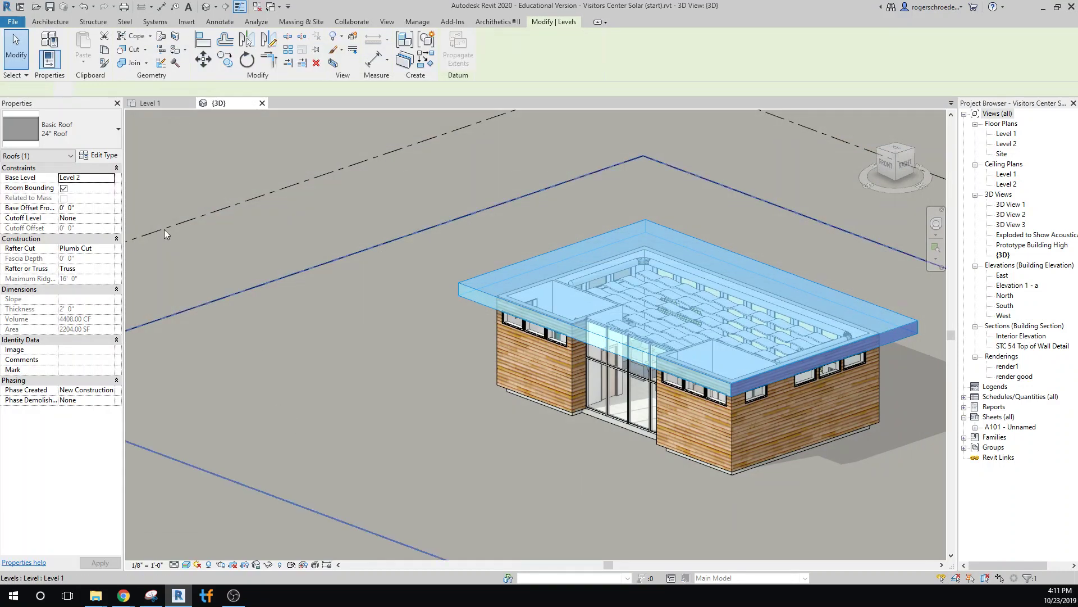
left_click(174, 163)
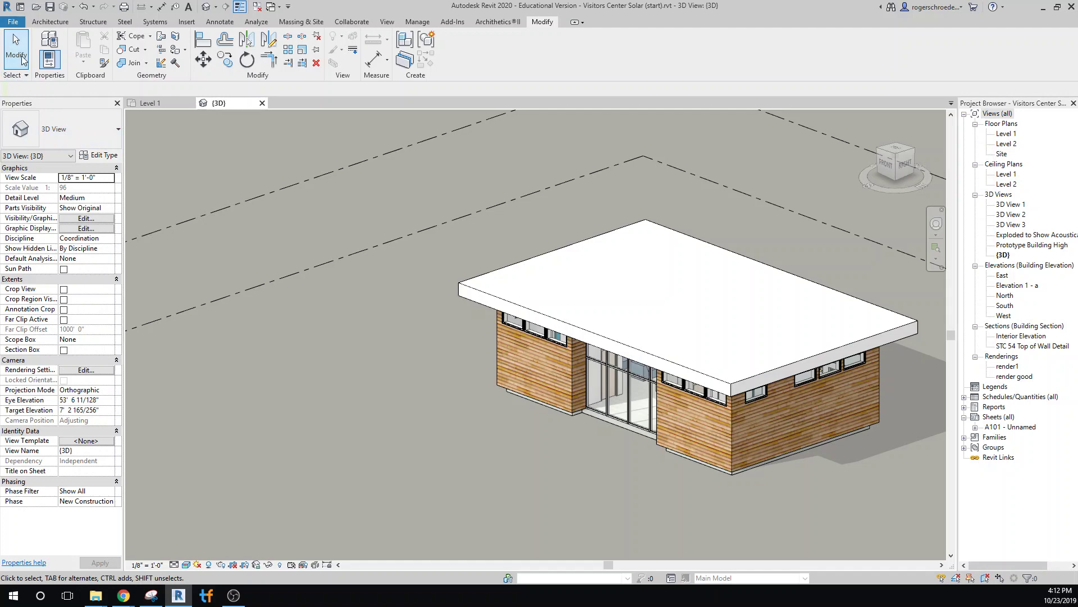
Create a new family from the Generic Model roof based.rft template.
left_click(12, 22)
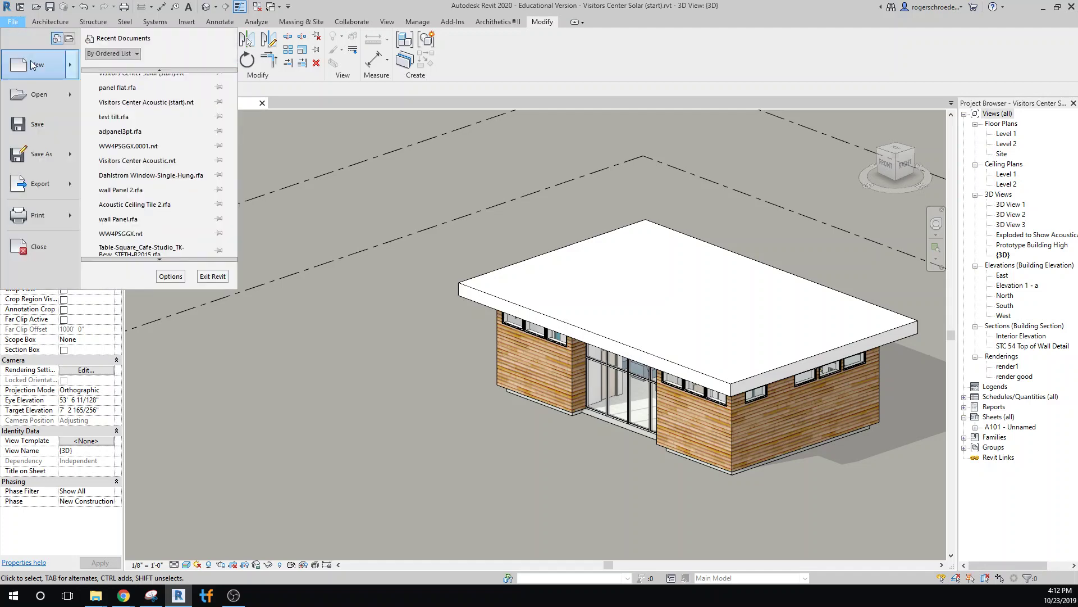
mouse_move(74, 66)
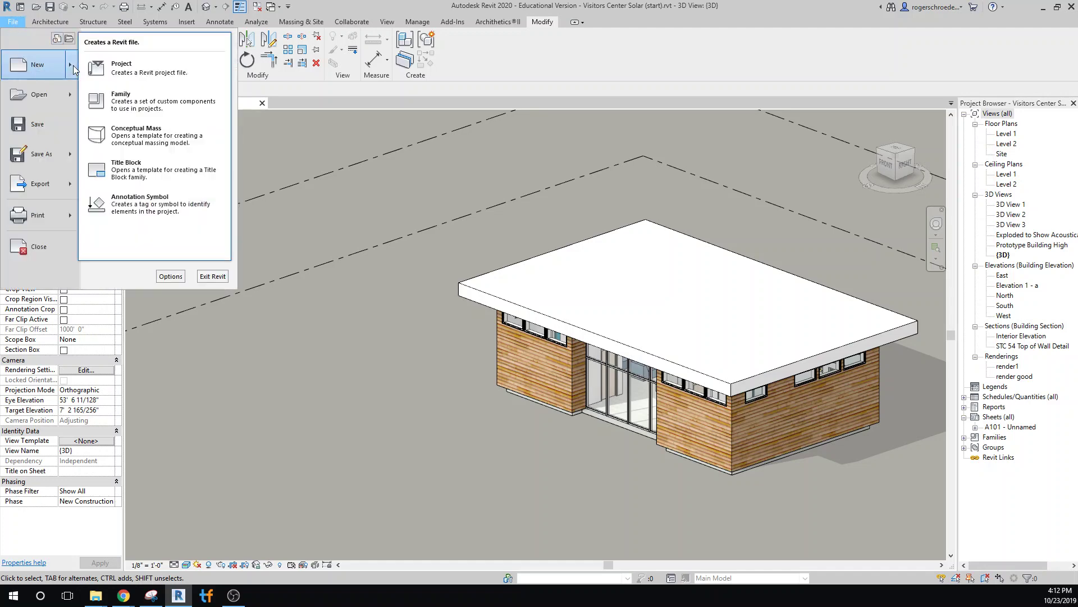
left_click(113, 102)
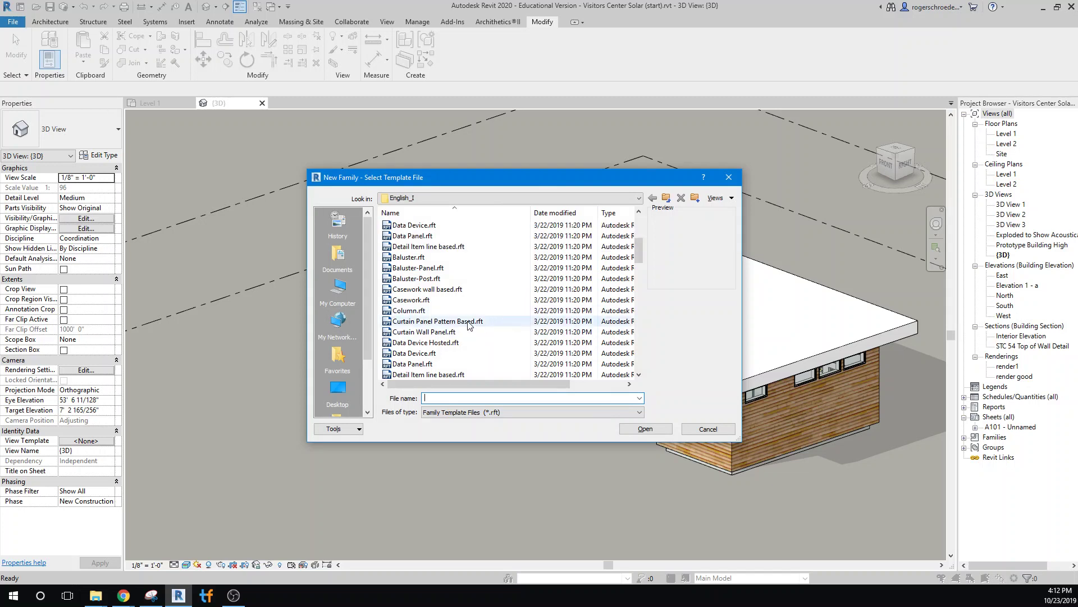
scroll(469, 324, "down", 5)
scroll(469, 325, "down", 4)
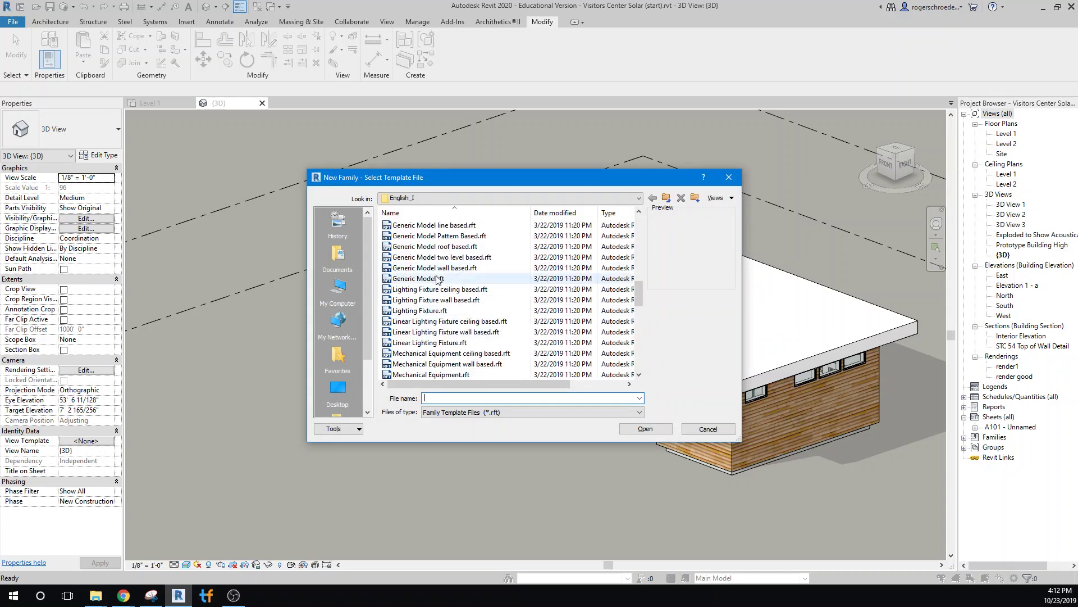
left_click(441, 247)
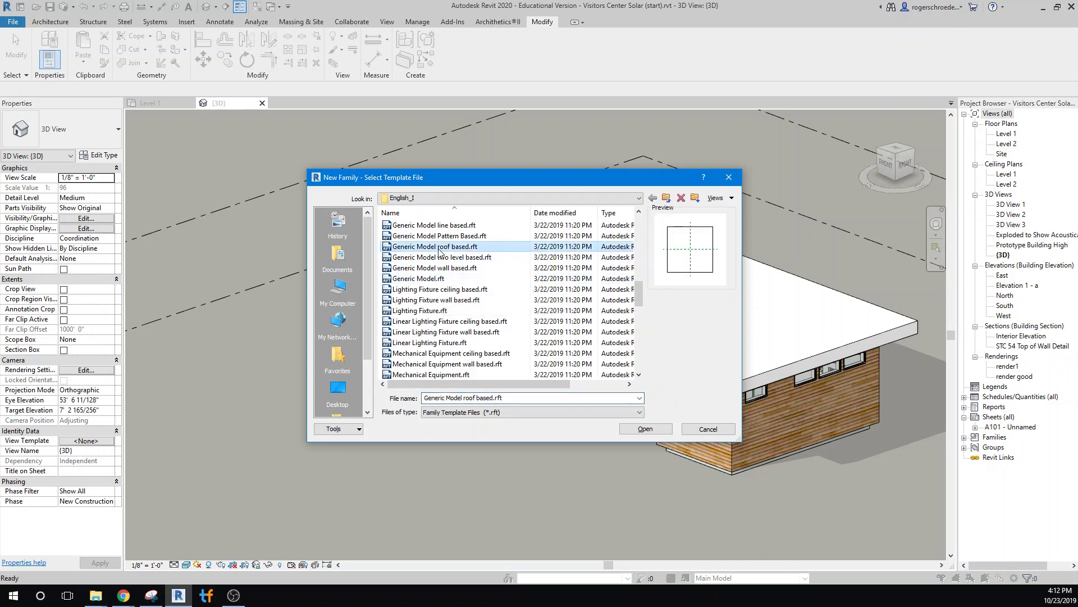
left_click(646, 430)
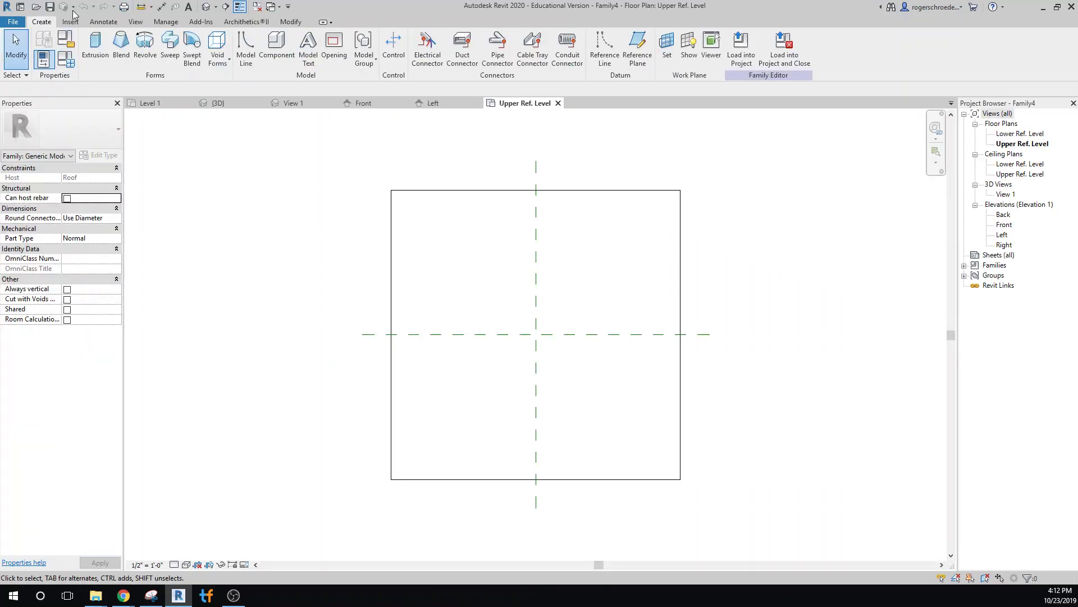
Save the new family as panel flat.rfa in the M9 Renewables folder, replacing the existing file.
left_click(50, 8)
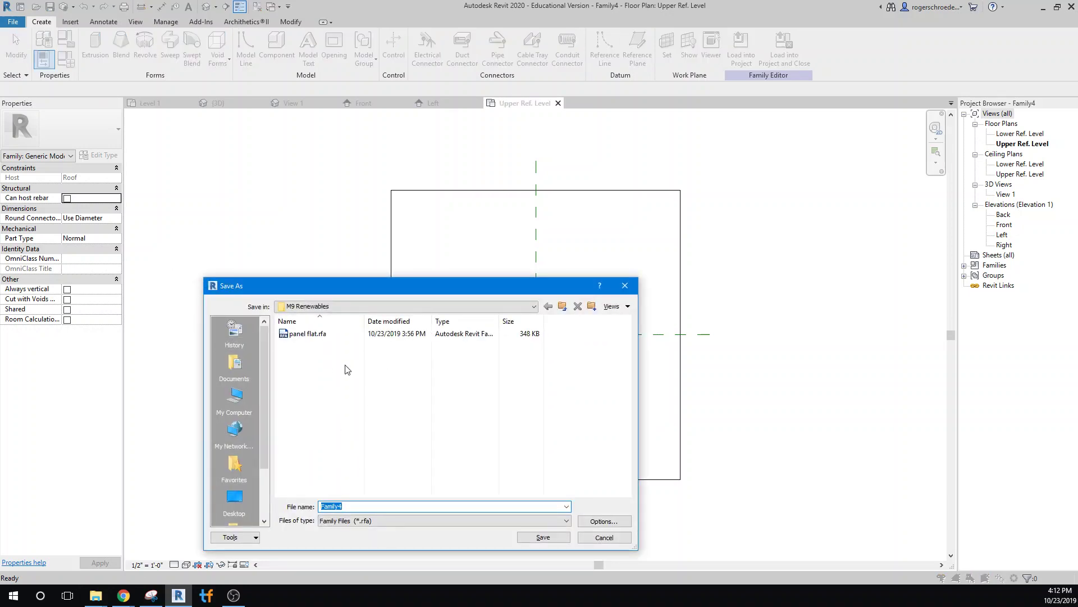
left_click(296, 334)
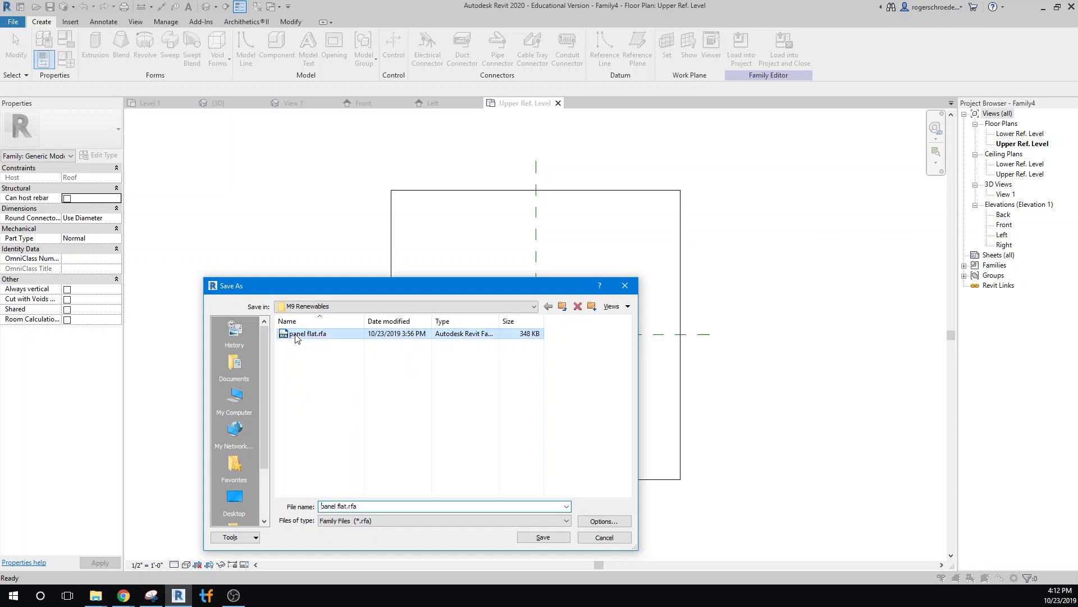
left_click(555, 539)
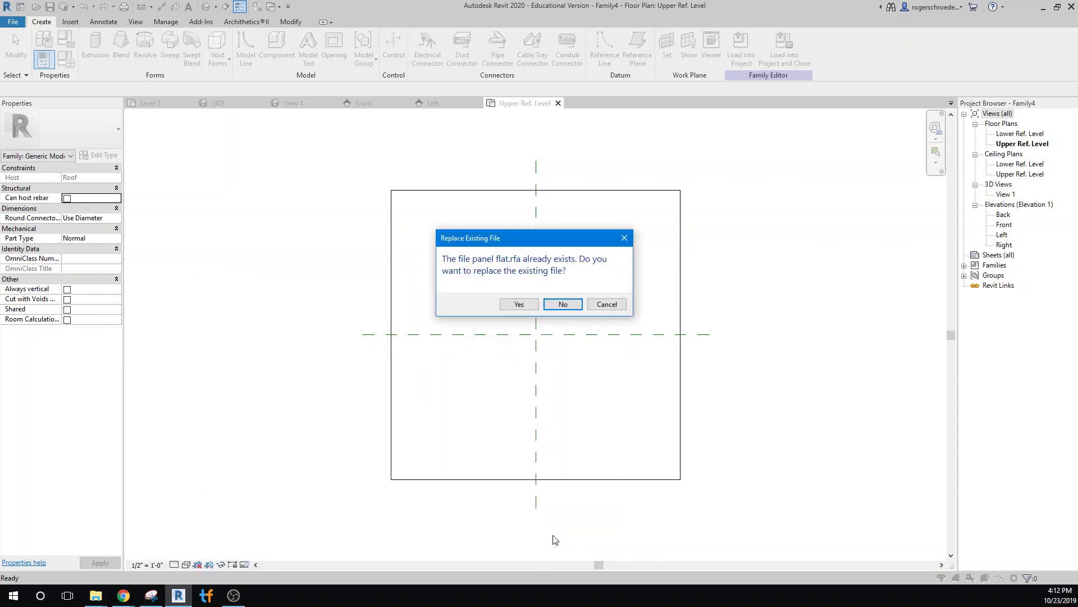
left_click(529, 308)
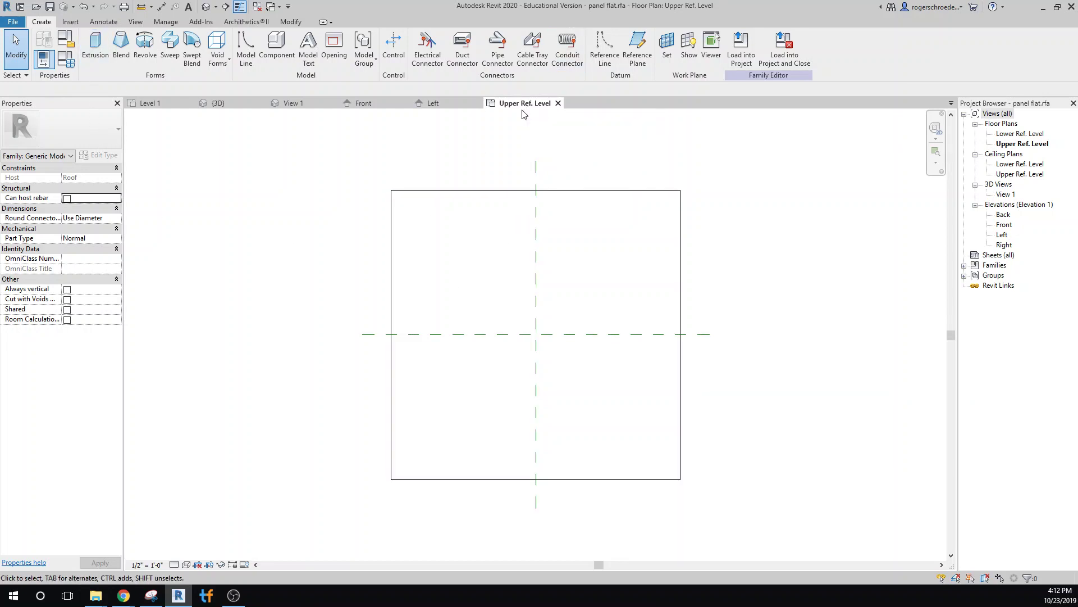
Start an extrusion and sketch a rectangle about 5' 10" by 3' 3" around the intersection of the reference planes.
left_click(94, 62)
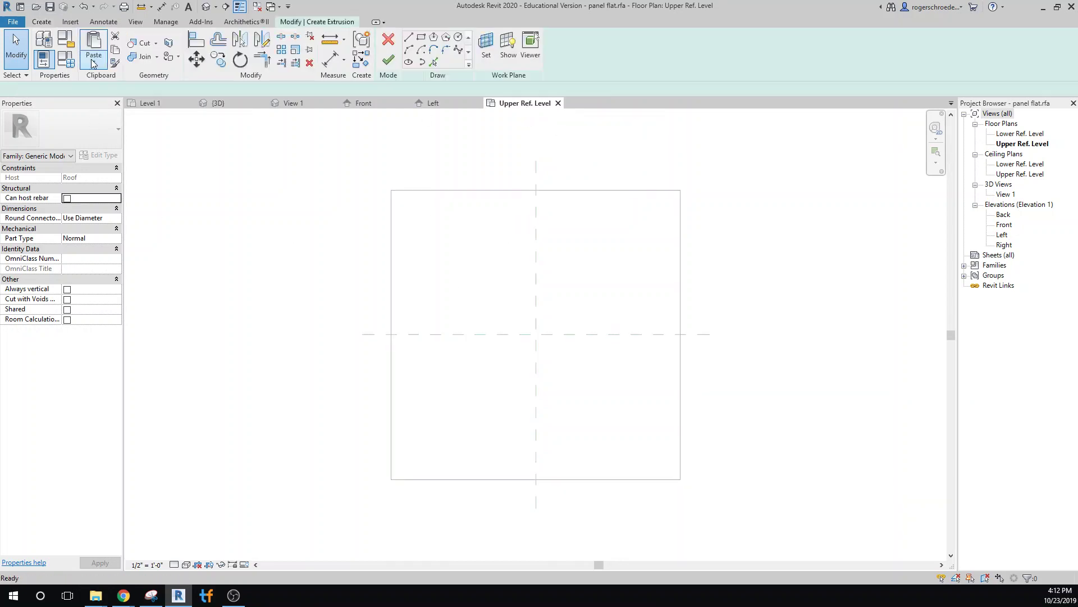
left_click(421, 37)
left_click(456, 281)
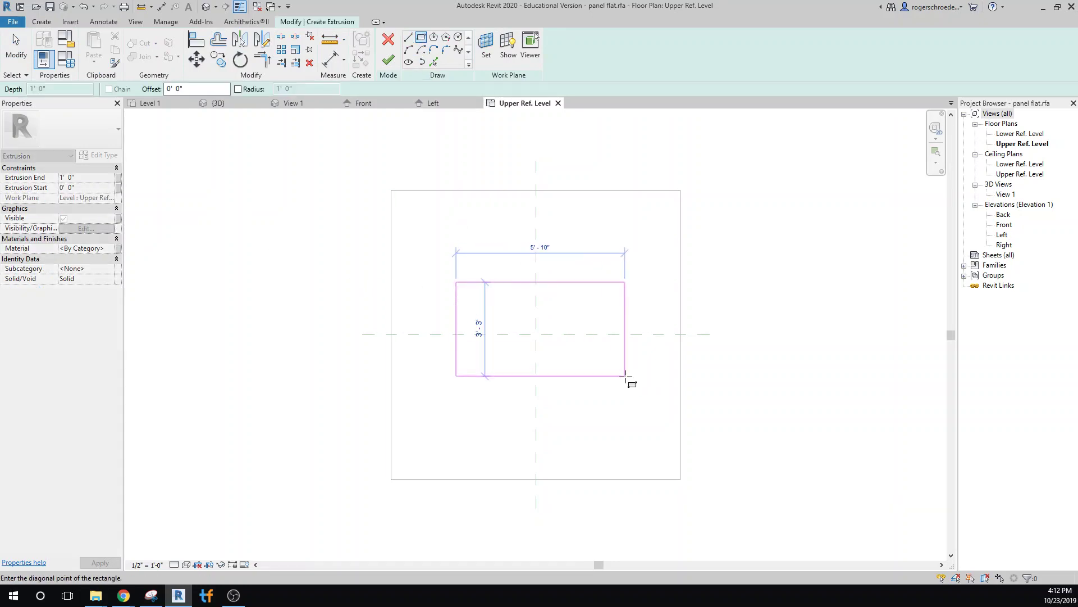
left_click(624, 375)
Set the sketched rectangle's horizontal length to 78".
left_click(546, 406)
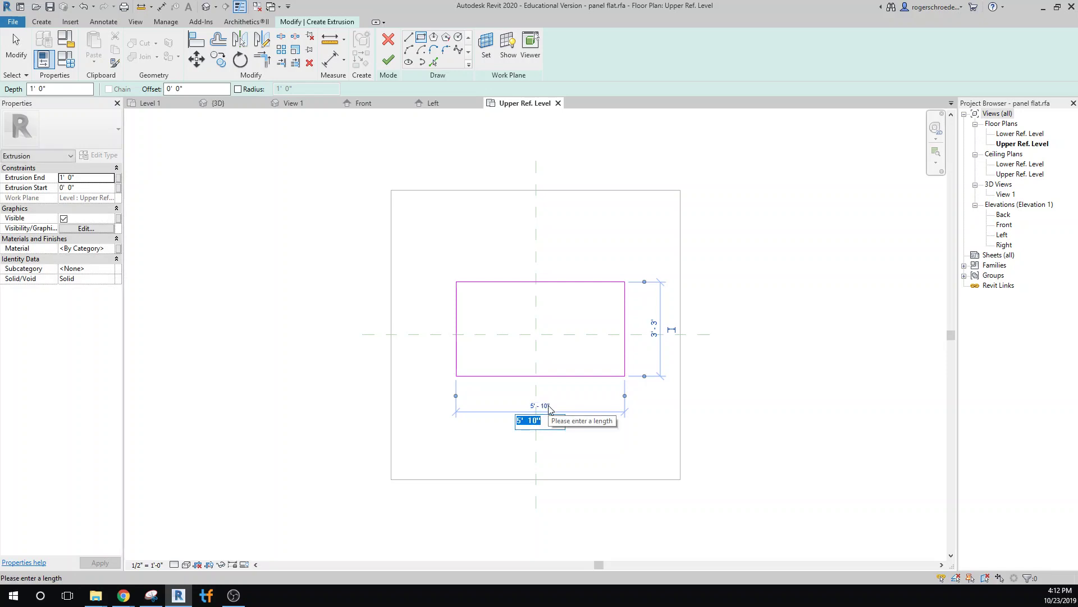
type("78\"")
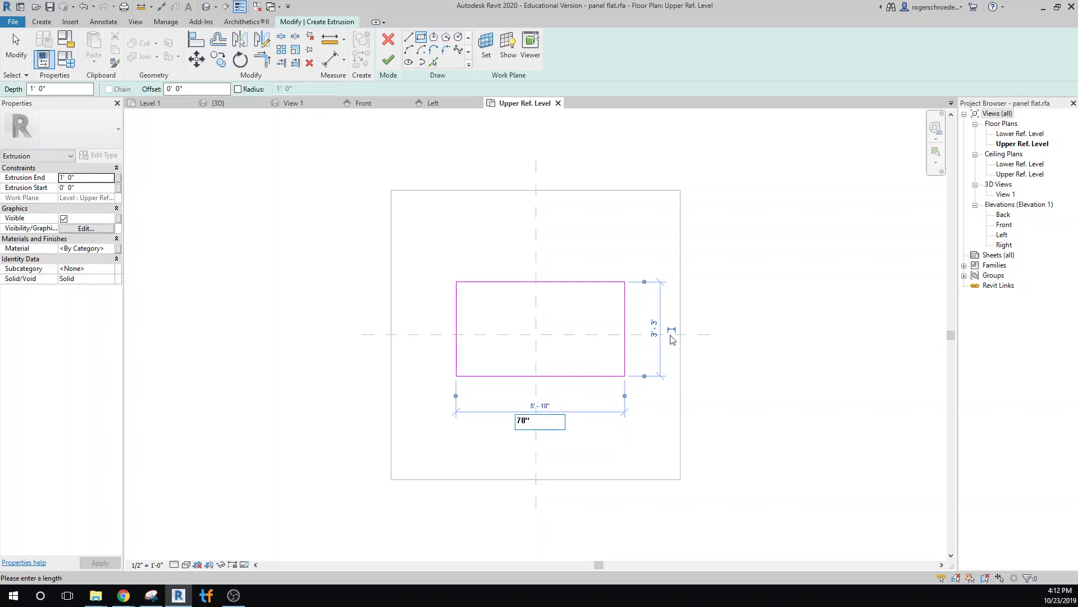
key("Return")
Try to set the rectangle's vertical dimension to 40 and undo that change.
left_click(674, 329)
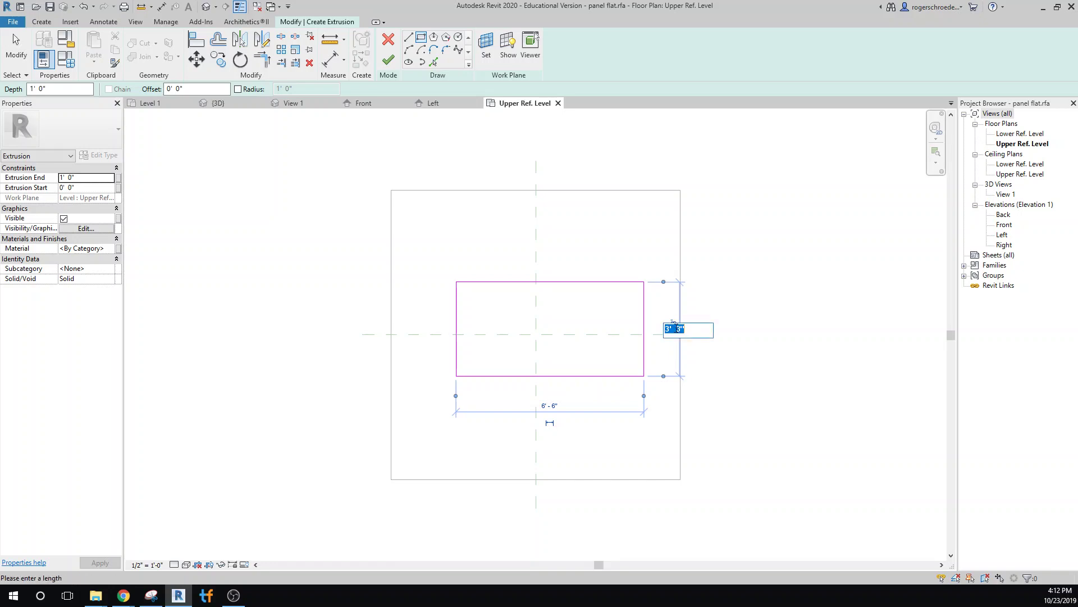
type("40")
key("Return")
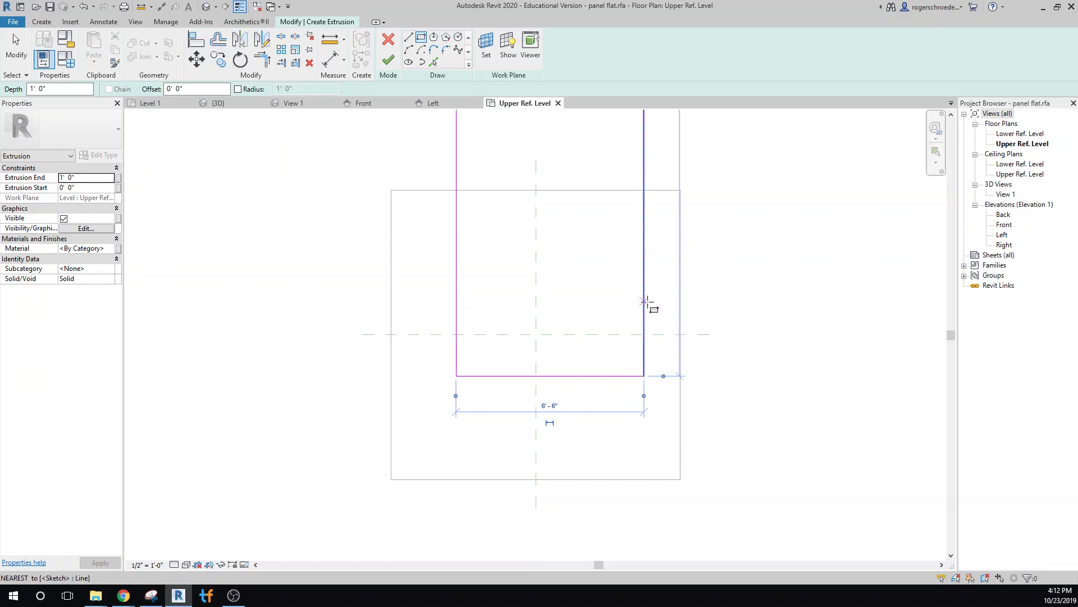
key("ctrl+z")
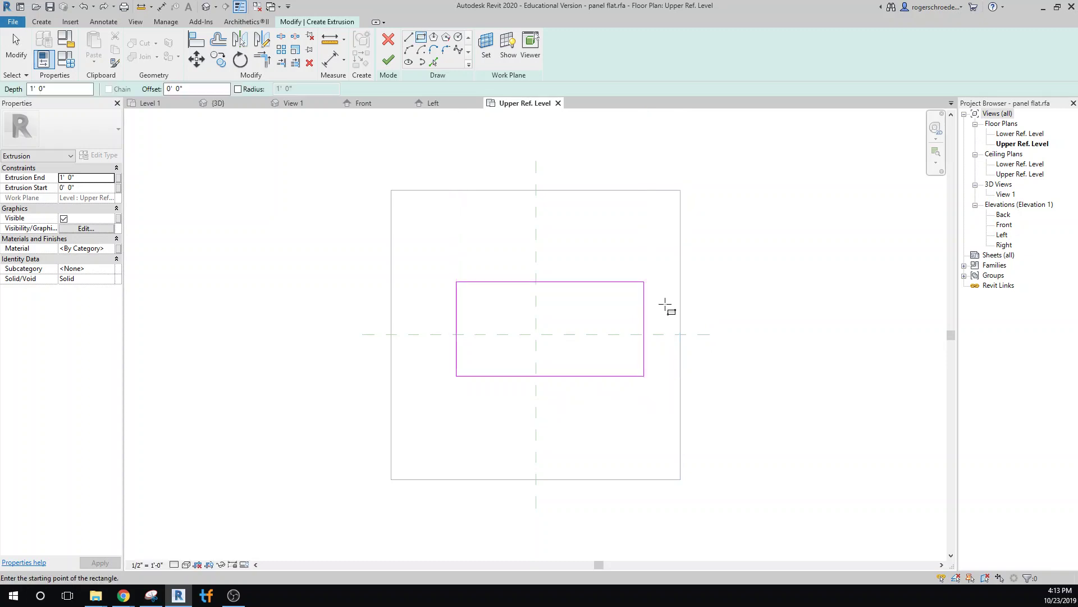
left_click(609, 282)
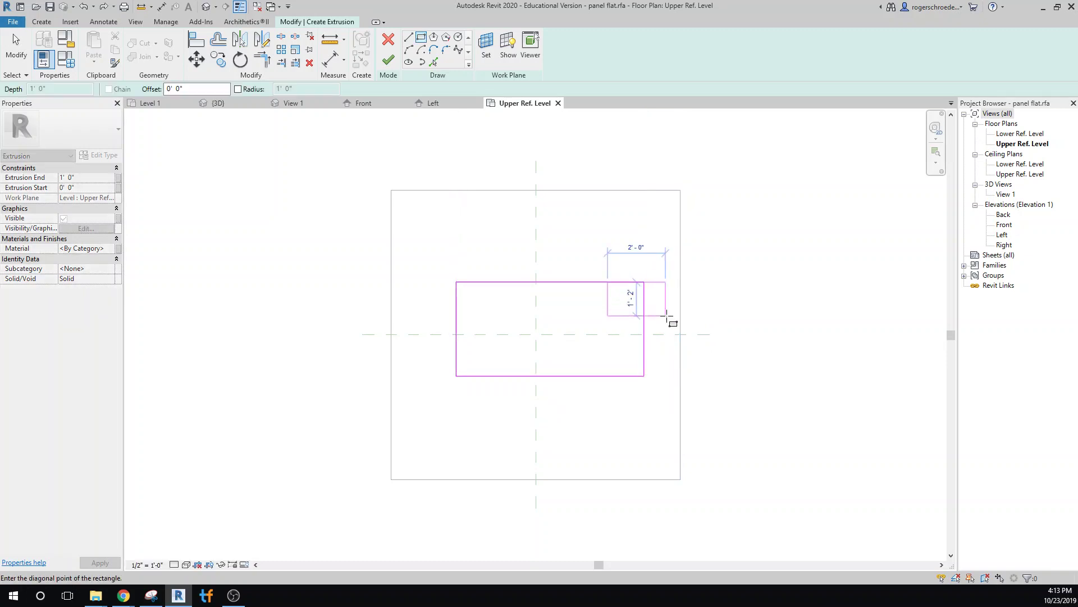
left_click(16, 48)
Set the rectangle's vertical dimension to 40" by relocating its upper edge.
left_click(652, 284)
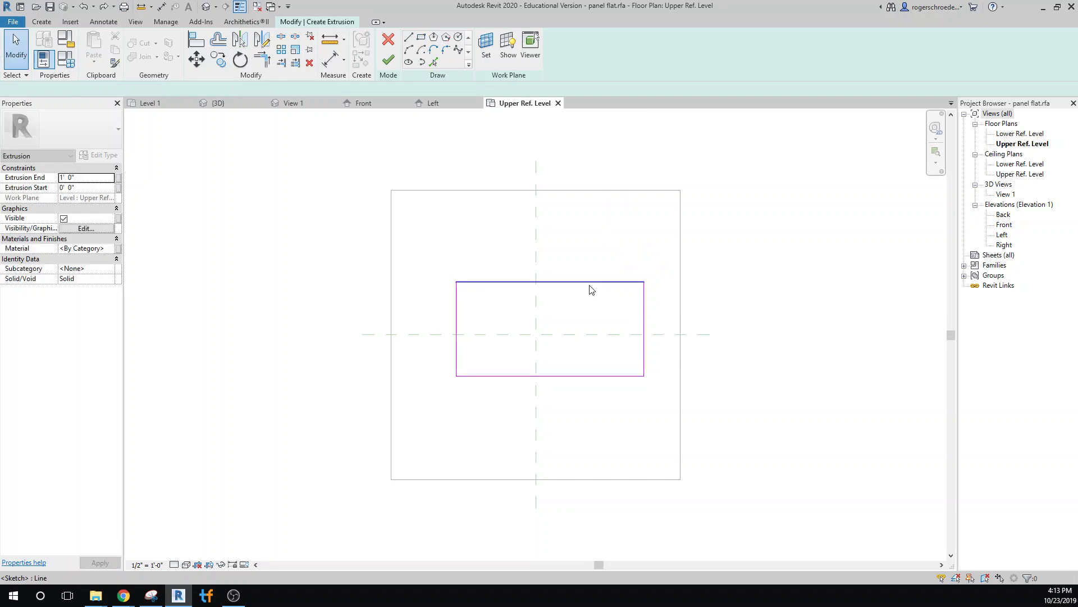
left_click(674, 324)
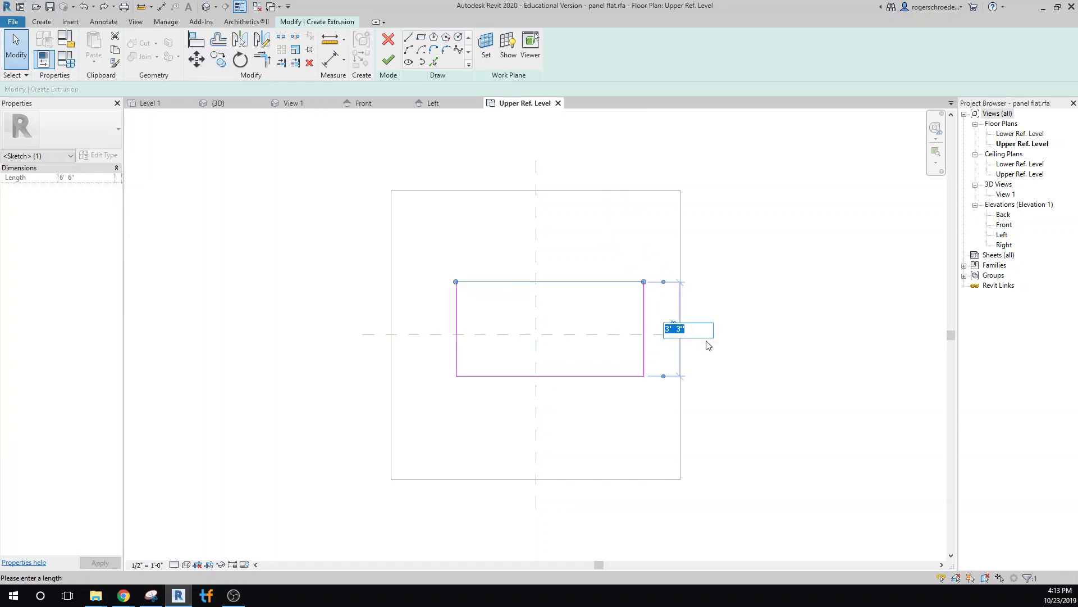
type("40")
key("Return")
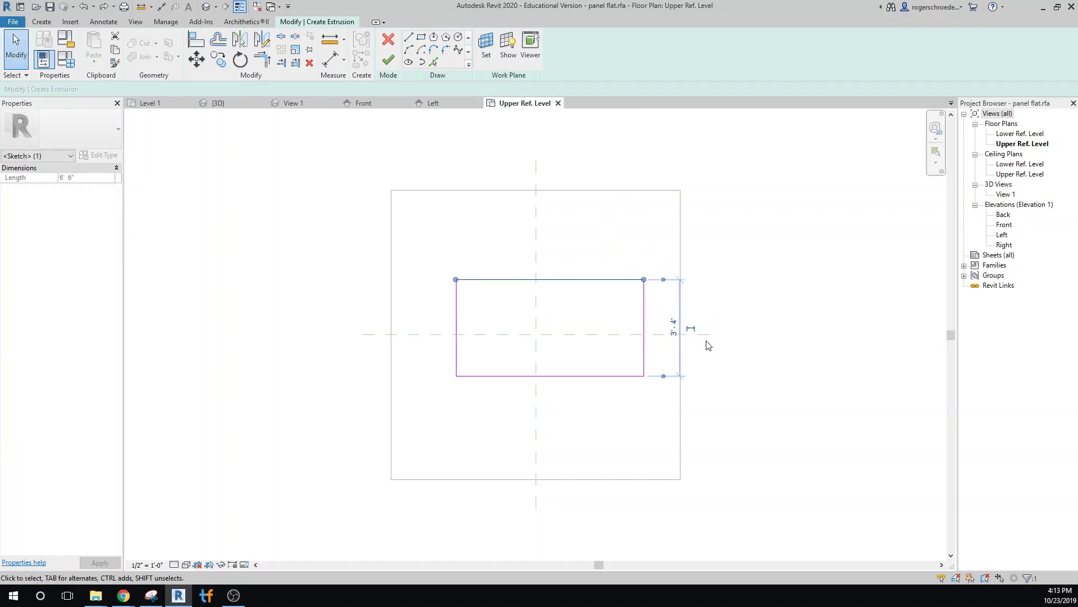
Move the whole sketched rectangle by its edge midpoints so it is centred on both the vertical and horizontal reference planes.
left_click(408, 255)
left_click_drag(408, 255, 669, 401)
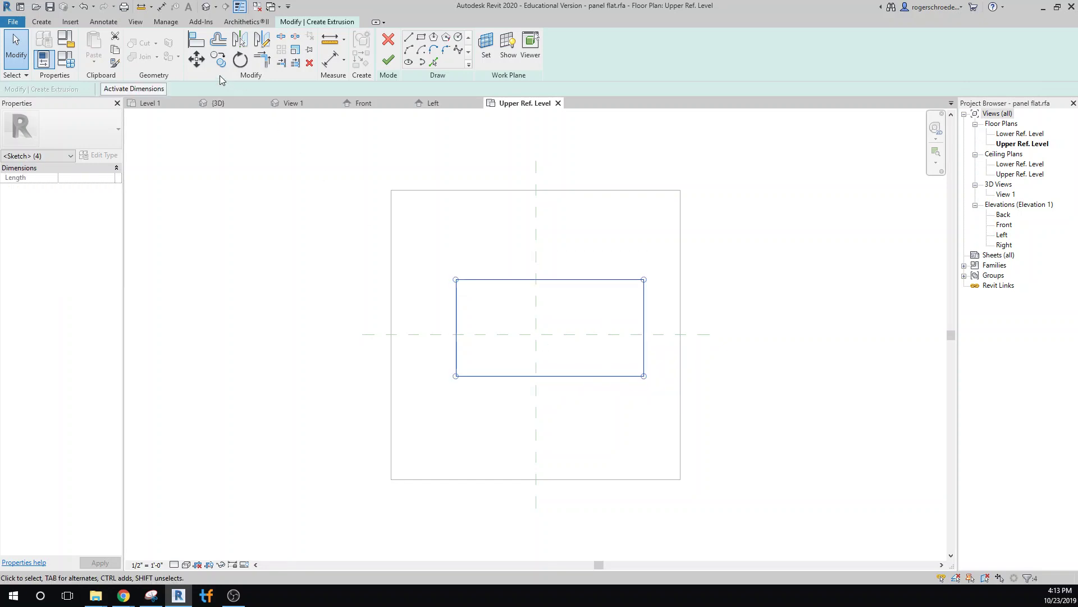
left_click(548, 375)
left_click(536, 376)
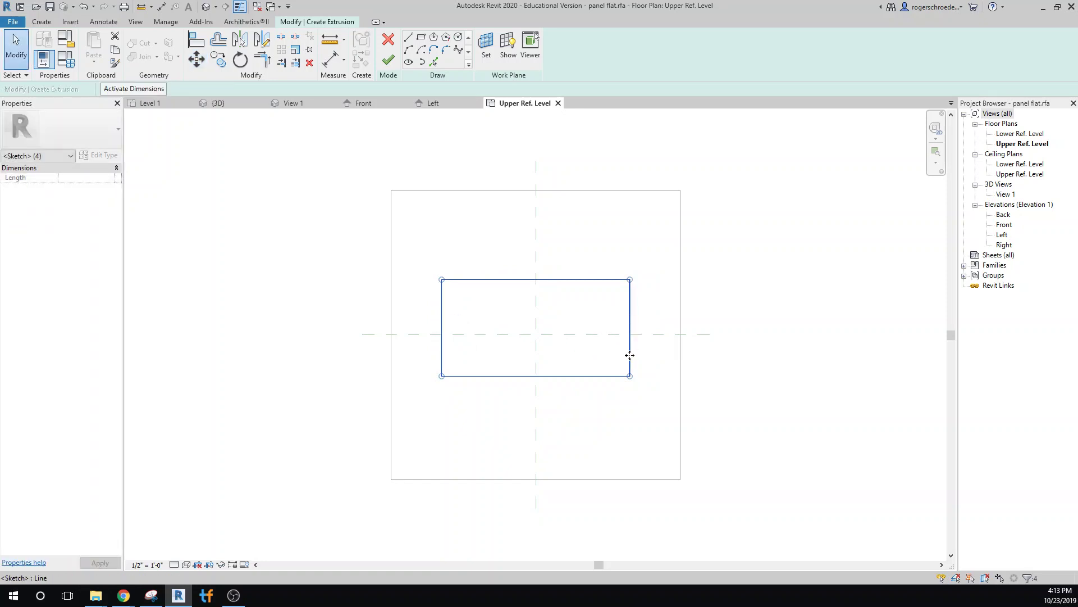
left_click(347, 261)
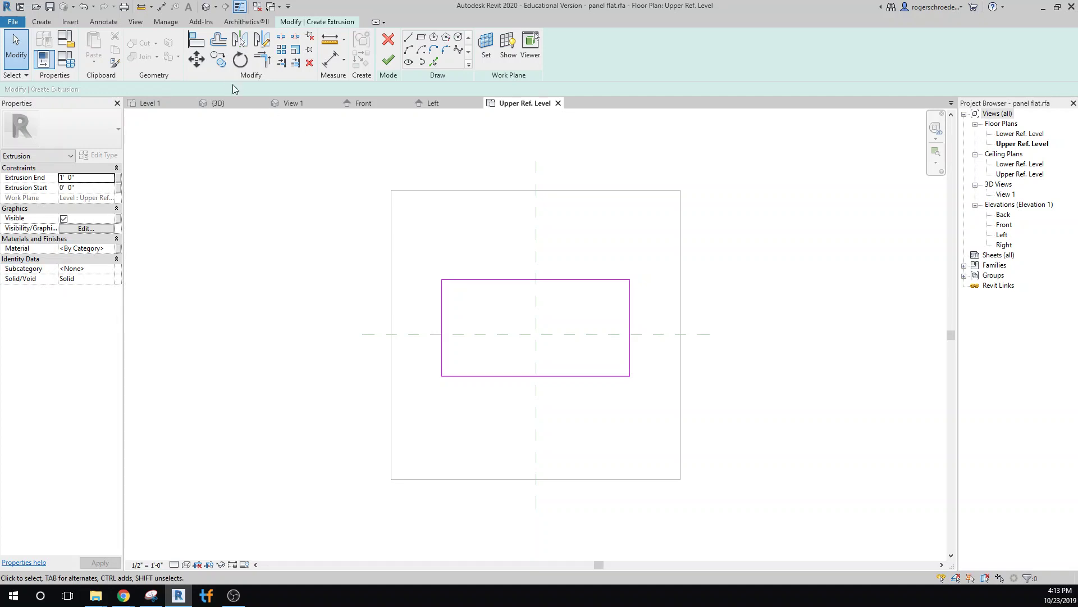
mouse_move(326, 226)
left_mouse_down()
mouse_move(570, 371)
mouse_move(393, 292)
left_mouse_up()
left_click(196, 59)
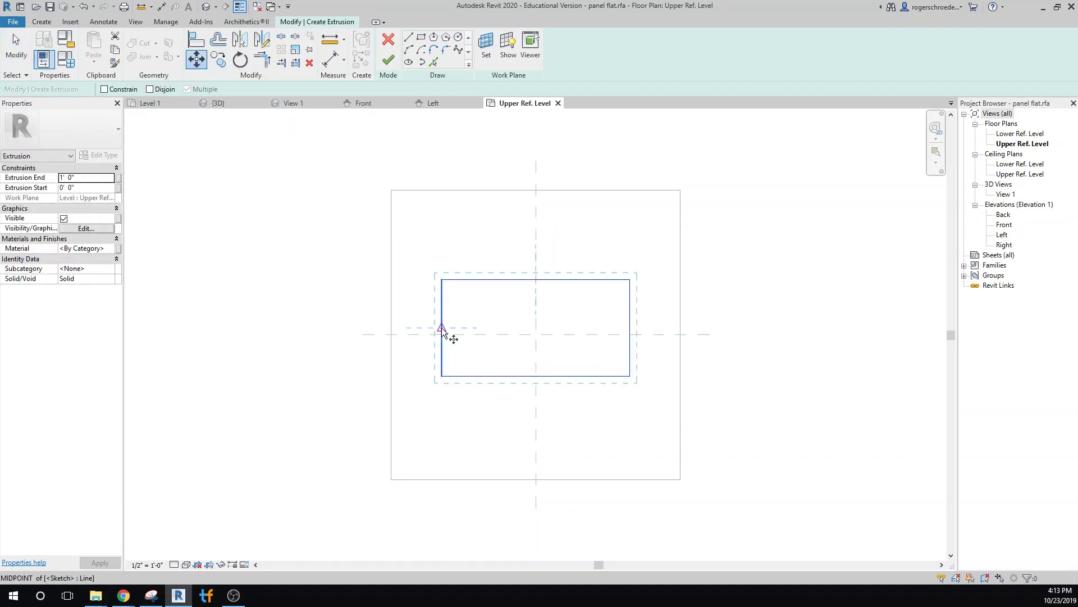
left_click(442, 328)
left_click(441, 335)
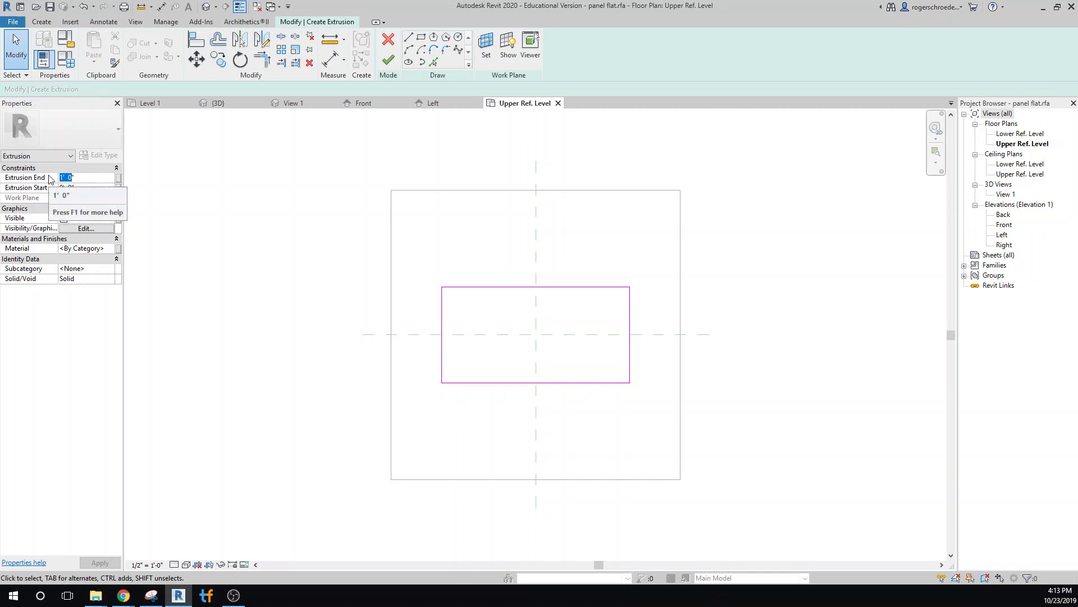
type("1")
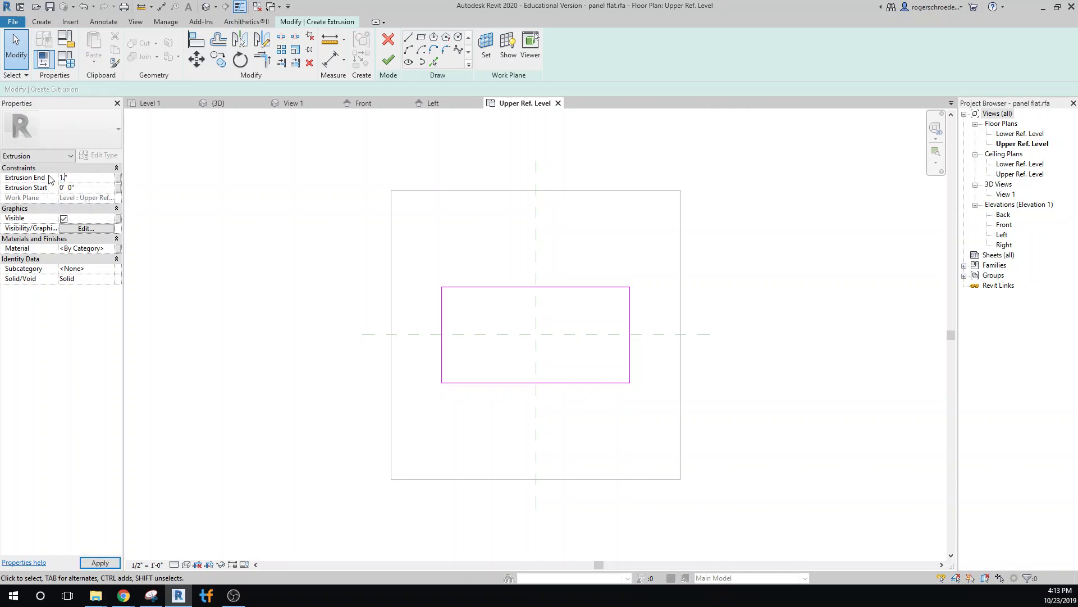
type(".6''")
key("Return")
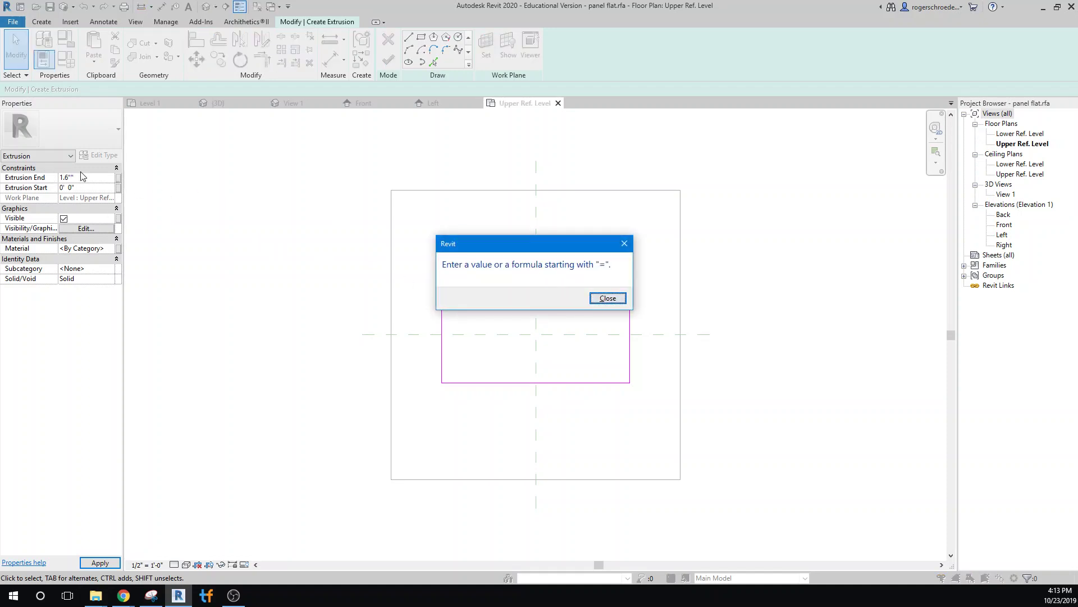
left_click(607, 298)
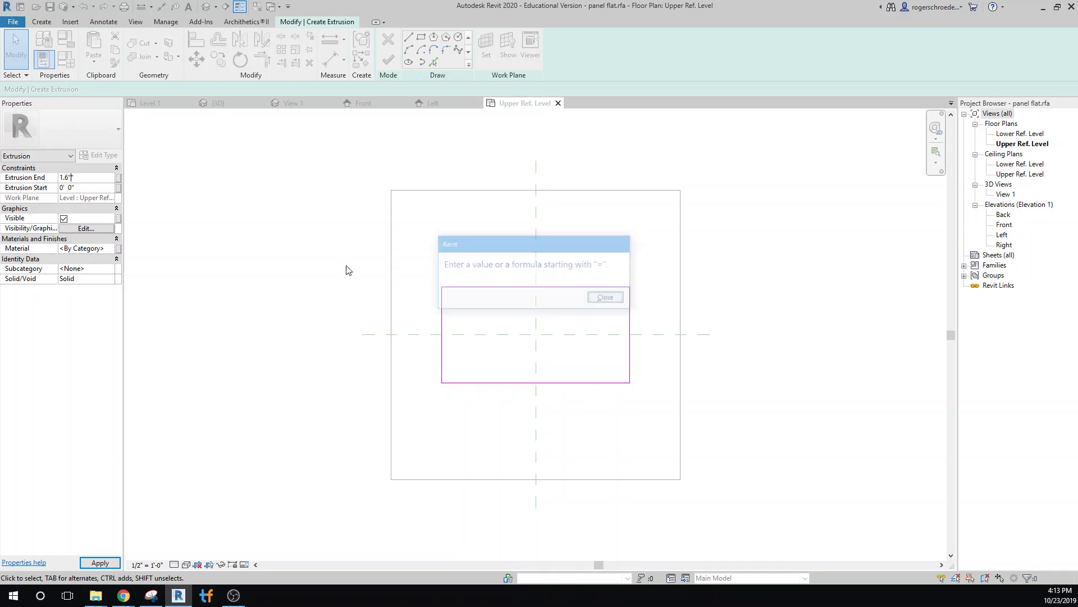
Set the extrusion end to 1.6" and finish the panel extrusion.
left_click(88, 176)
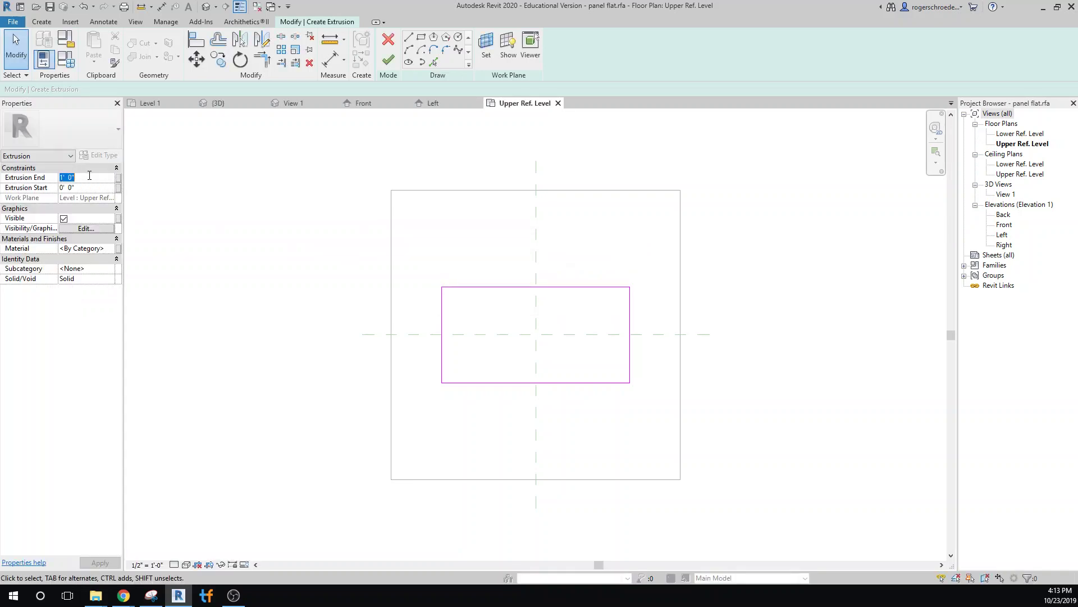
type("1.")
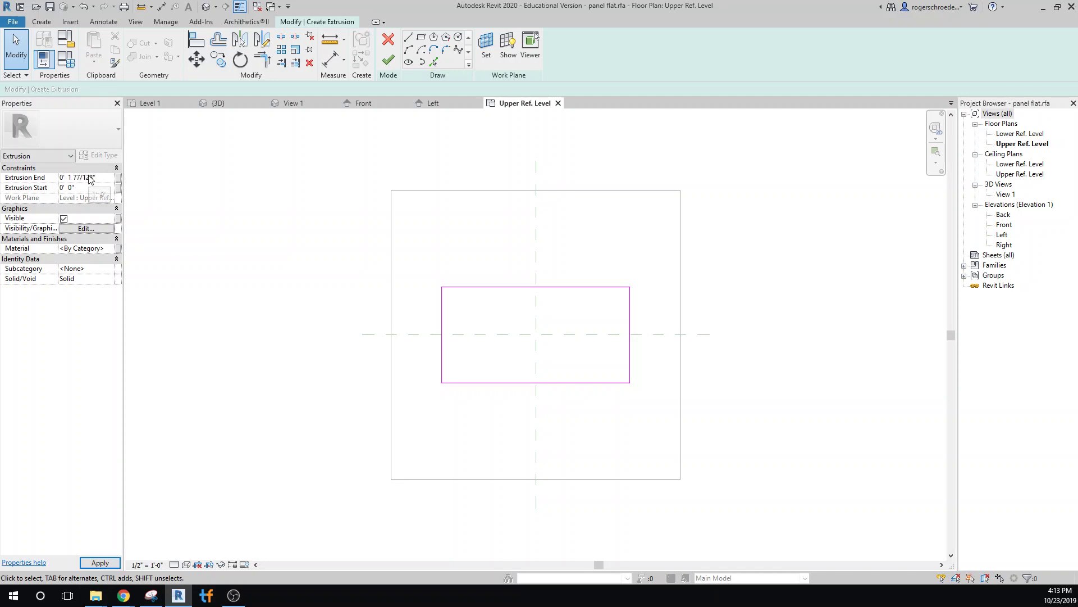
left_click(100, 563)
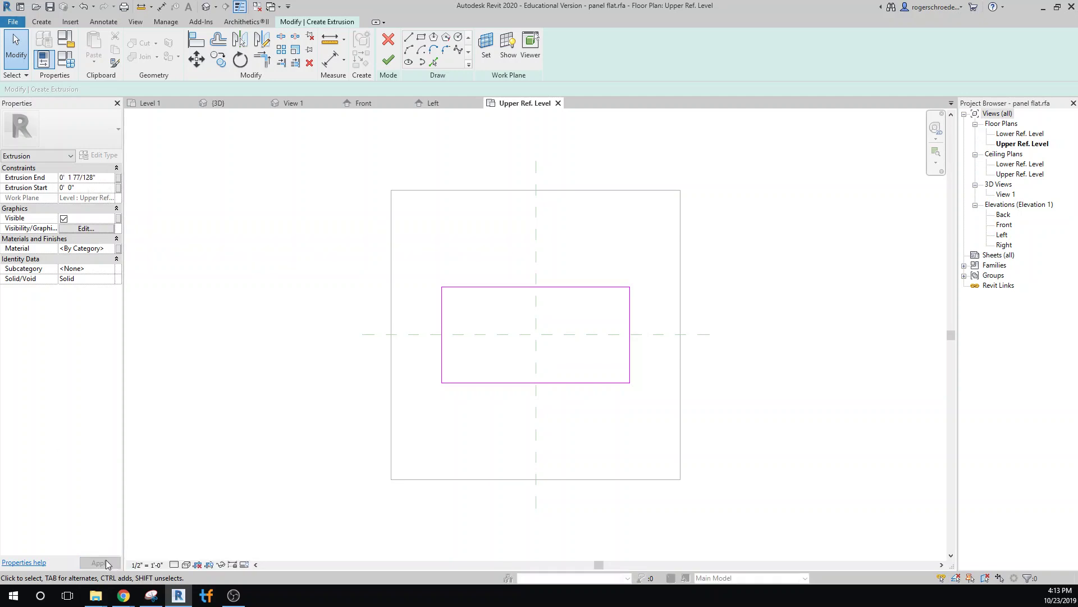
left_click(390, 61)
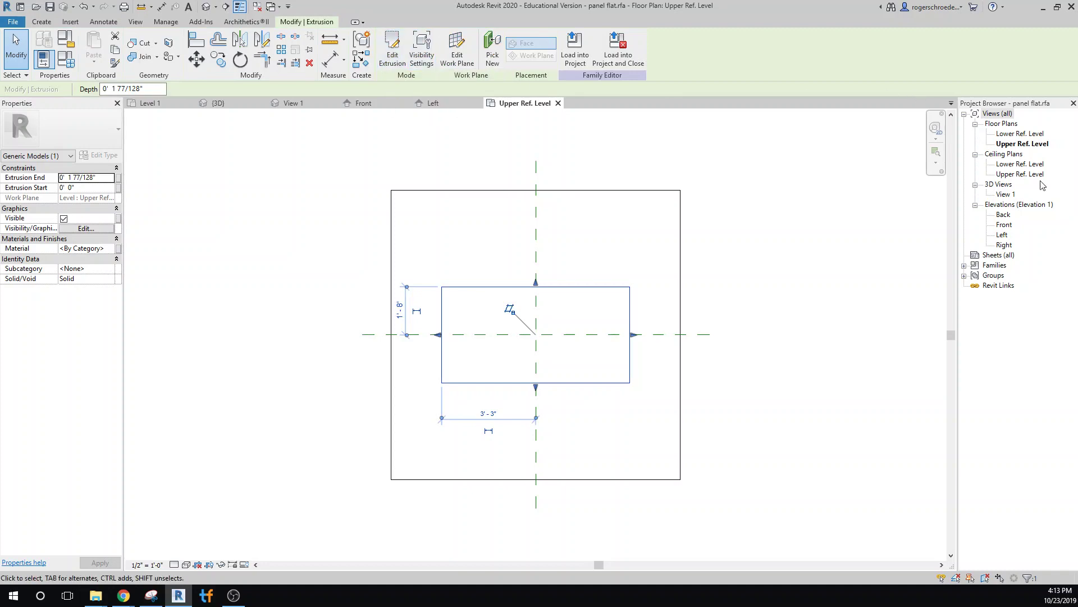
In the Front elevation, edit the host roof type's structure so the Default Roof layer is 24" thick.
double_click(1011, 225)
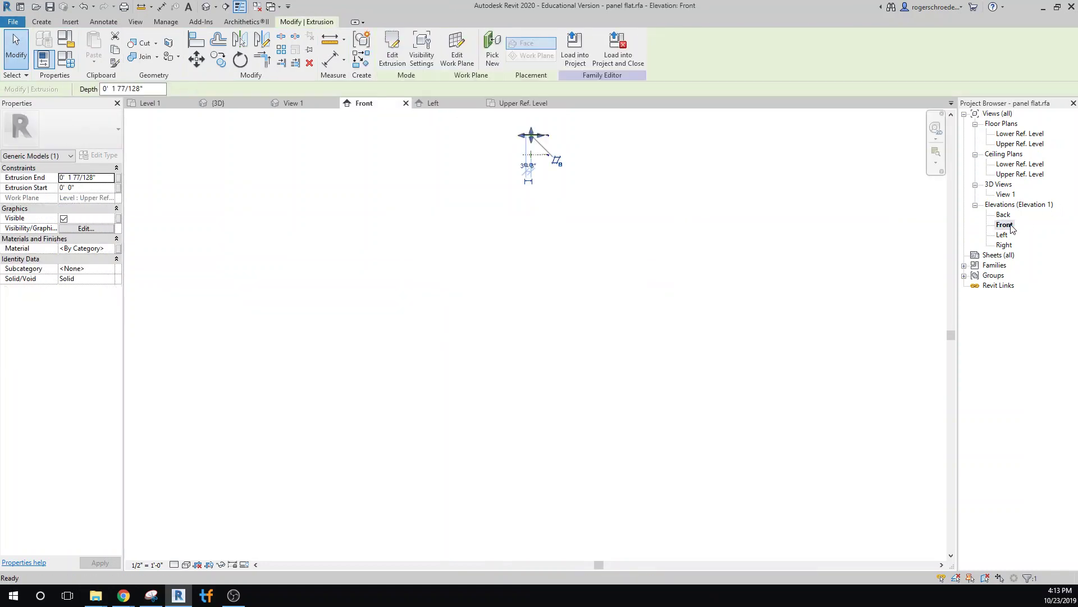
key("z")
key("f")
scroll(316, 244, "up", 2)
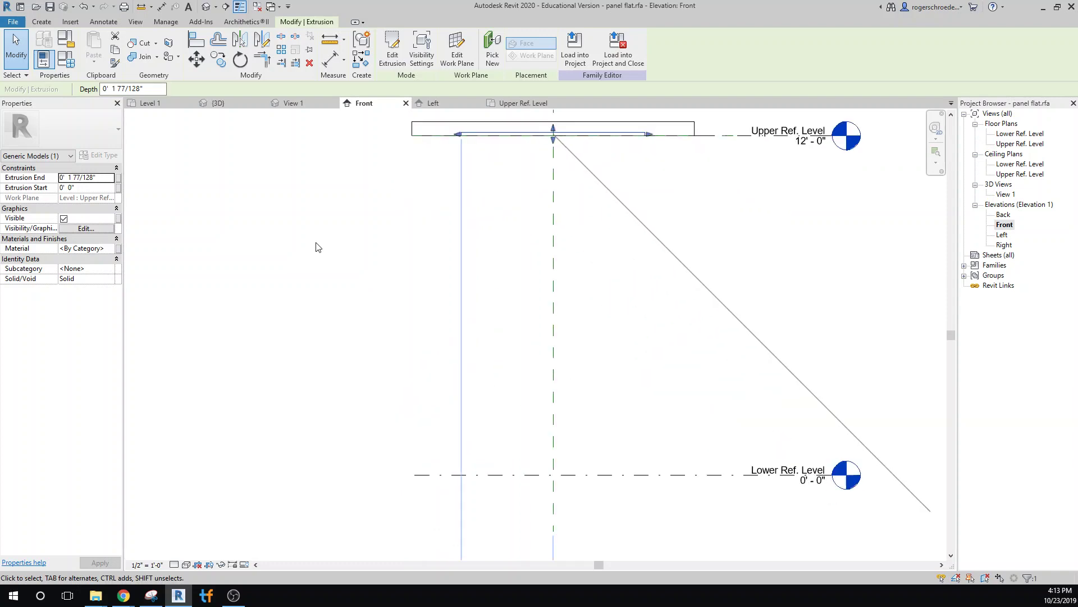
middle_click_drag(327, 265, 269, 480)
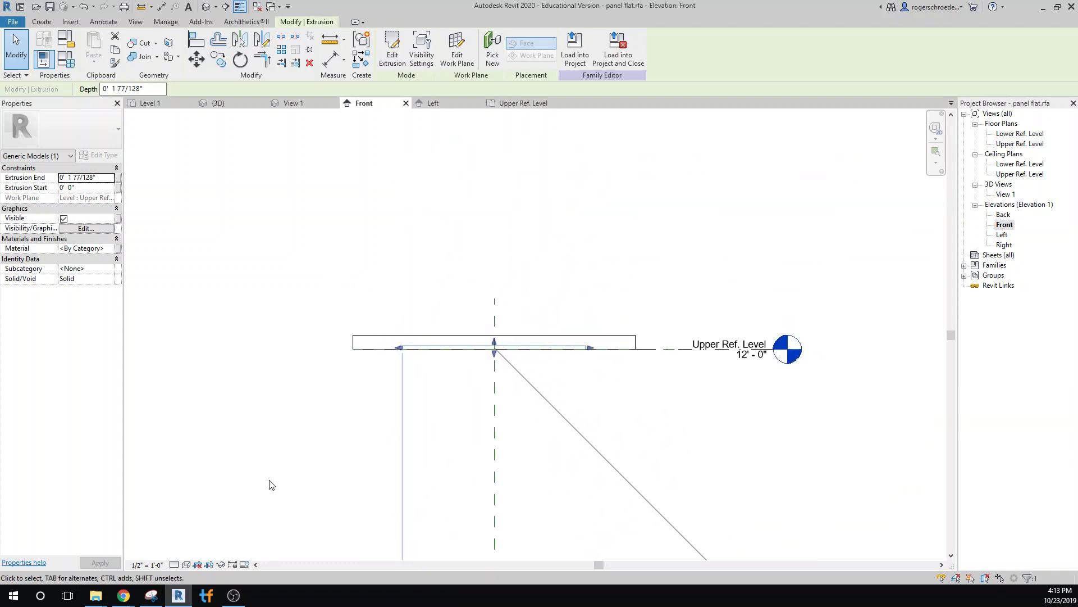
left_click(362, 357)
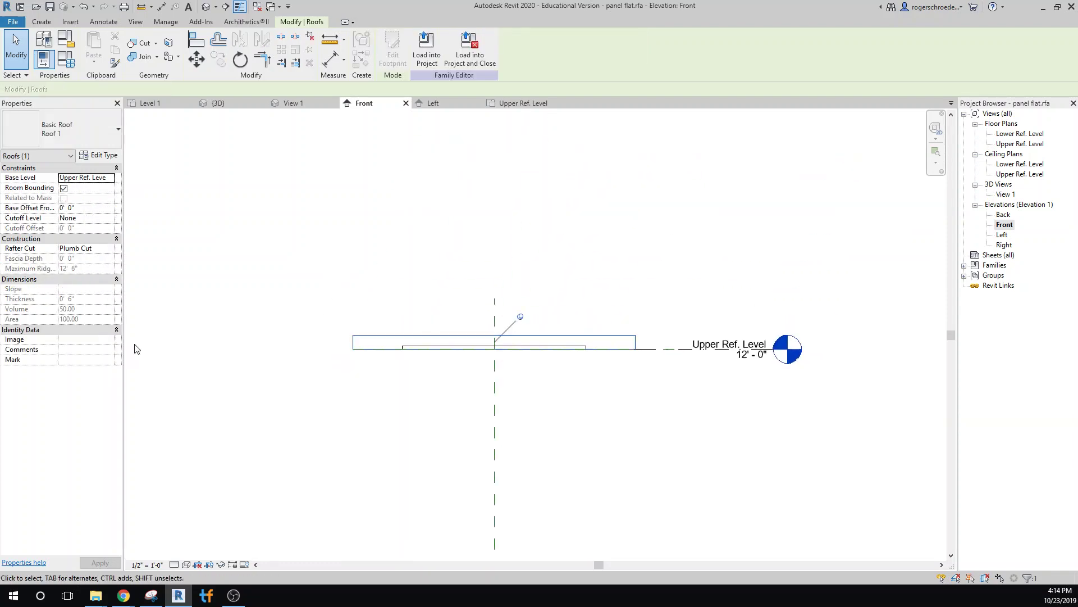
left_click(99, 157)
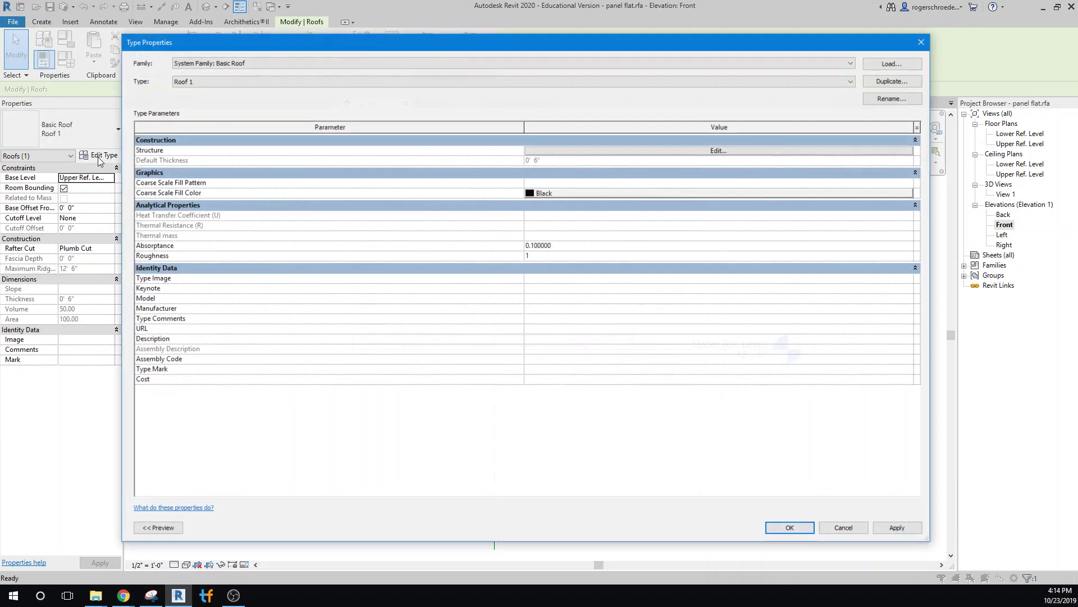
left_click(655, 151)
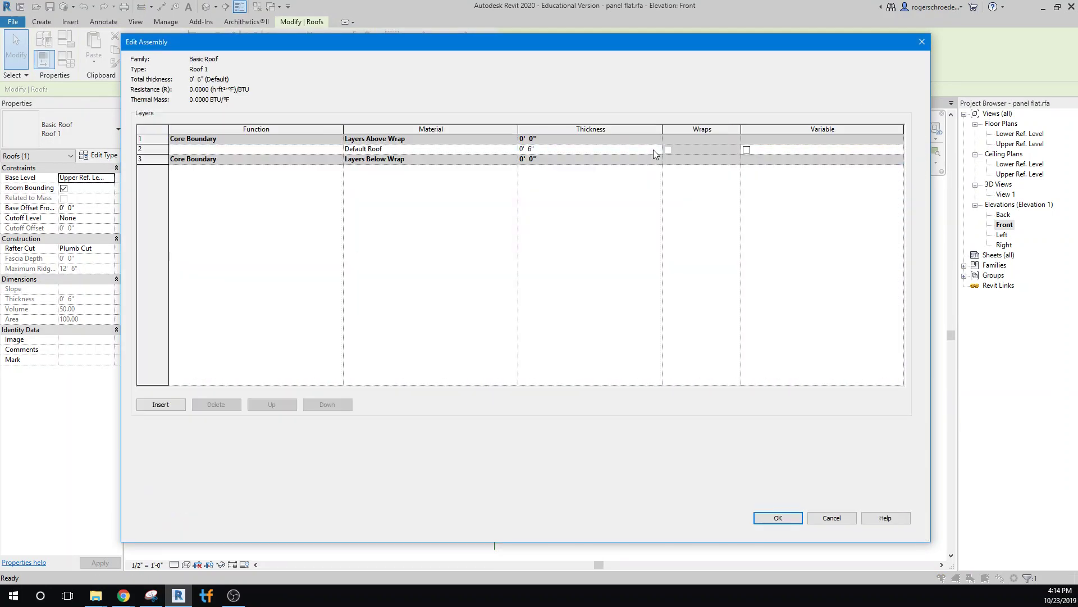
double_click(531, 149)
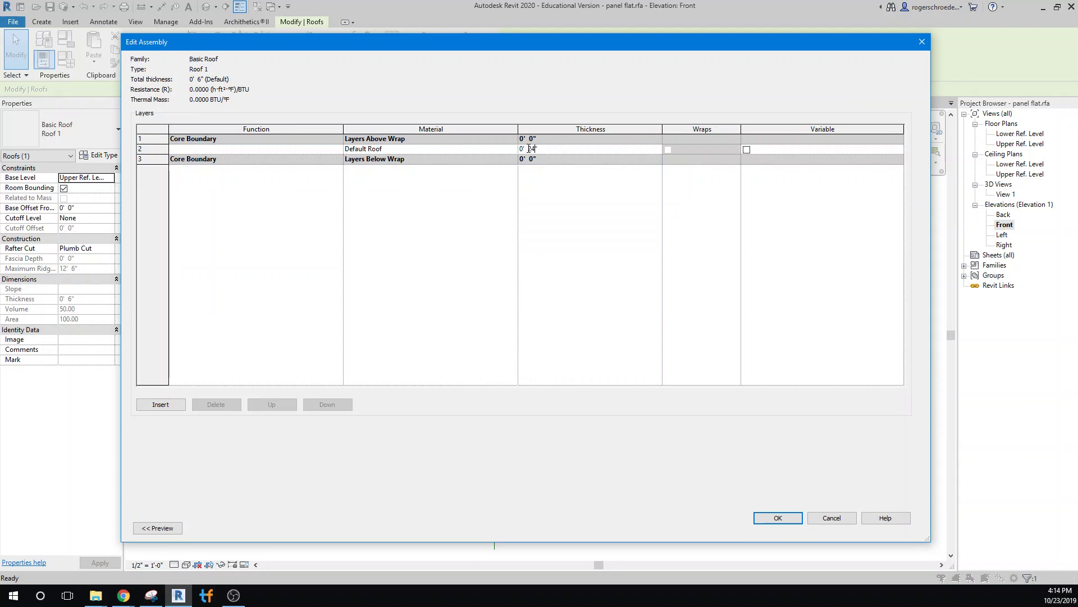
left_click(768, 524)
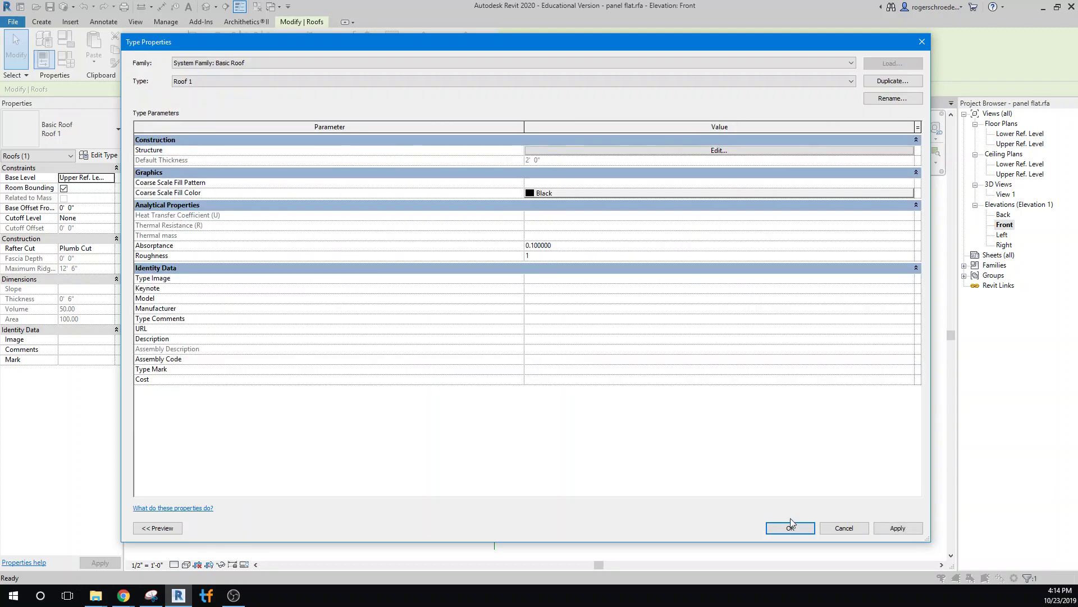
left_click(791, 525)
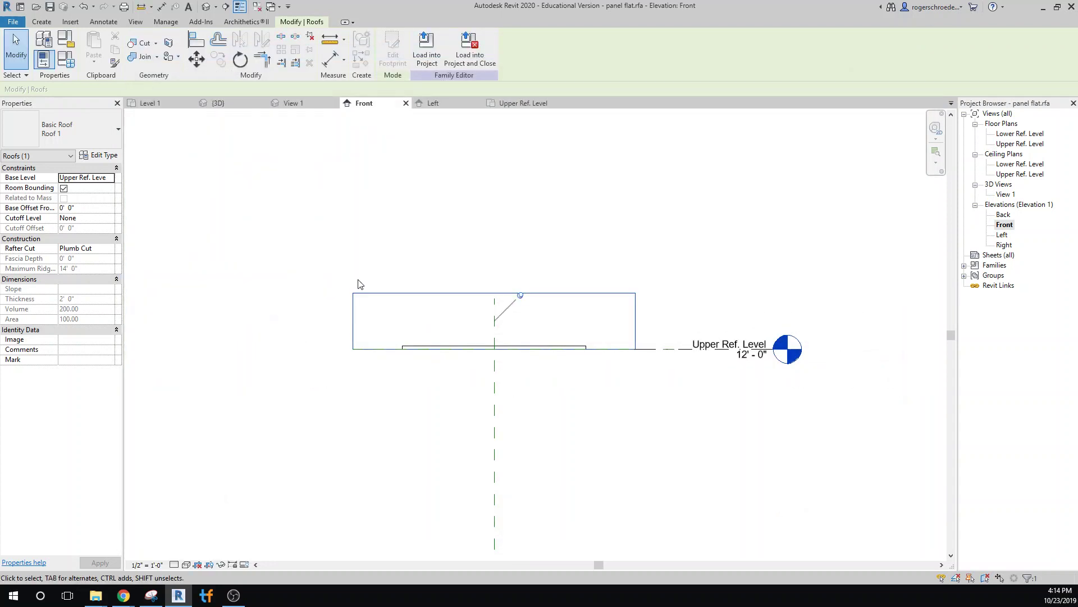
Copy the panel extrusion from the roof's underside straight up onto the roof's top surface, with Constrain turned off.
left_click(340, 409)
left_click(420, 348)
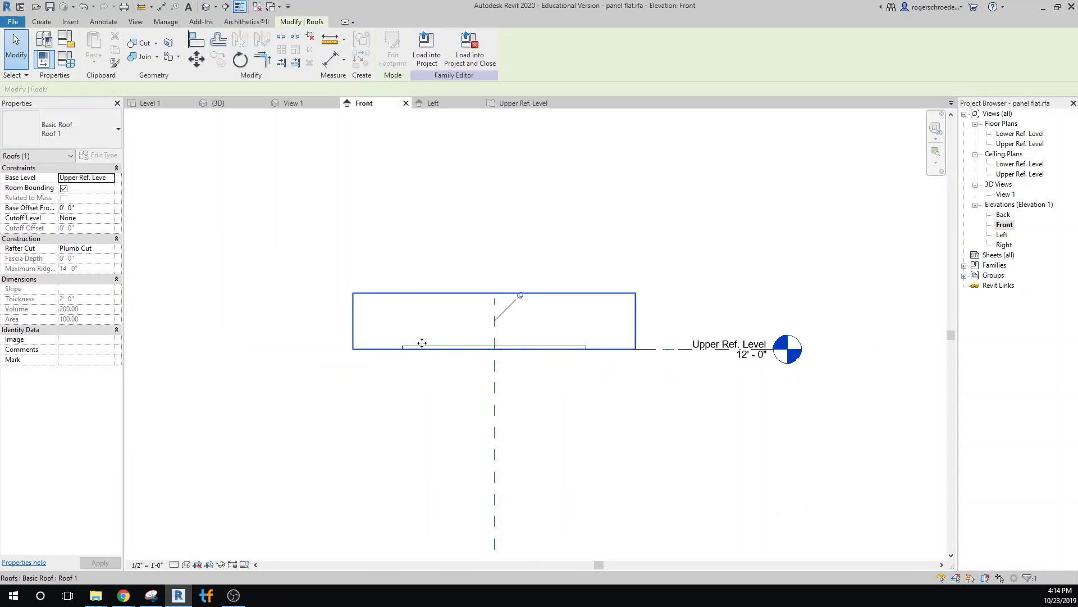
key("Escape")
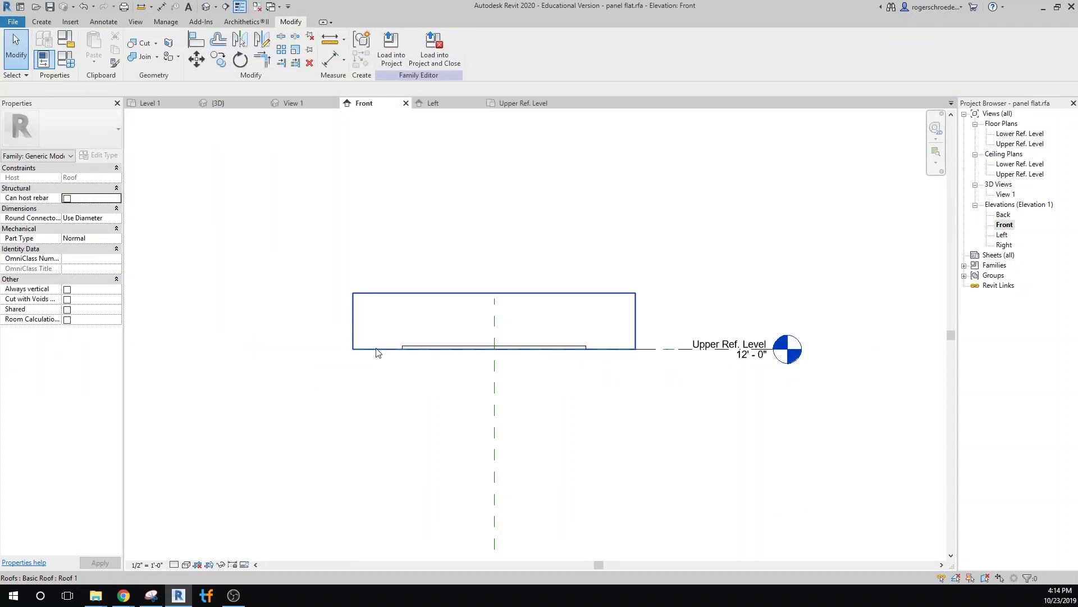
key("Tab")
left_click(402, 348)
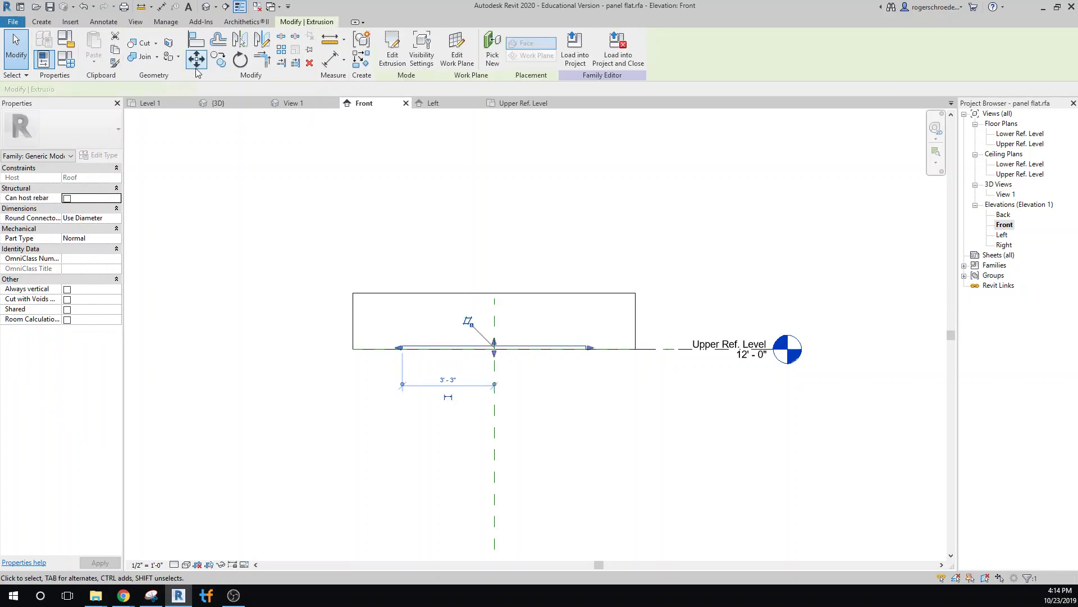
left_click(220, 60)
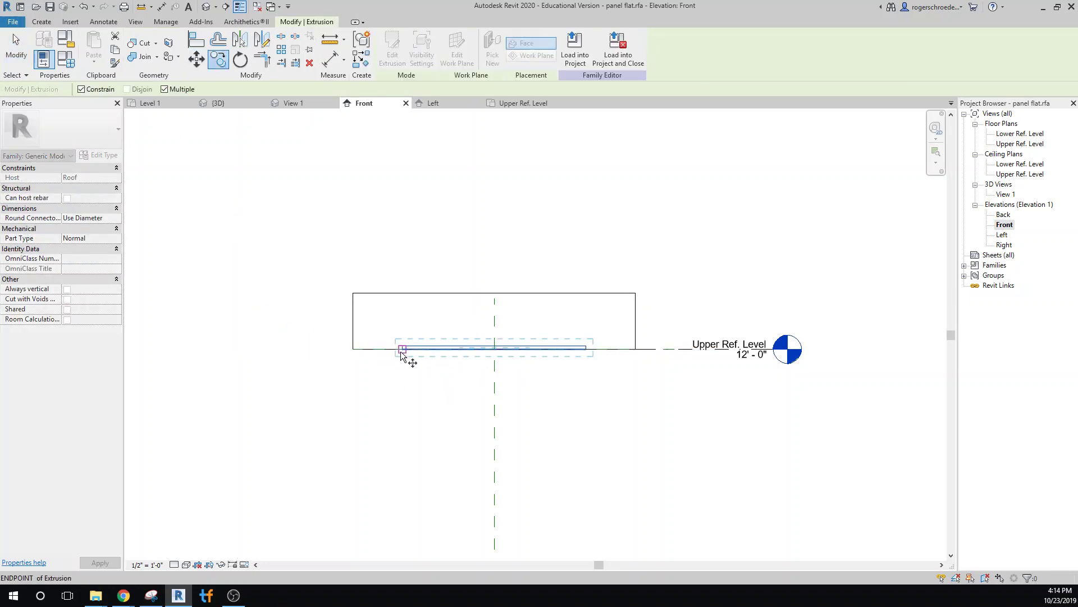
left_click(92, 89)
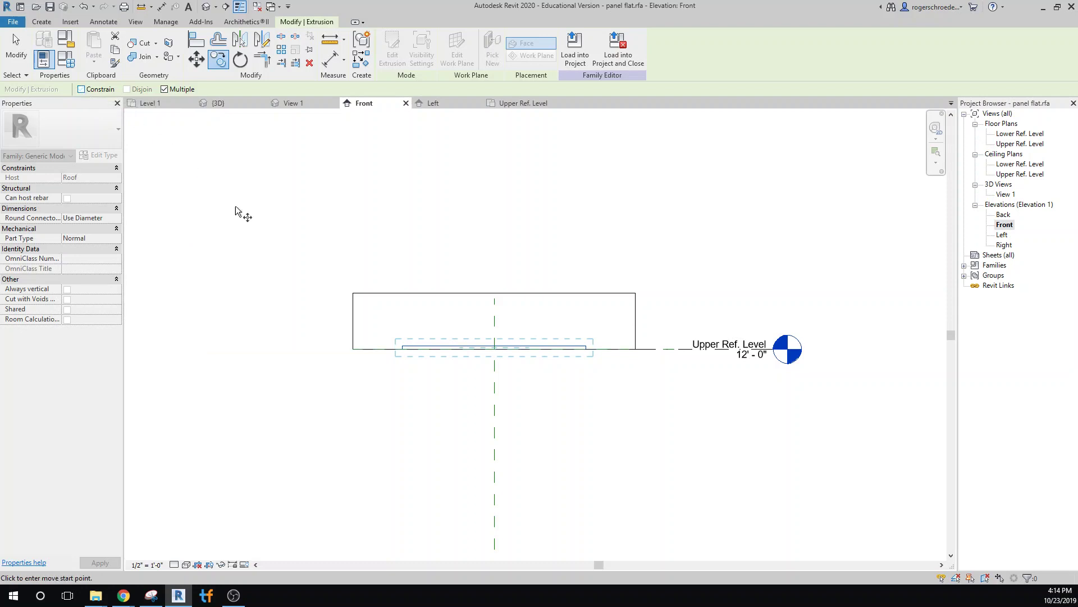
left_click(402, 349)
left_click(403, 291)
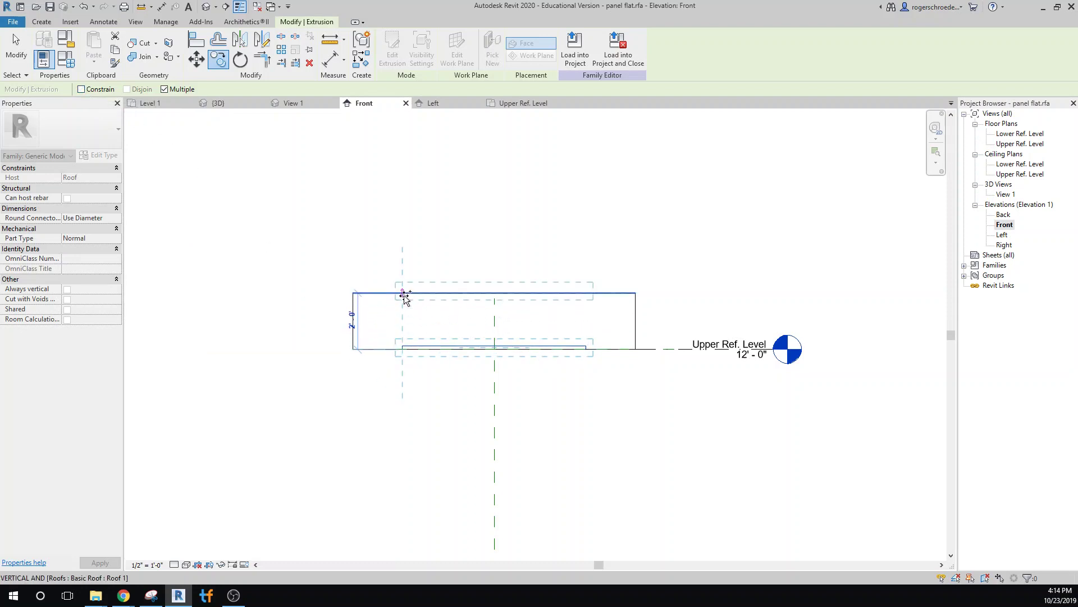
left_click(16, 51)
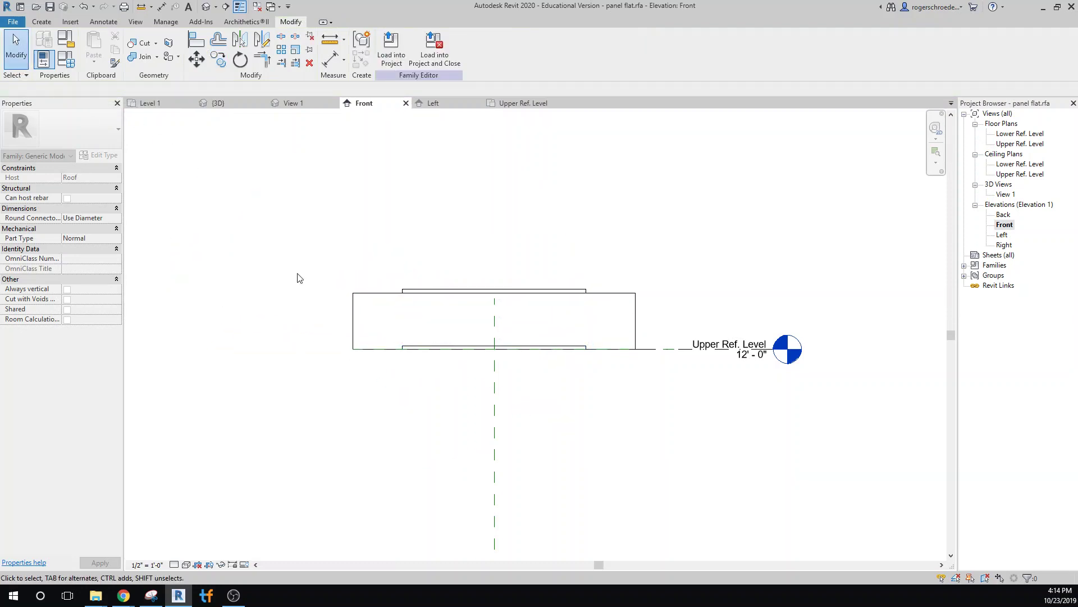
Delete the original panel extrusion at the underside of the roof.
left_click(409, 349)
left_click(392, 387)
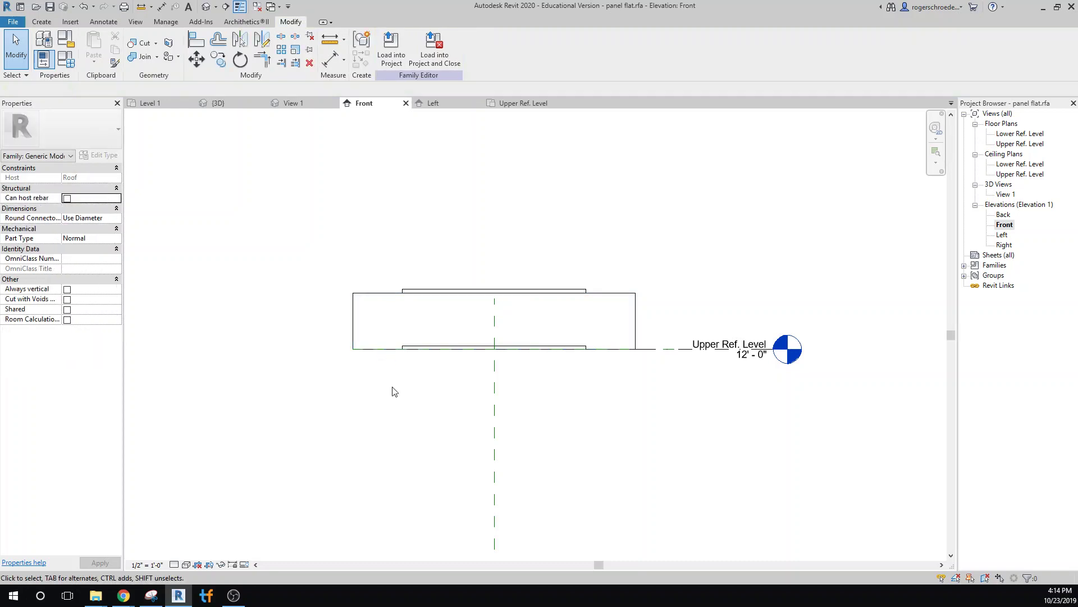
left_click_drag(389, 383, 609, 333)
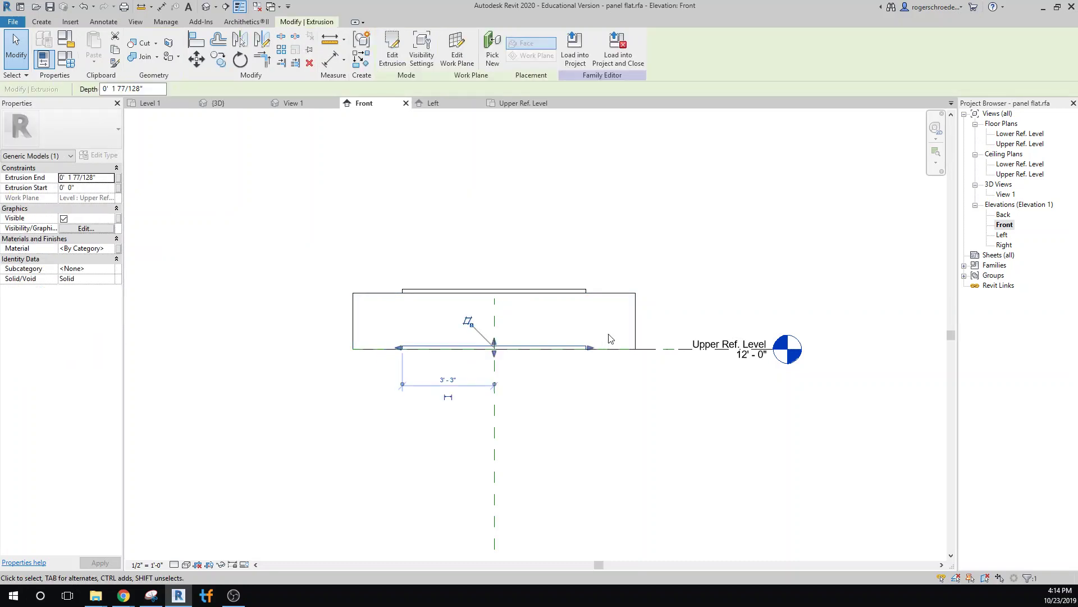
key("Delete")
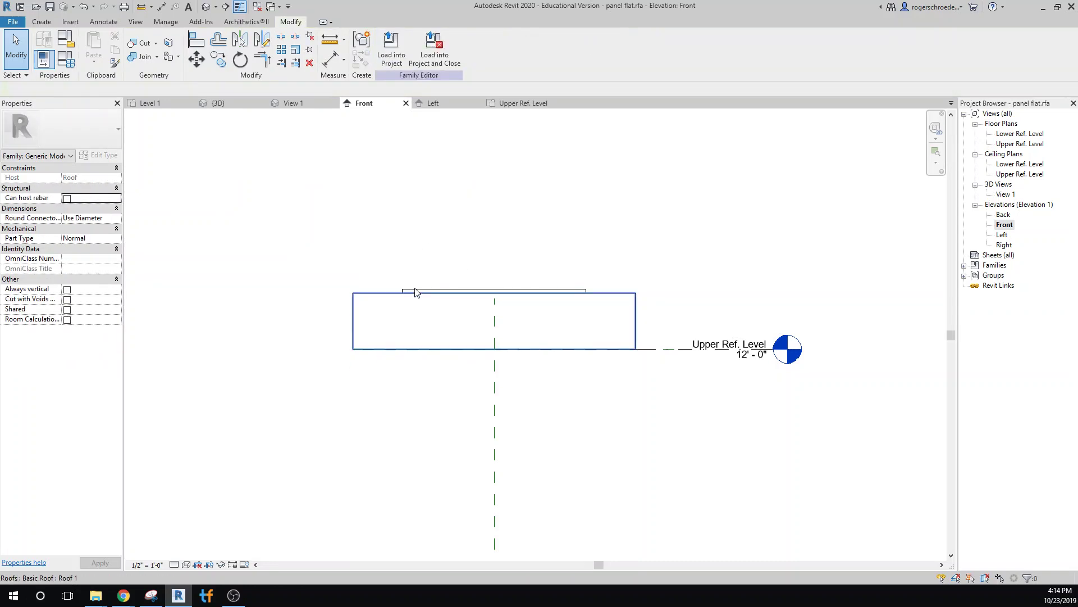
Copy the panel extrusion on the roof's top surface straight up, leaving a small gap between it and the copy.
left_click(414, 292)
left_click(387, 267)
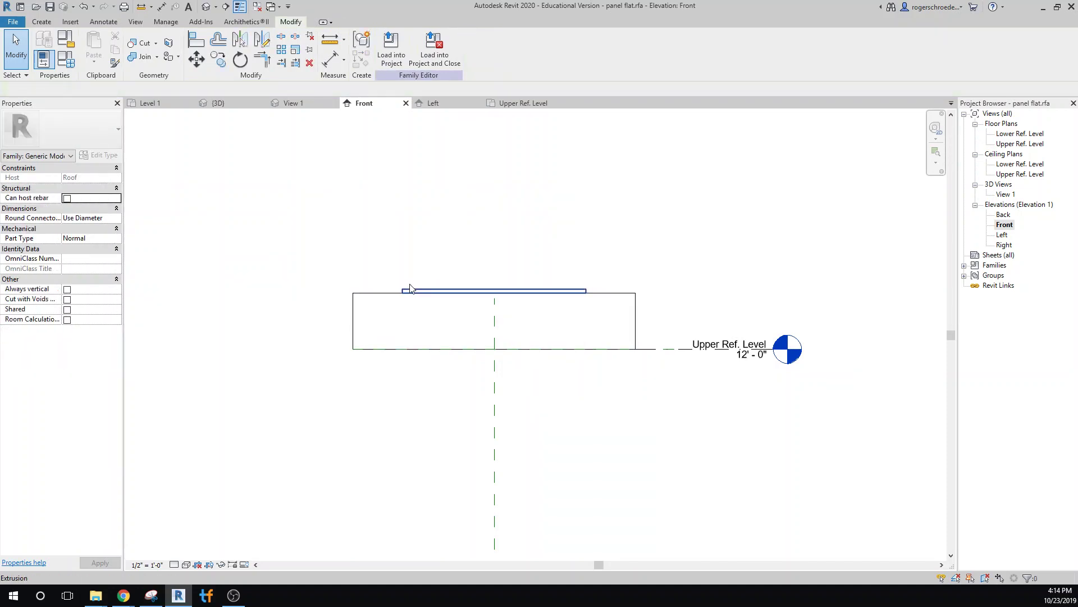
left_click(410, 288)
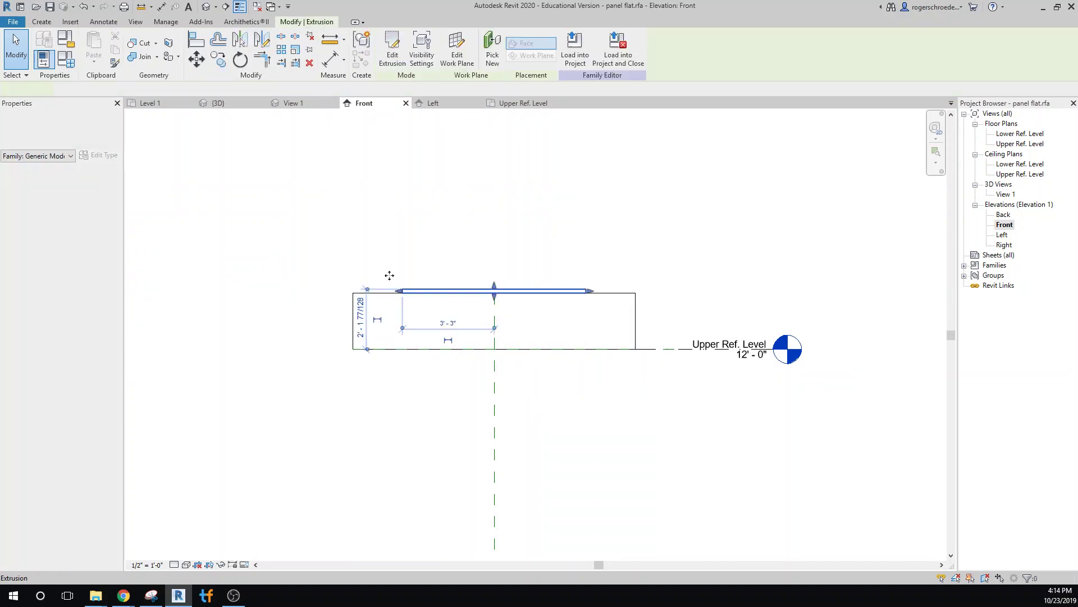
left_click(219, 58)
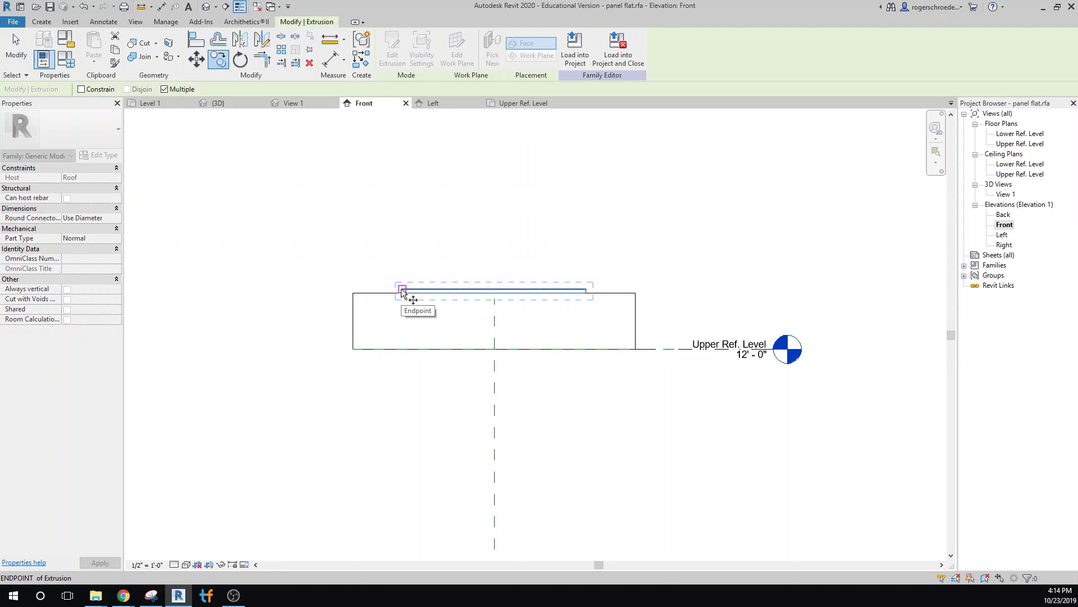
scroll(402, 288, "up", 3)
left_click(403, 288)
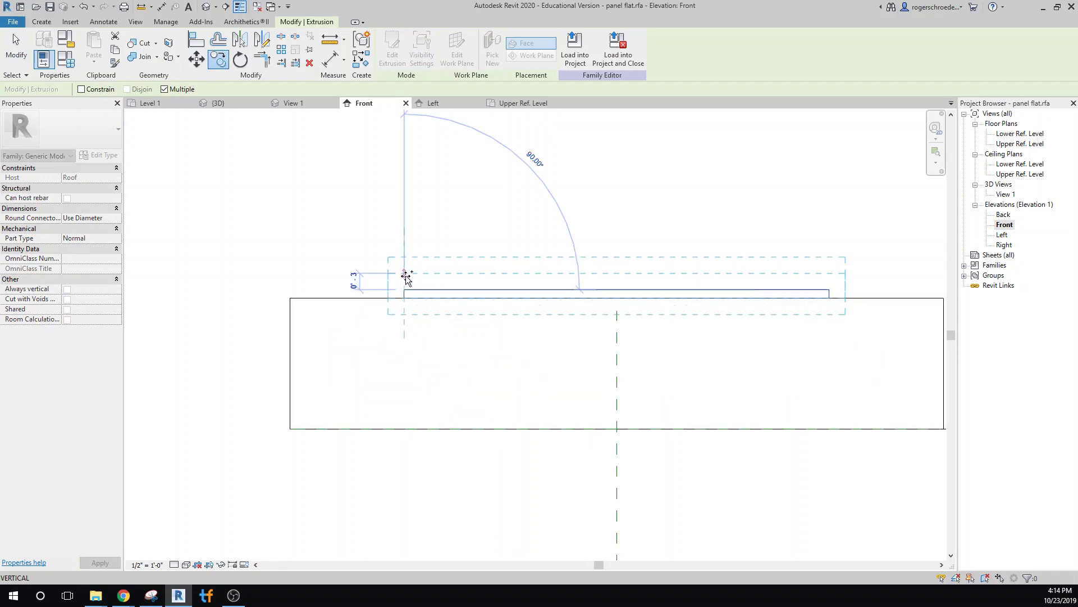
left_click(406, 279)
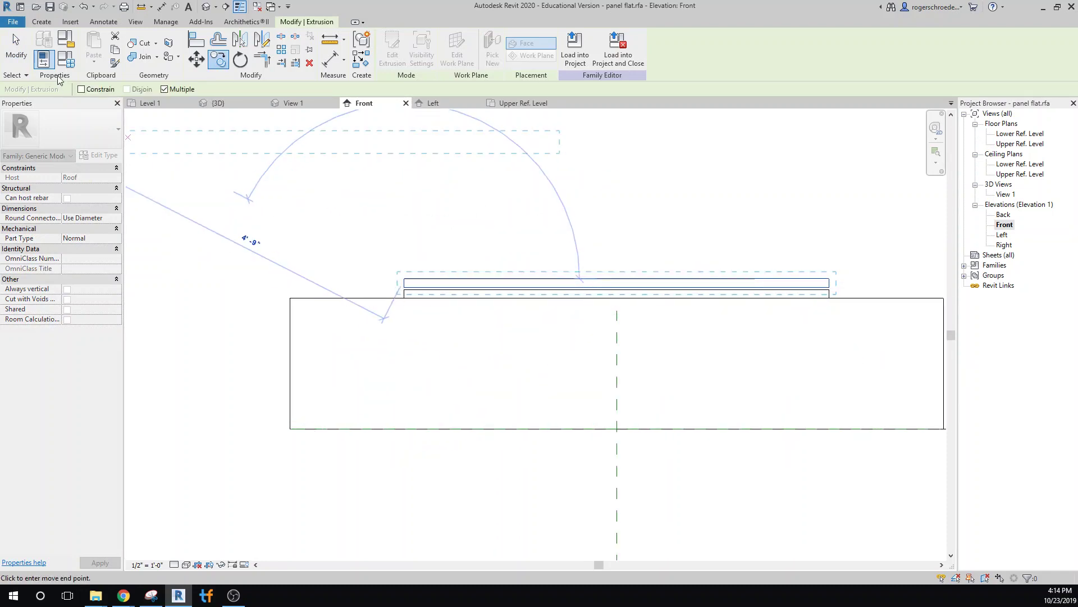
key("Escape")
key("Escape")
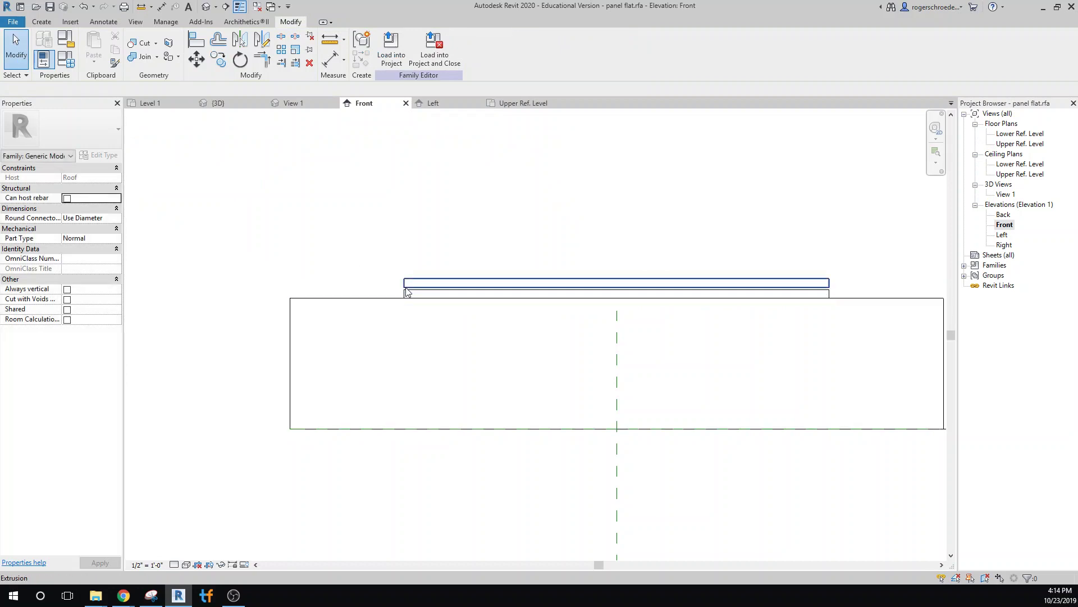
Delete the lower panel extrusion resting on the roof, keeping the raised copy.
key("Tab")
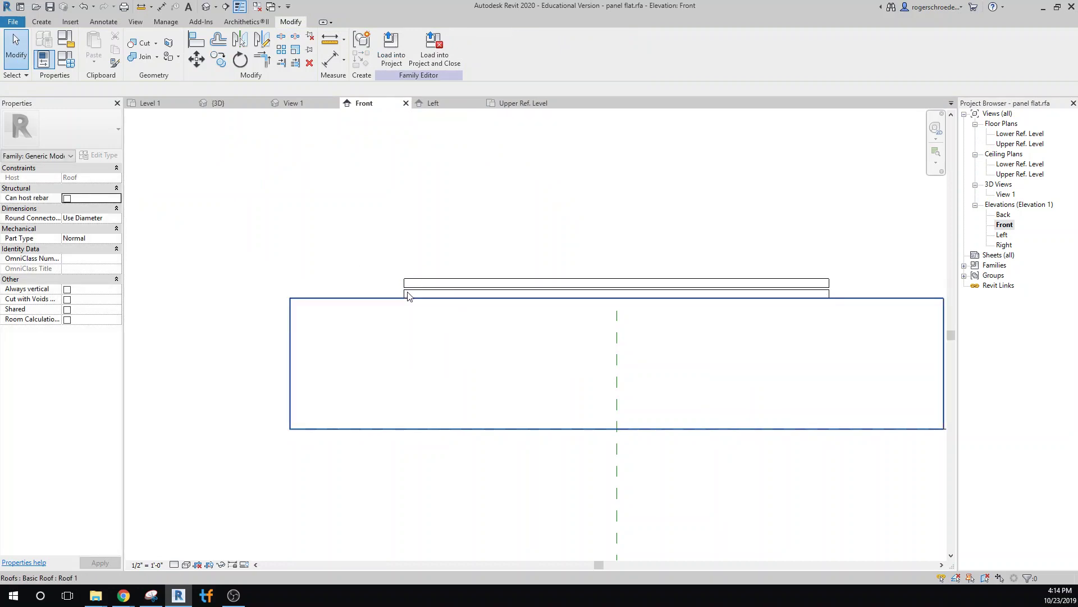
key("Tab")
left_click(407, 294)
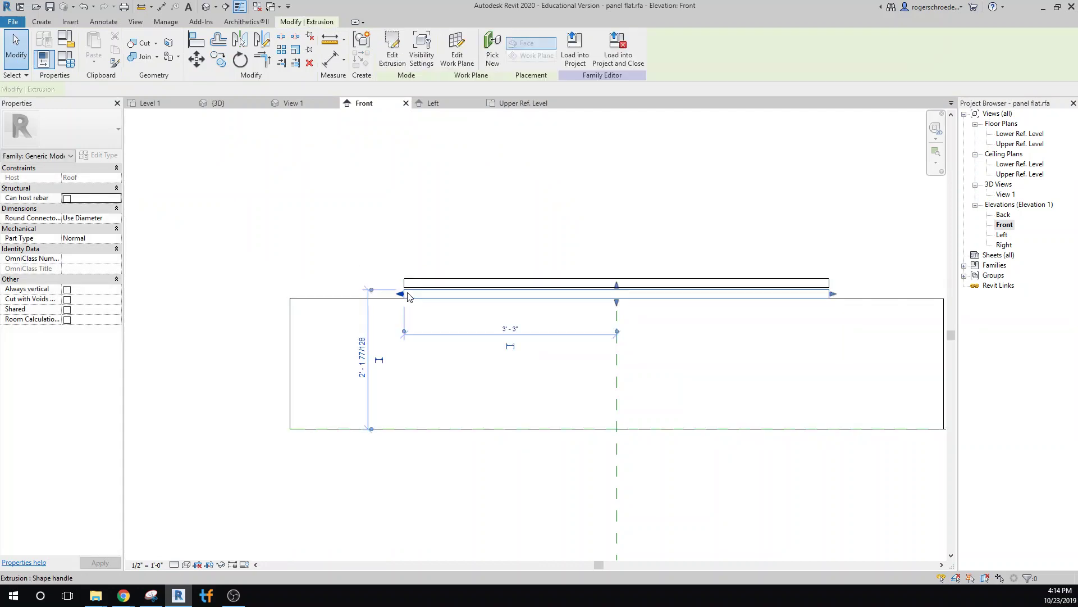
key("Escape")
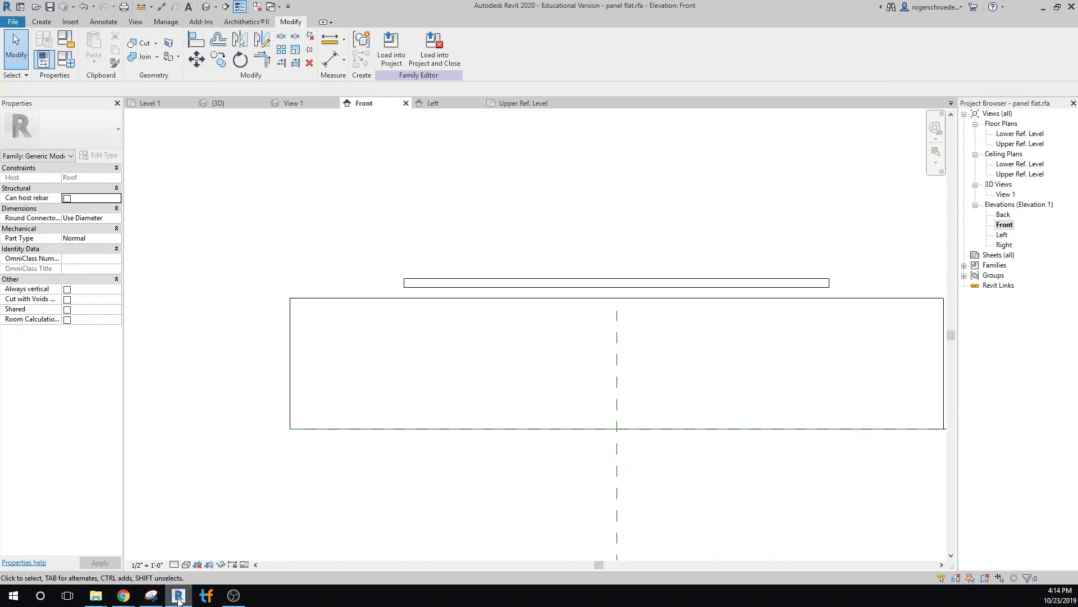
Switch to Chrome and examine the seamless solar panel texture image in the Google Images results.
mouse_move(178, 600)
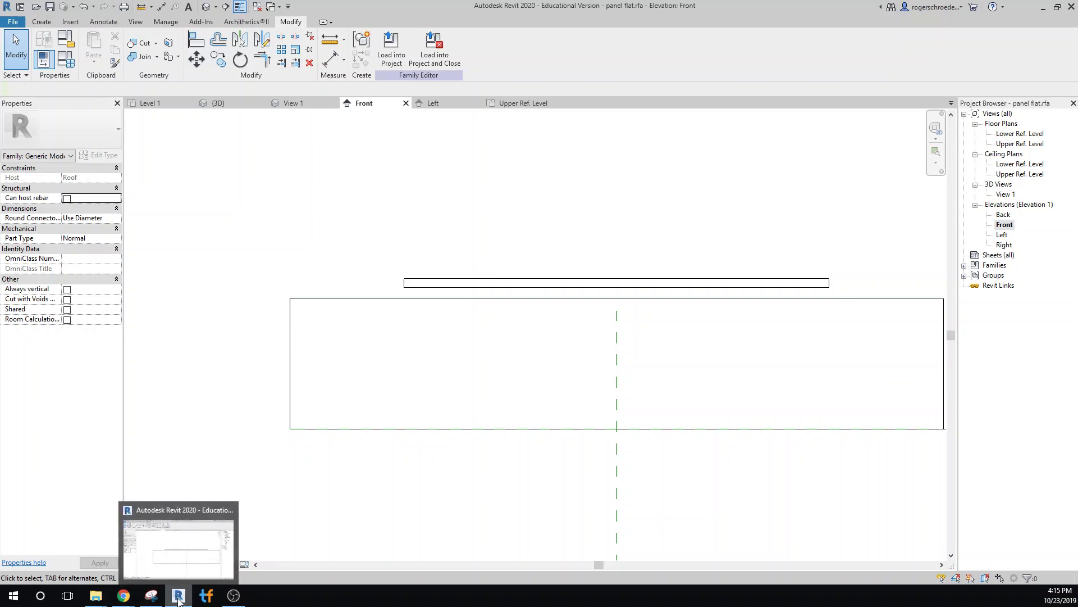
mouse_move(124, 597)
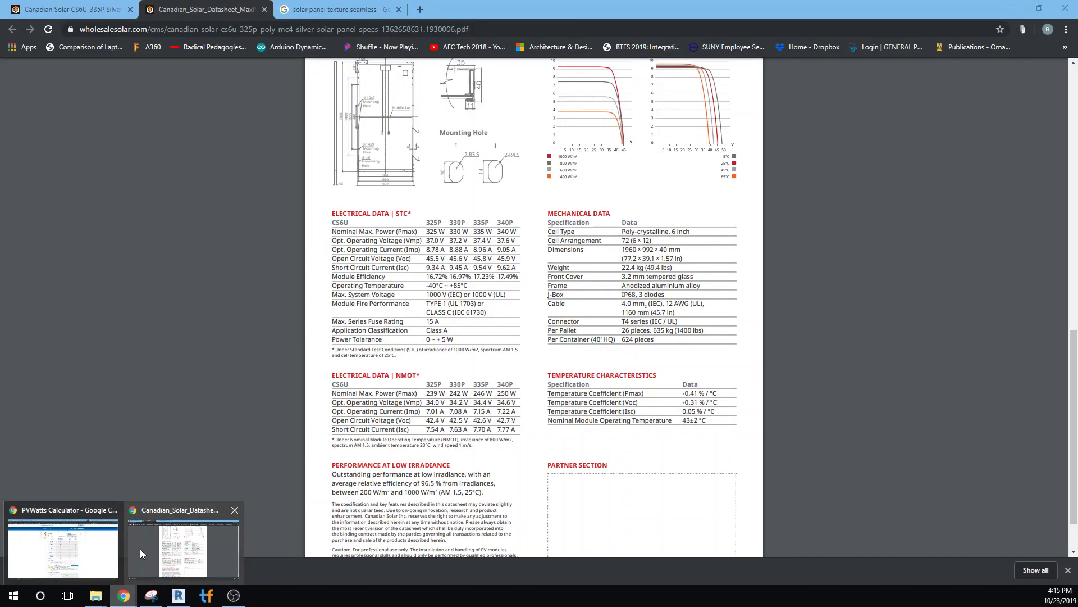
left_click(140, 548)
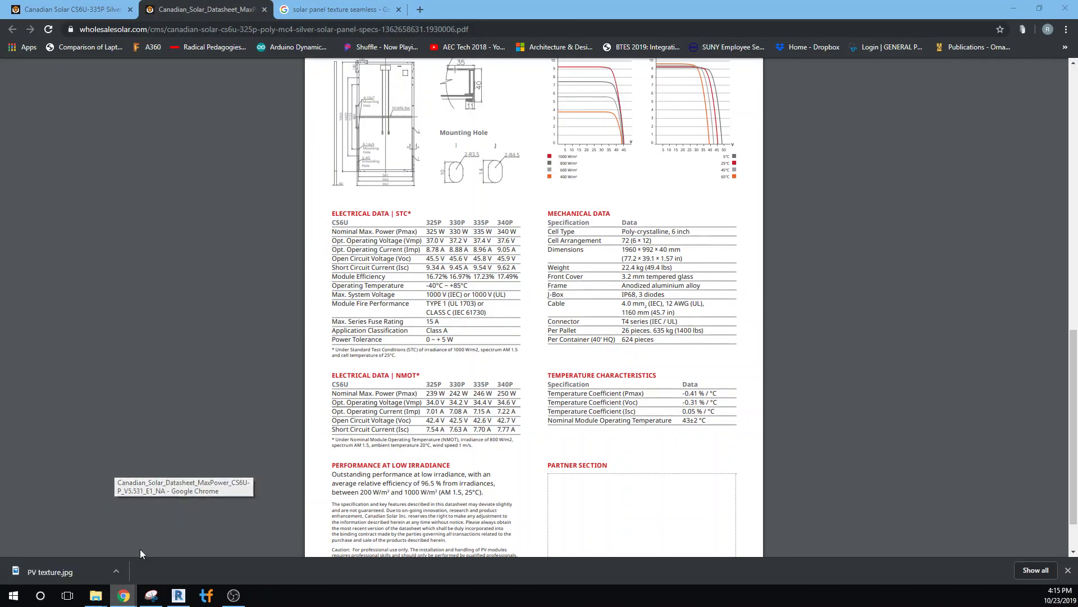
left_click(309, 12)
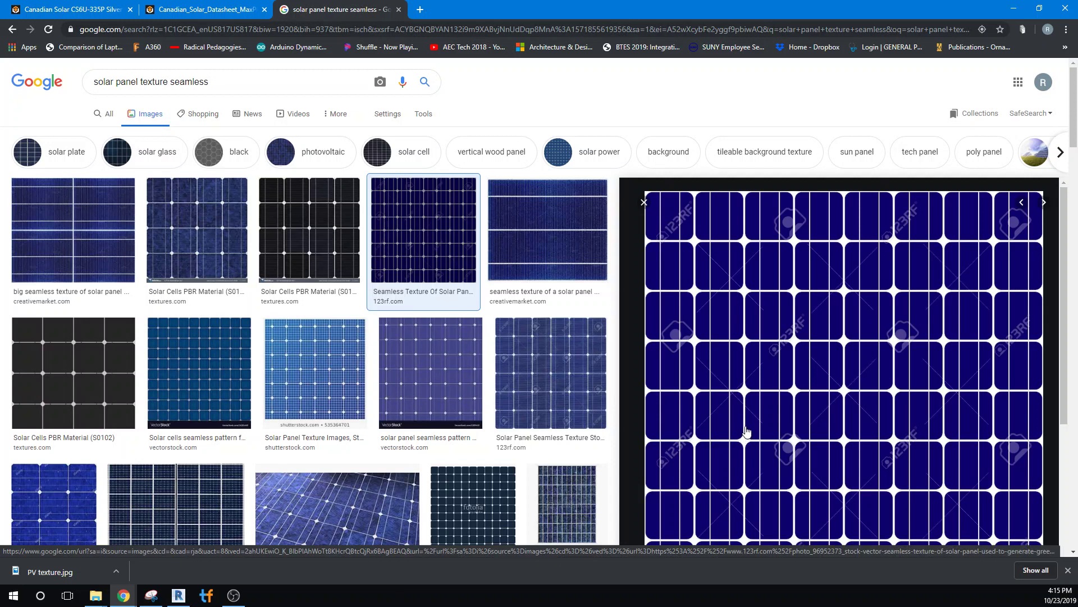
scroll(742, 432, "down", 4)
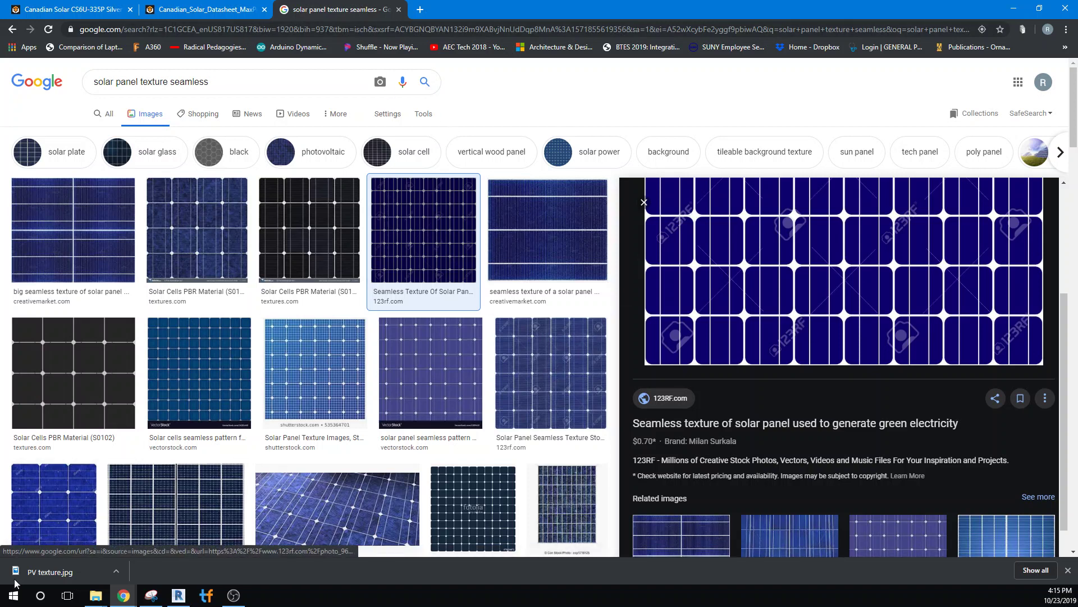
Return to Revit and copy the raised panel extrusion up by its own thickness, directly on top of the first.
left_click(185, 596)
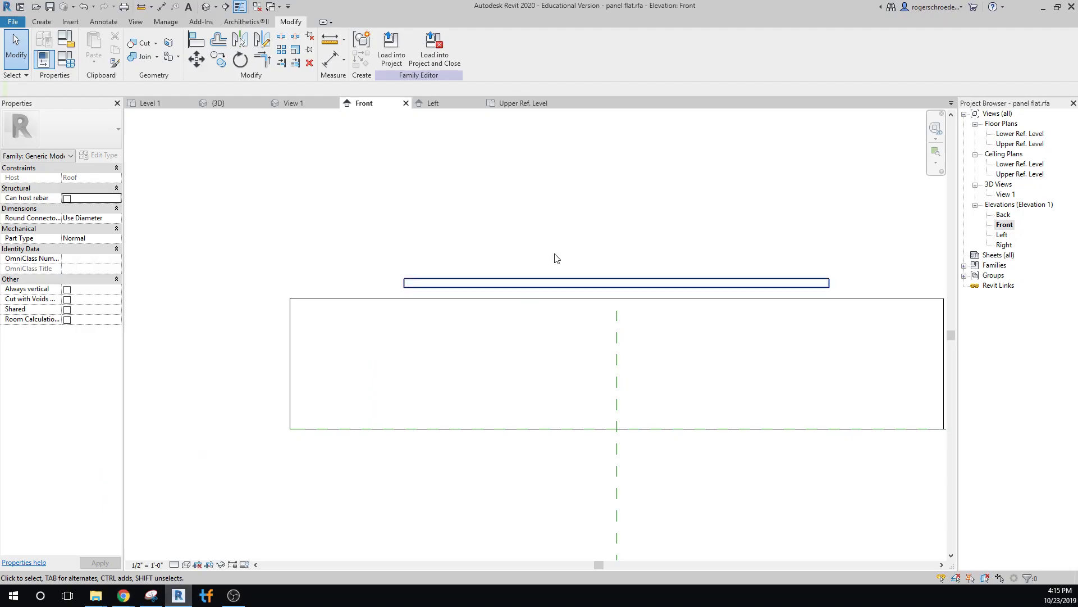
scroll(494, 257, "up", 3)
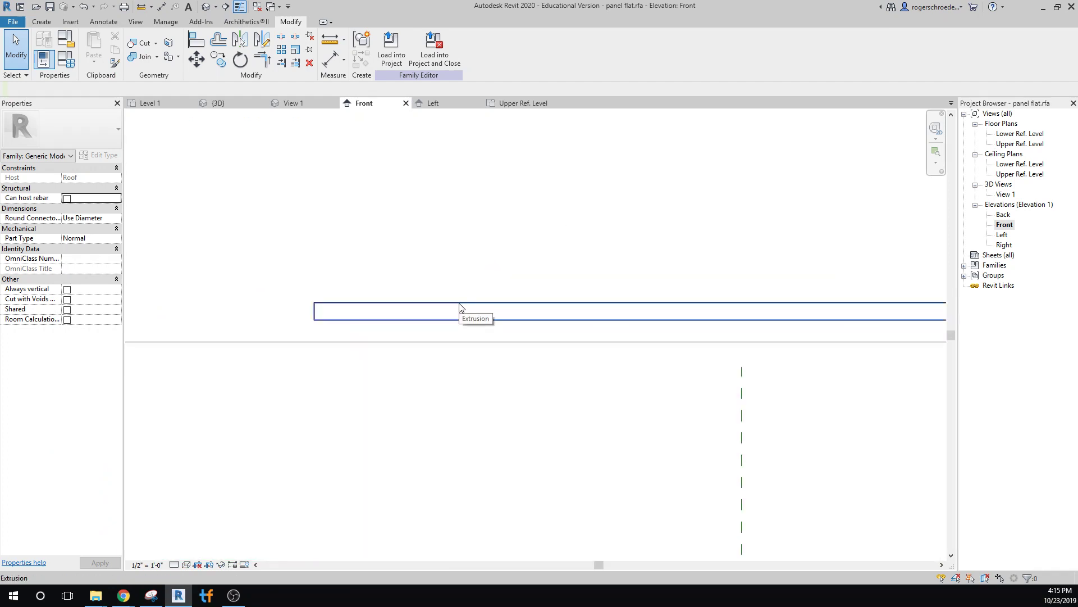
left_click(399, 325)
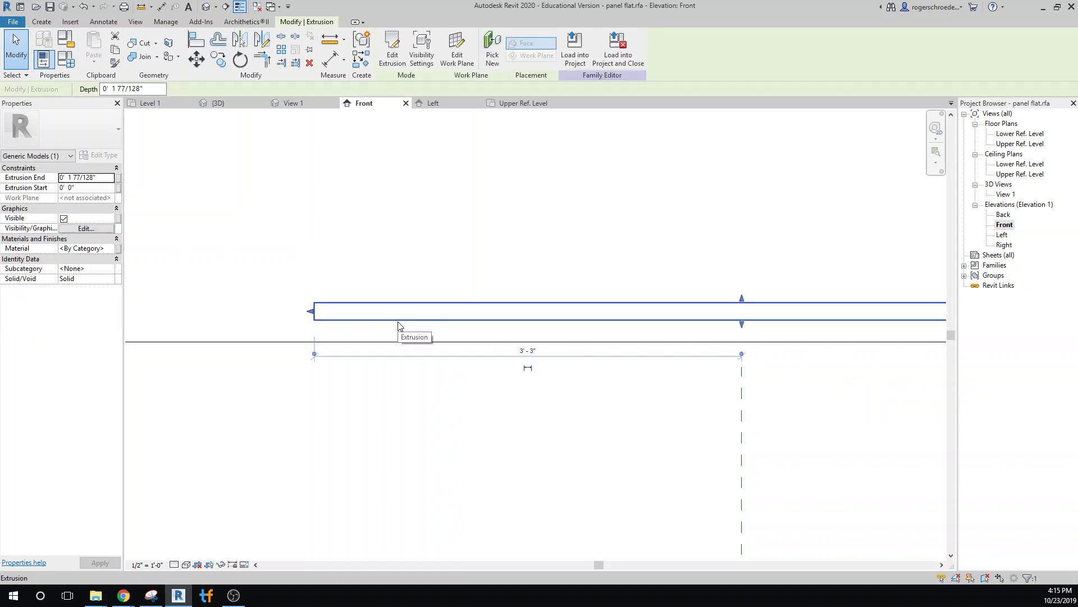
left_click(218, 59)
left_click(315, 319)
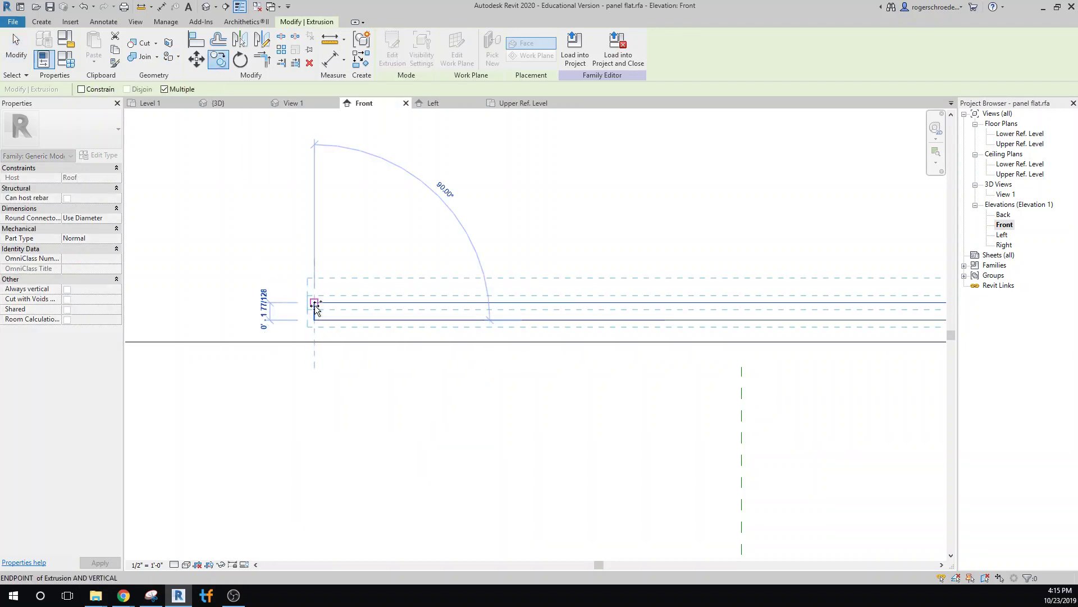
left_click(314, 303)
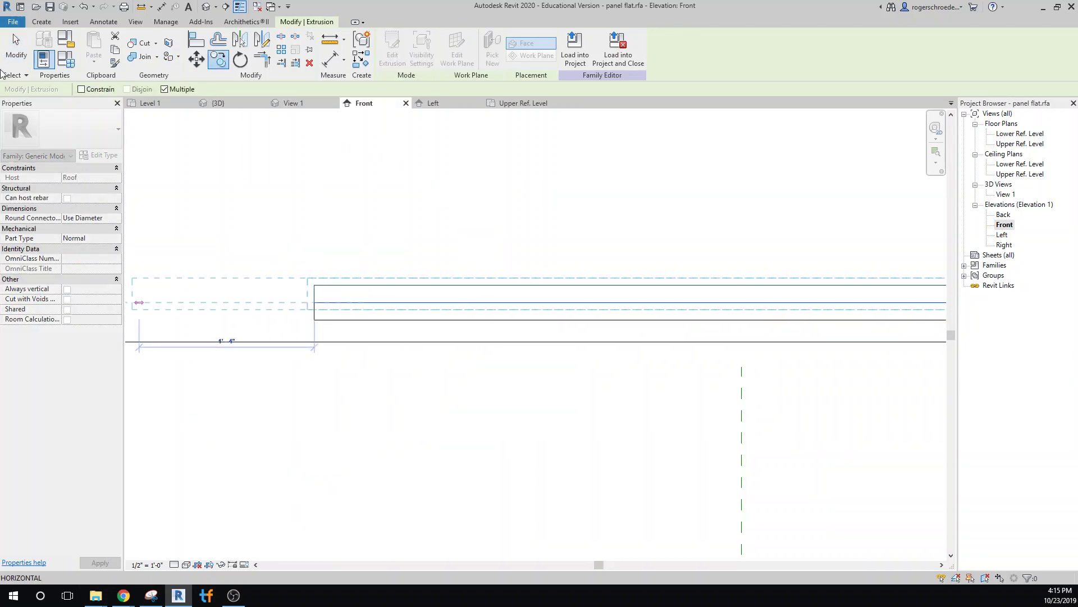
left_click(12, 56)
Lower the top face of the lower panel extrusion by about 1/8", keeping its base in place.
scroll(696, 301, "up", 4)
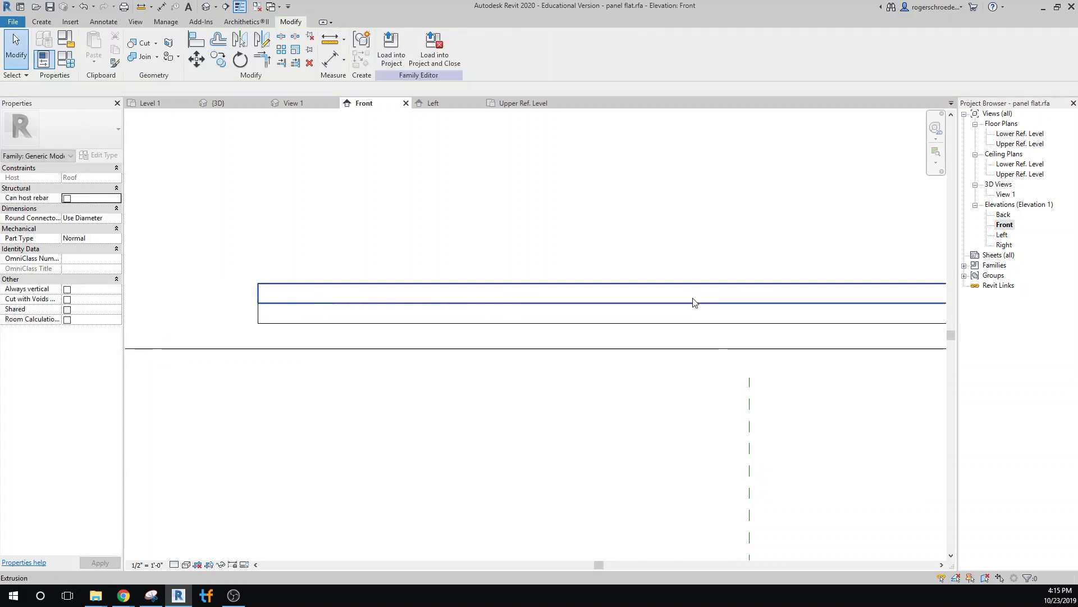
left_click(711, 332)
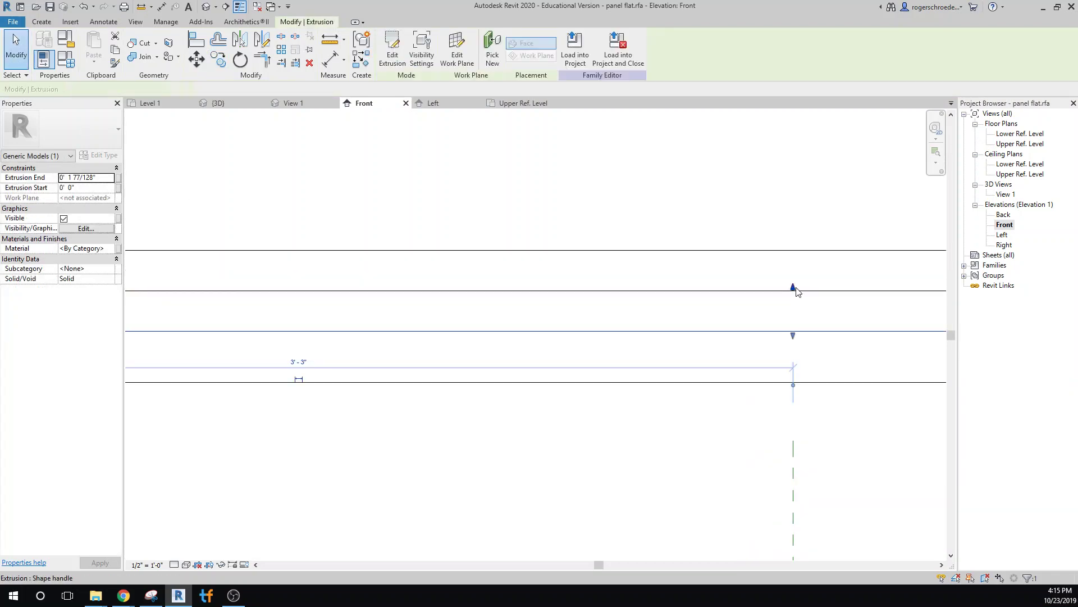
mouse_move(794, 289)
left_mouse_down()
mouse_move(794, 302)
mouse_move(794, 285)
left_mouse_up()
scroll(795, 297, "up", 4)
Reduce the upper panel extrusion to a thin layer about 1/8" thick by pulling its top face down to the lower panel's top.
left_click(742, 190)
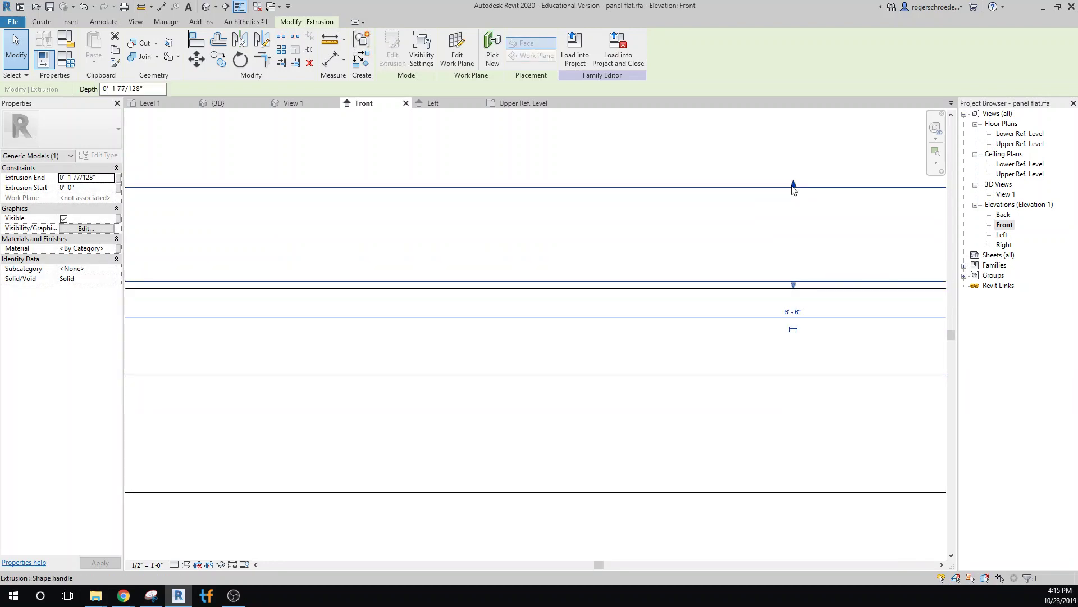
left_click_drag(794, 184, 792, 285)
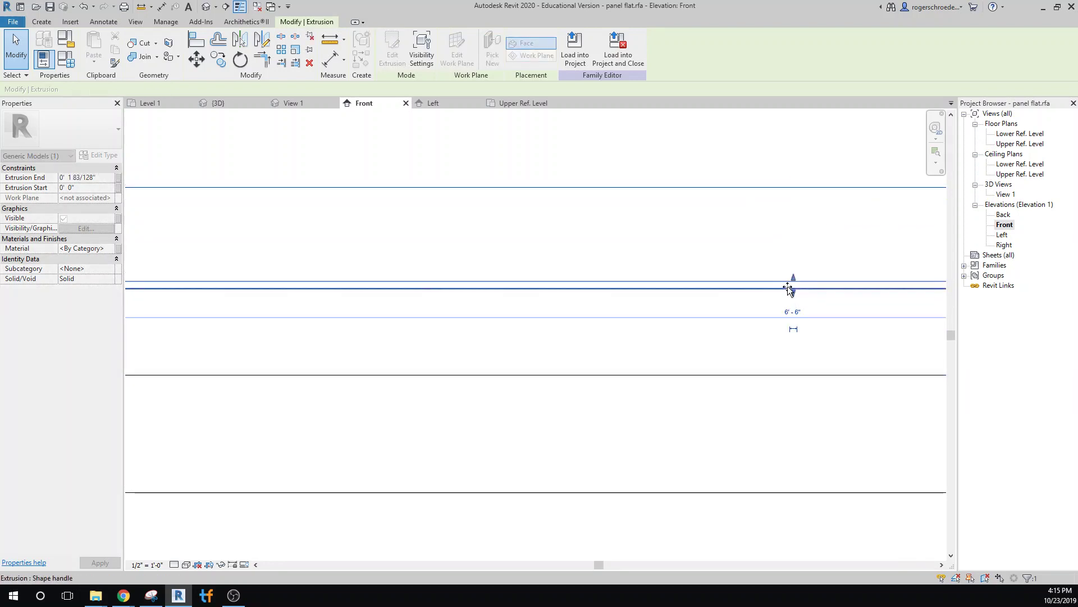
left_click(707, 257)
left_click(563, 270)
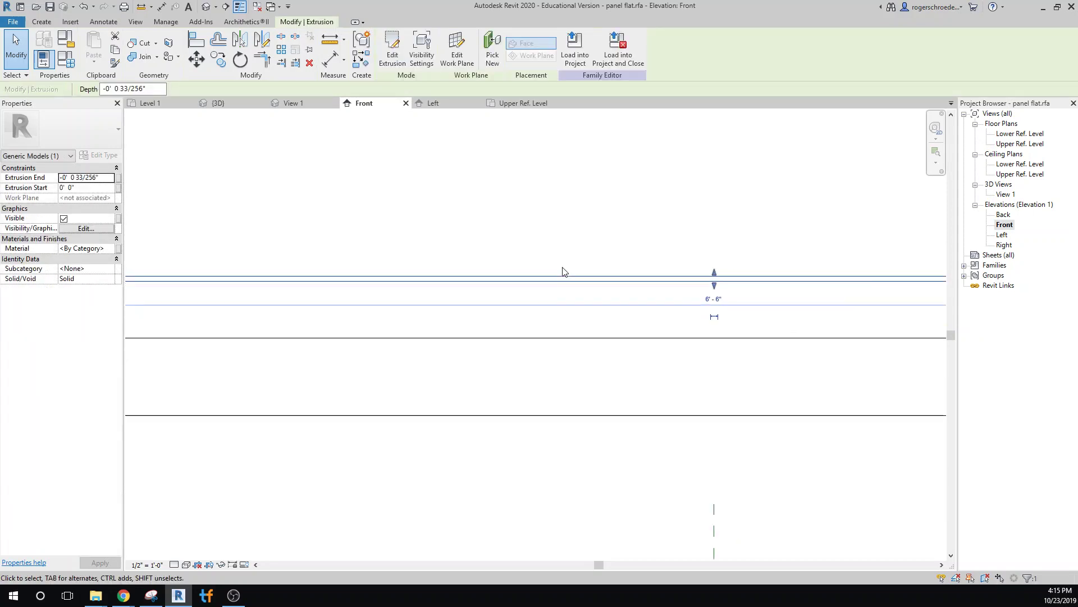
scroll(564, 273, "down", 5)
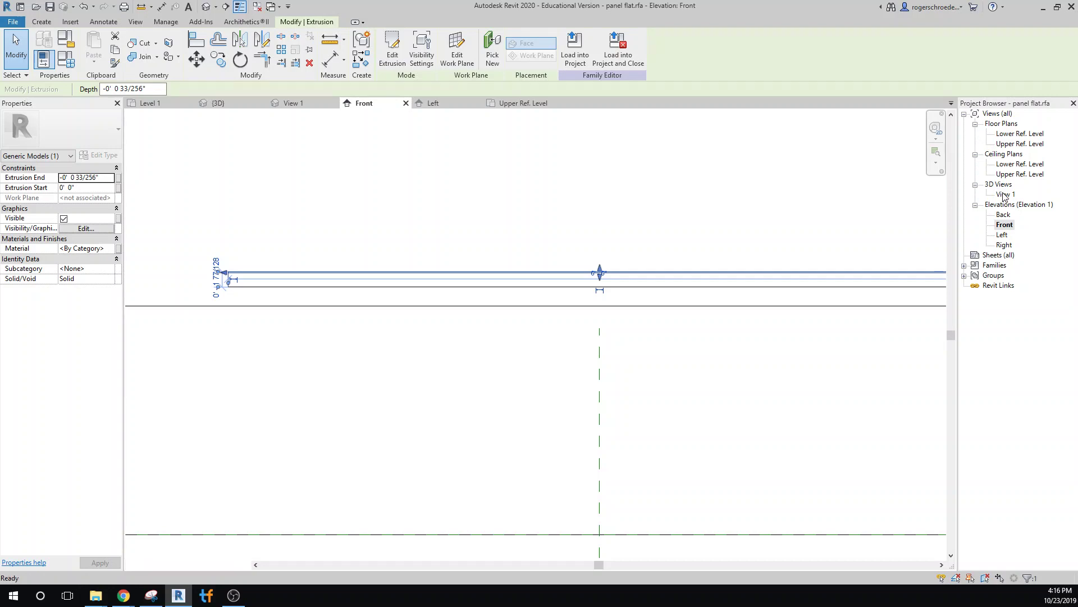
In 3D View 1, select the thin top panel layer and open the material choice for it.
double_click(1005, 195)
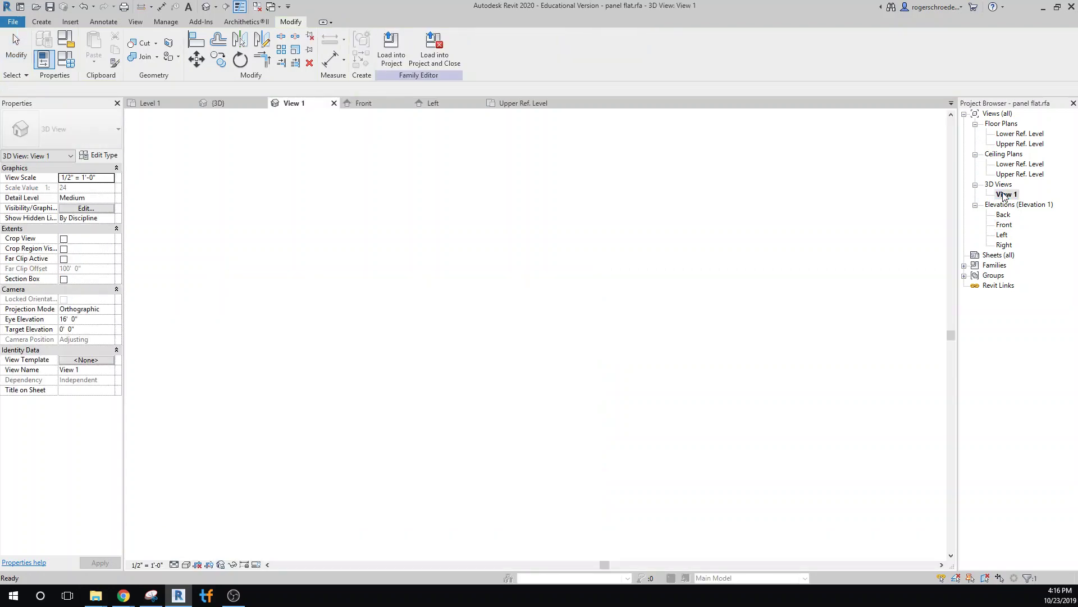
left_click(287, 250)
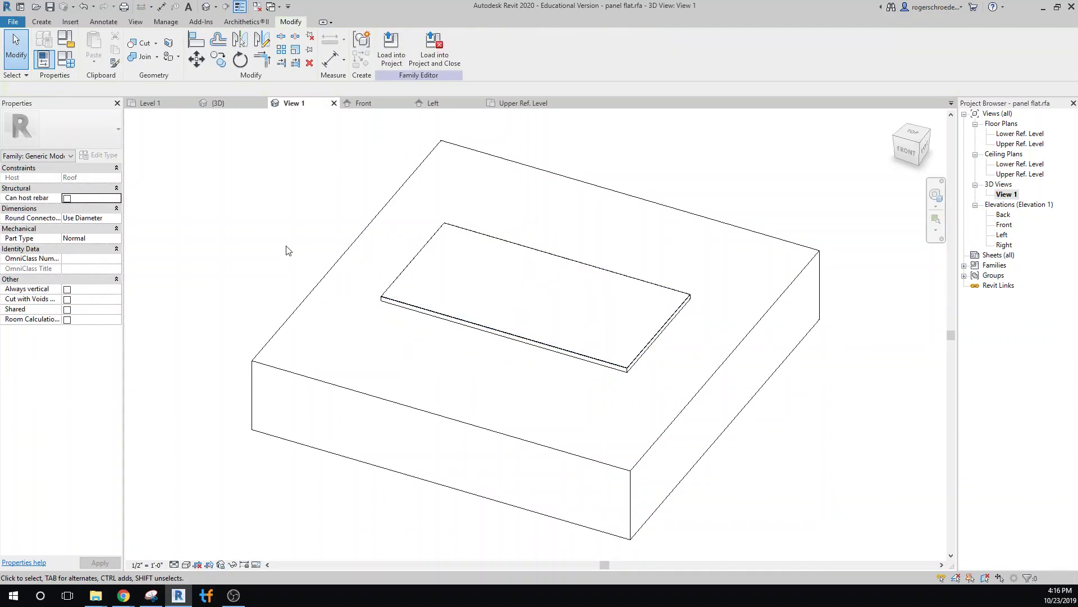
left_click(406, 303)
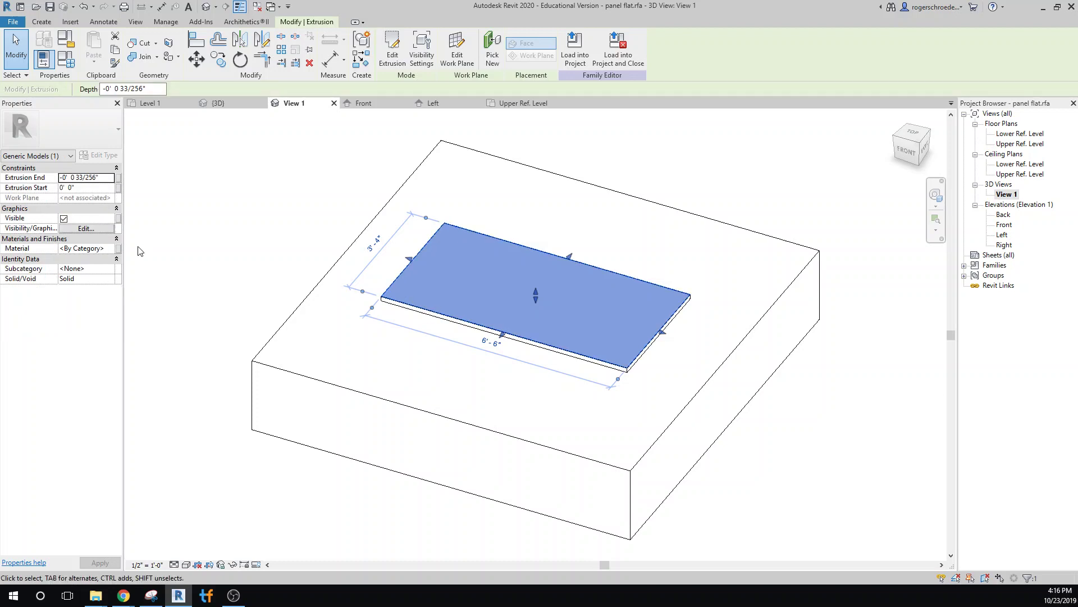
left_click(112, 249)
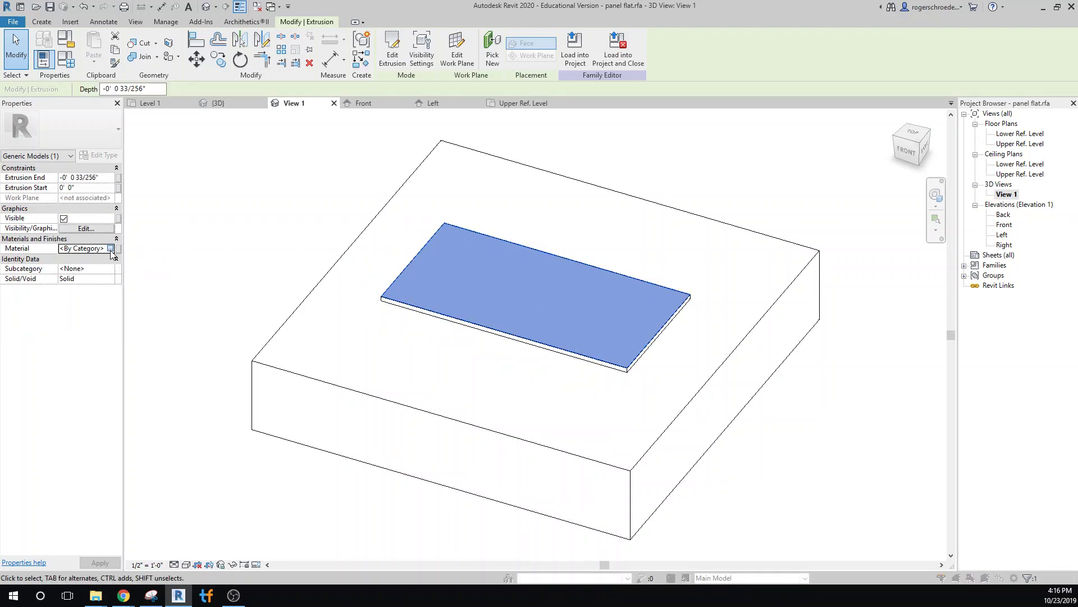
left_click(112, 248)
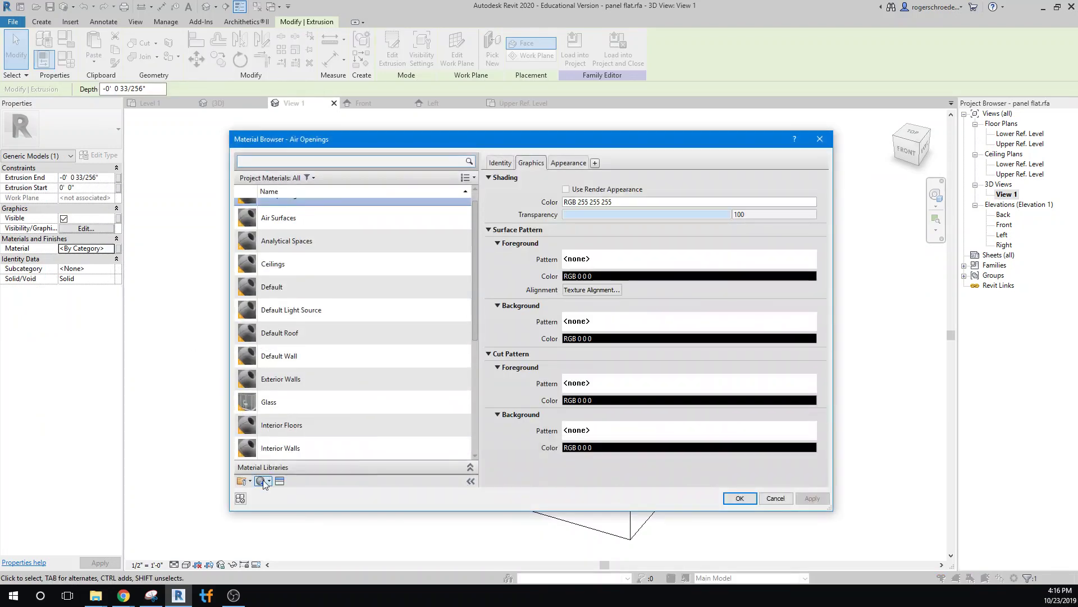
Create a new material and rename it PV Texture.
left_click(264, 482)
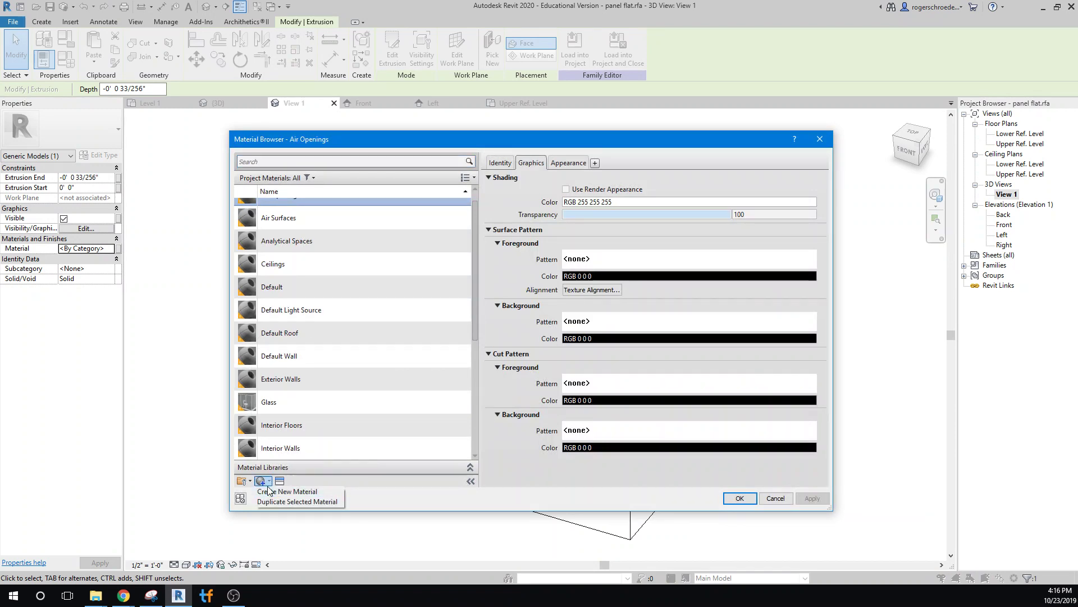
left_click(286, 491)
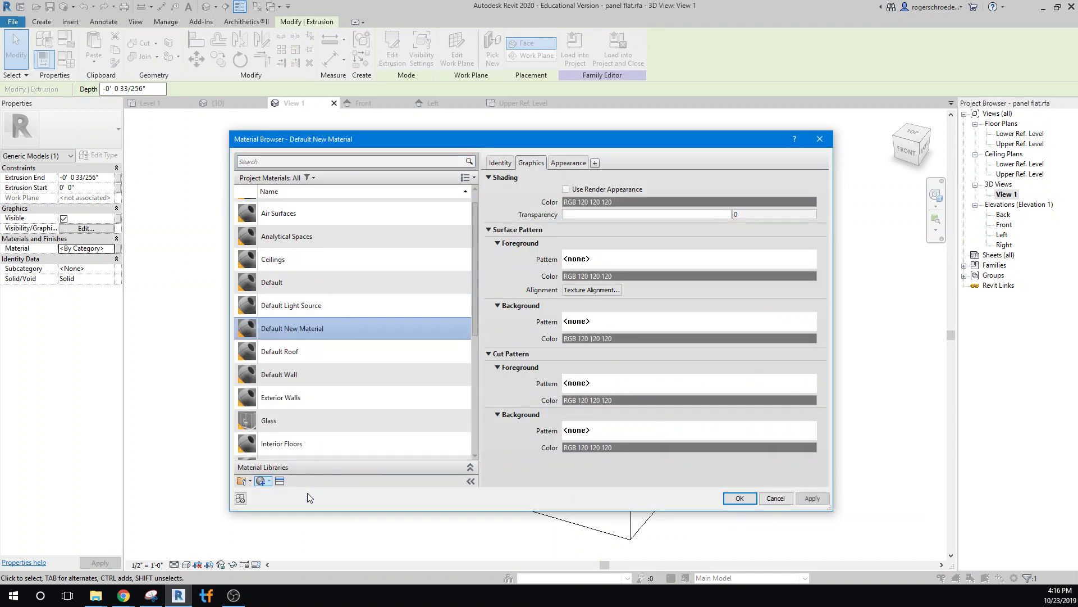
right_click(286, 335)
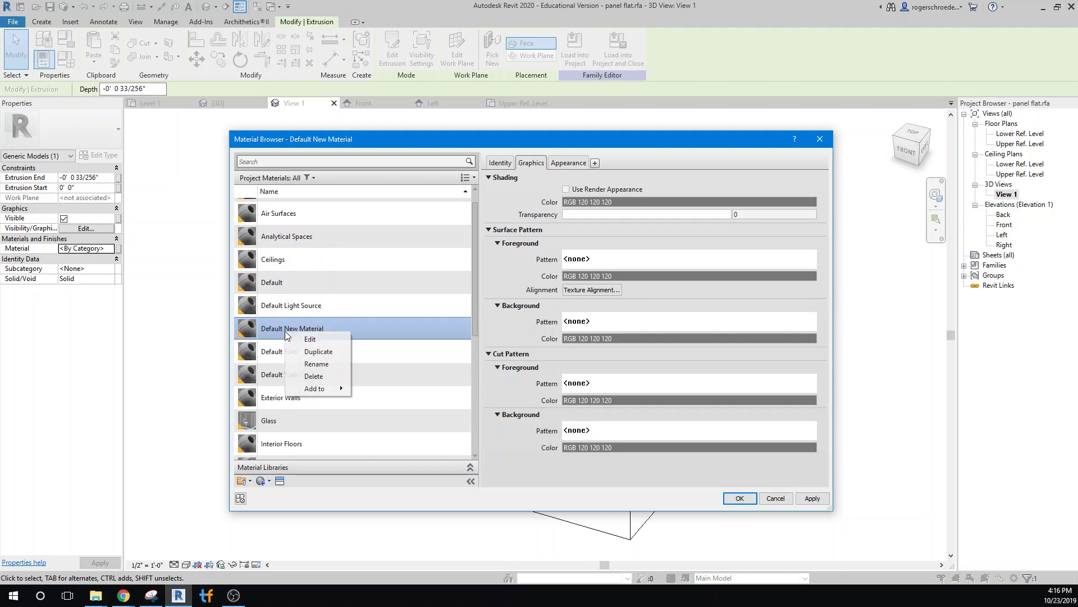
left_click(308, 367)
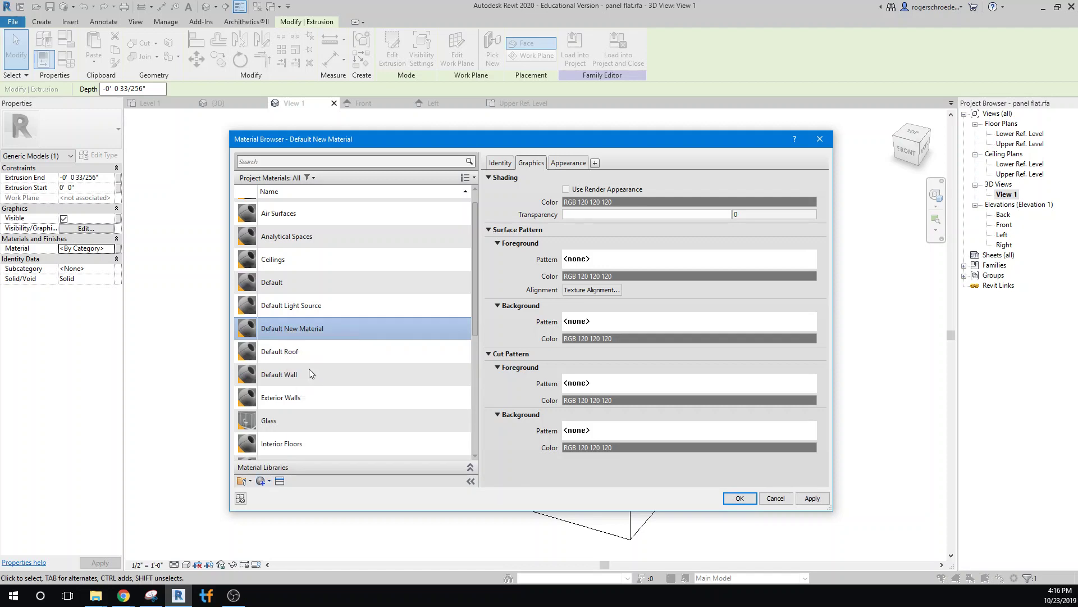
type("PV")
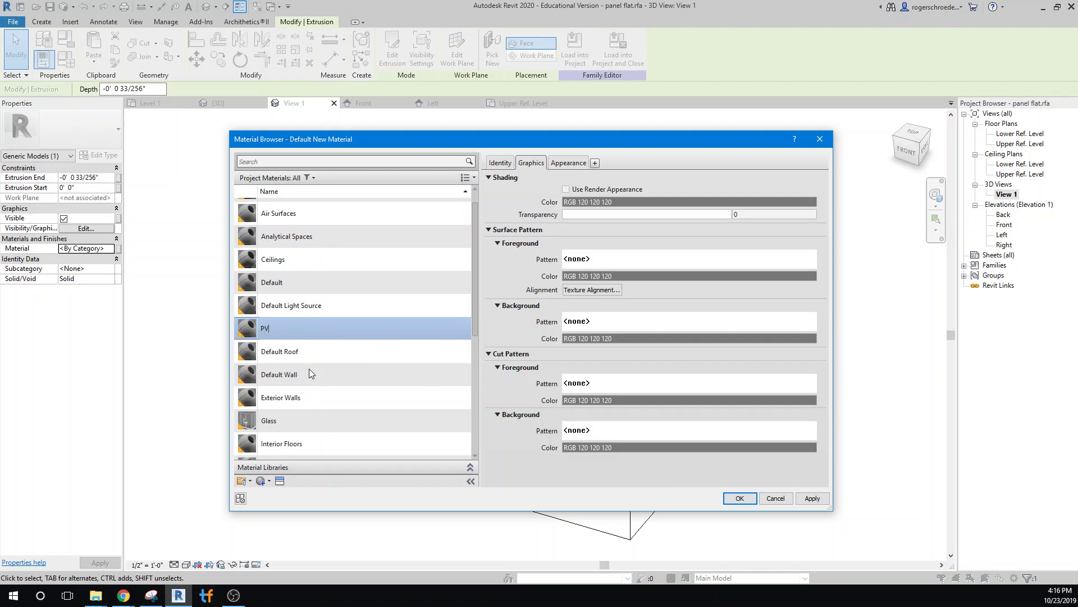
type(" Texture")
Use PV texture.jpg as the appearance image of the PV Texture material and assign the material to the top panel layer.
left_click(569, 163)
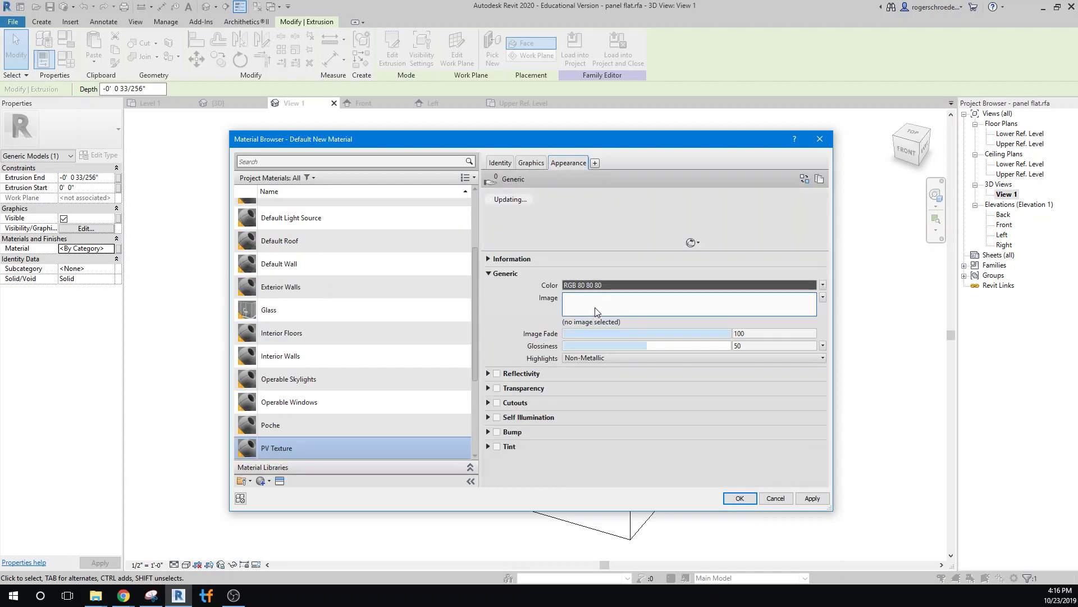
left_click(595, 308)
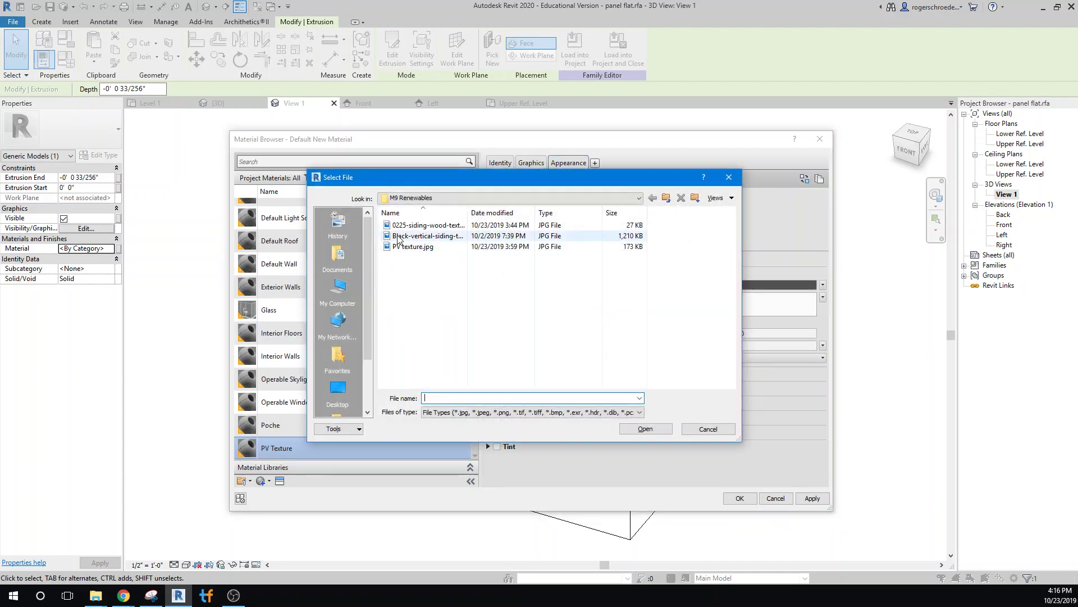
left_click(632, 430)
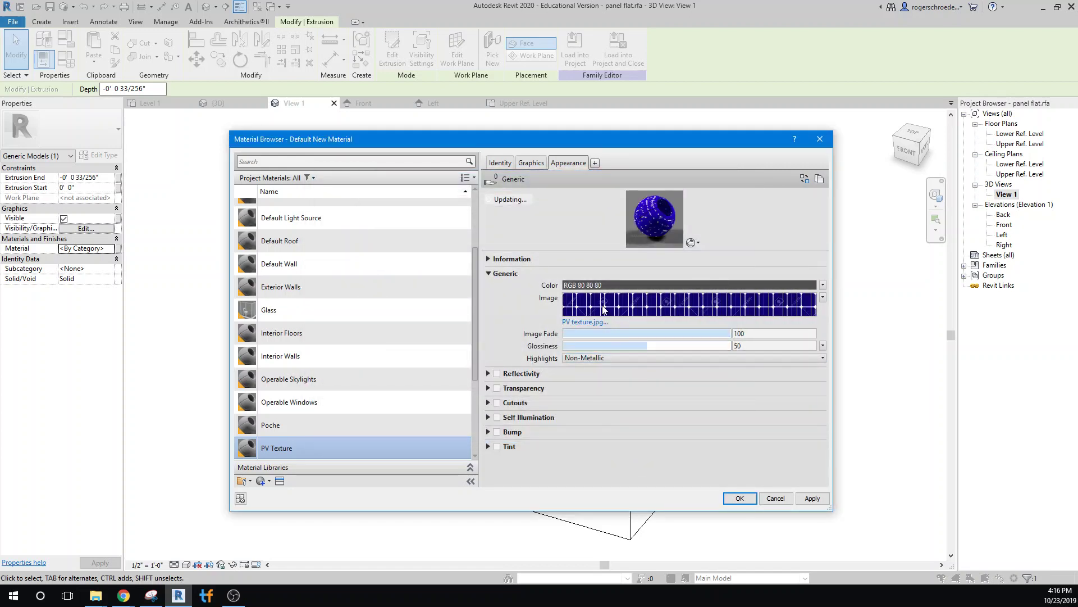
left_click(604, 308)
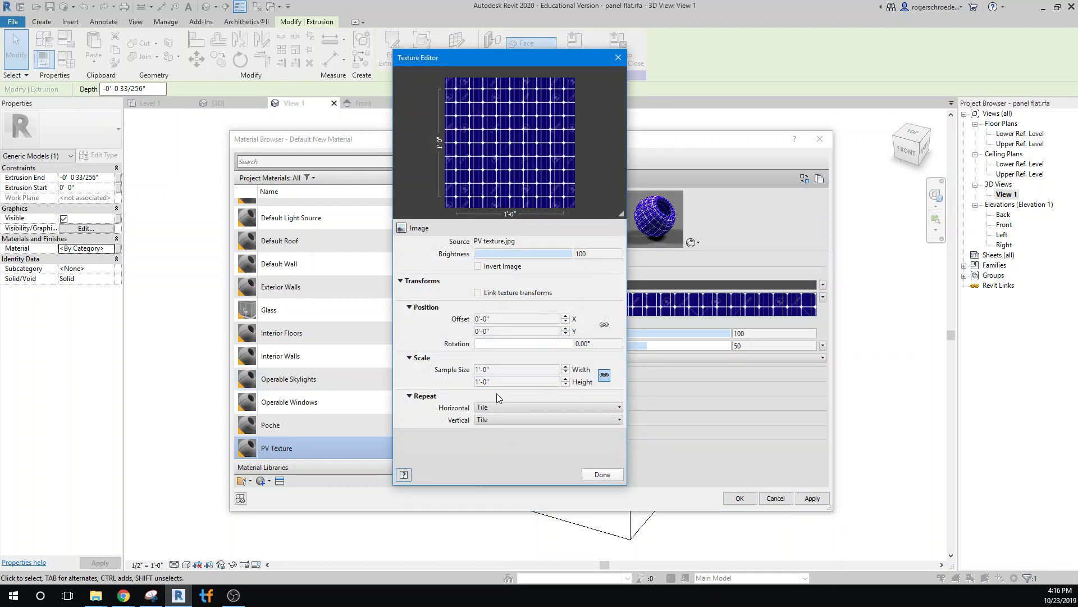
left_click(601, 475)
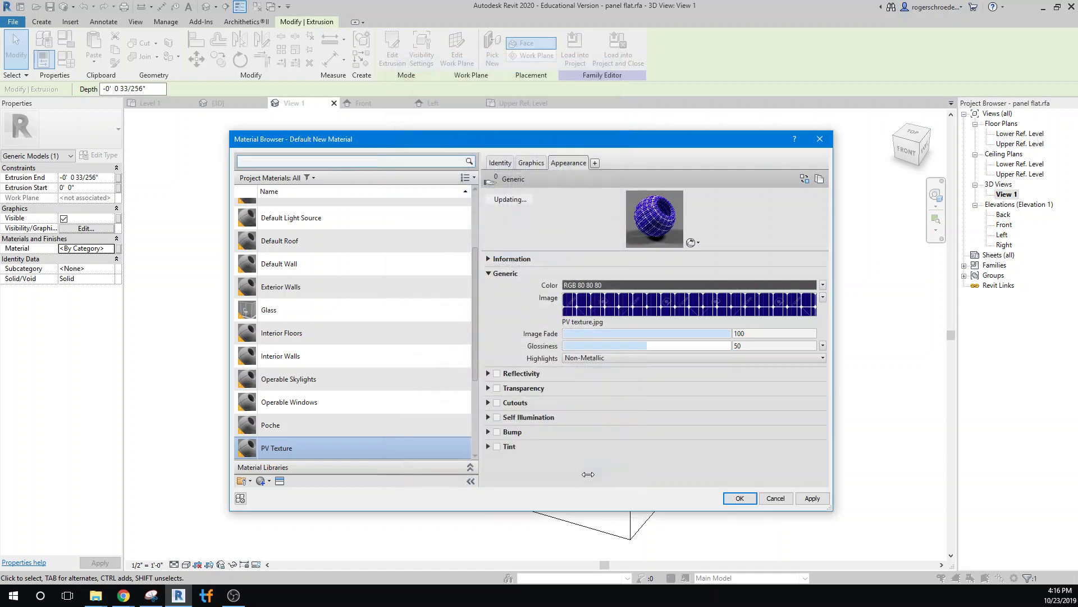
left_click(812, 499)
left_click(740, 498)
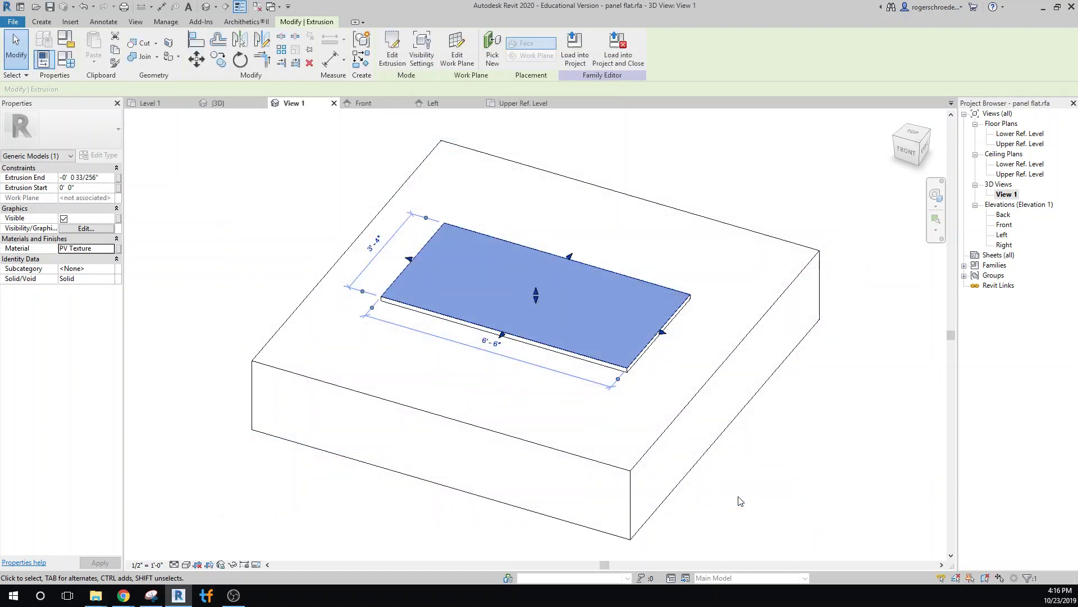
Deselect the panel layer and set the 3D view's visual style to Realistic.
left_click(236, 549)
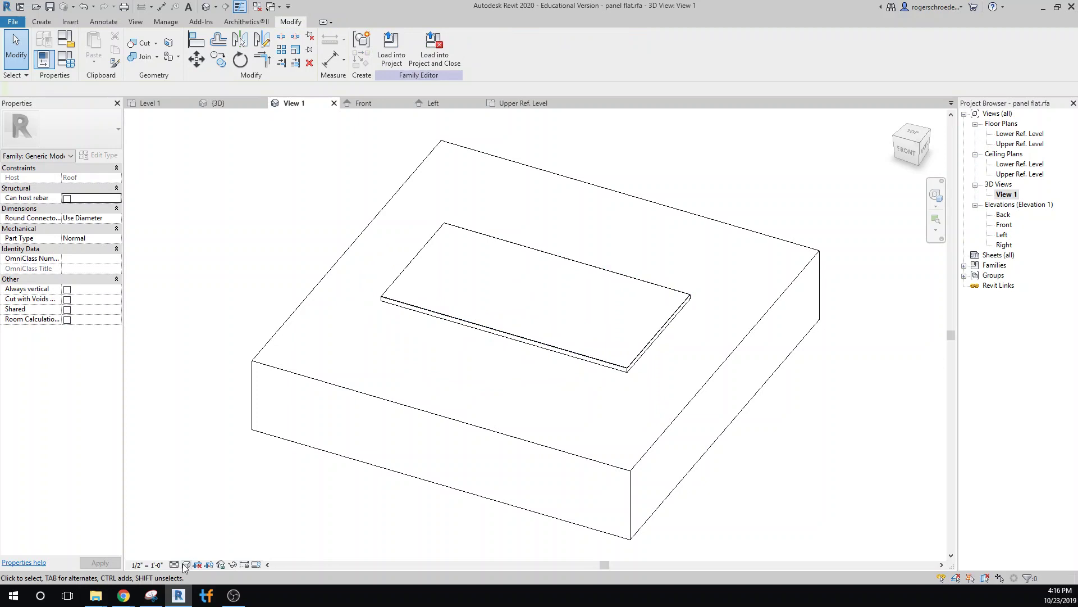
left_click(186, 564)
left_click(193, 543)
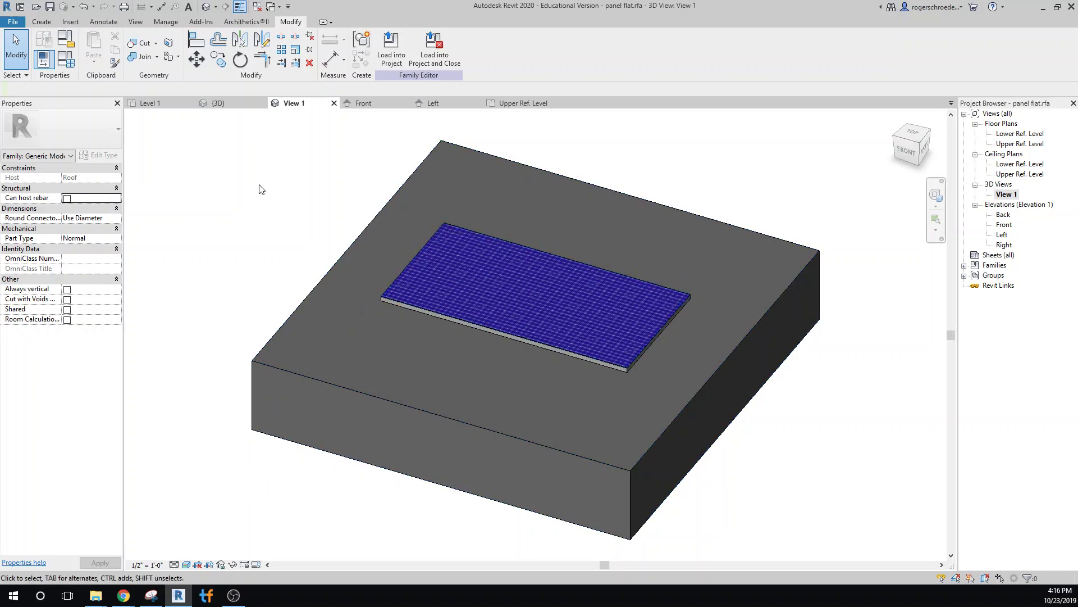
Set the PV Texture image's sample size to 0'-4" in width and height and apply it to the material.
left_click(166, 21)
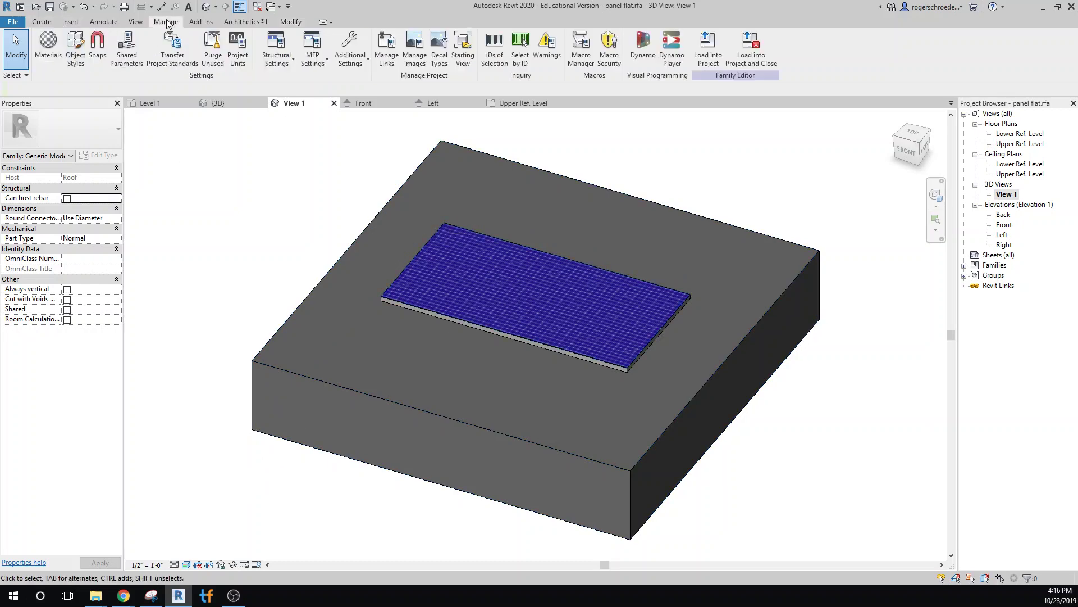
left_click(52, 49)
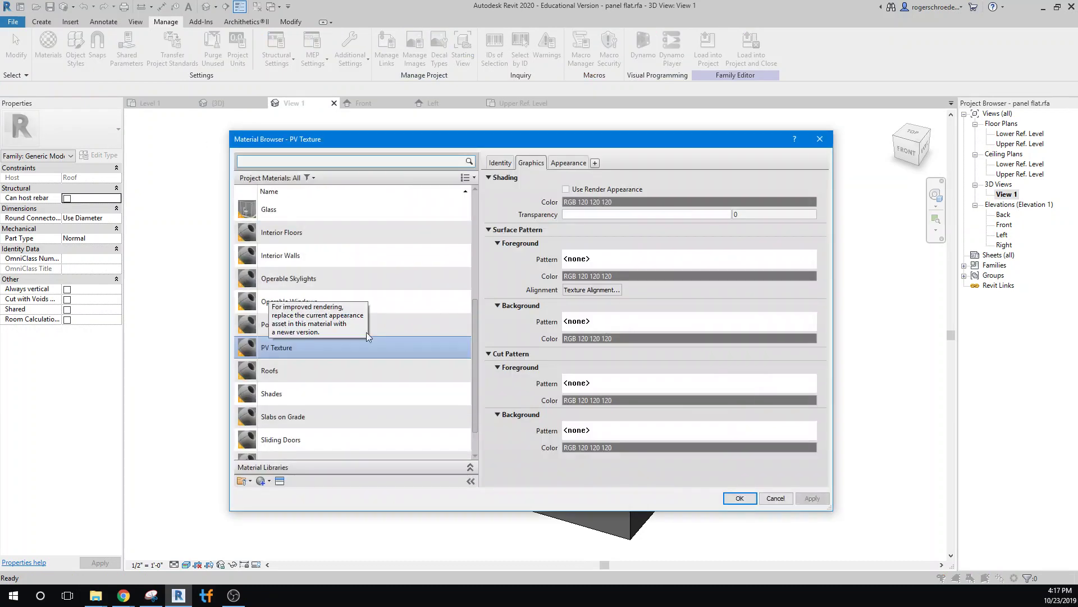
left_click(568, 163)
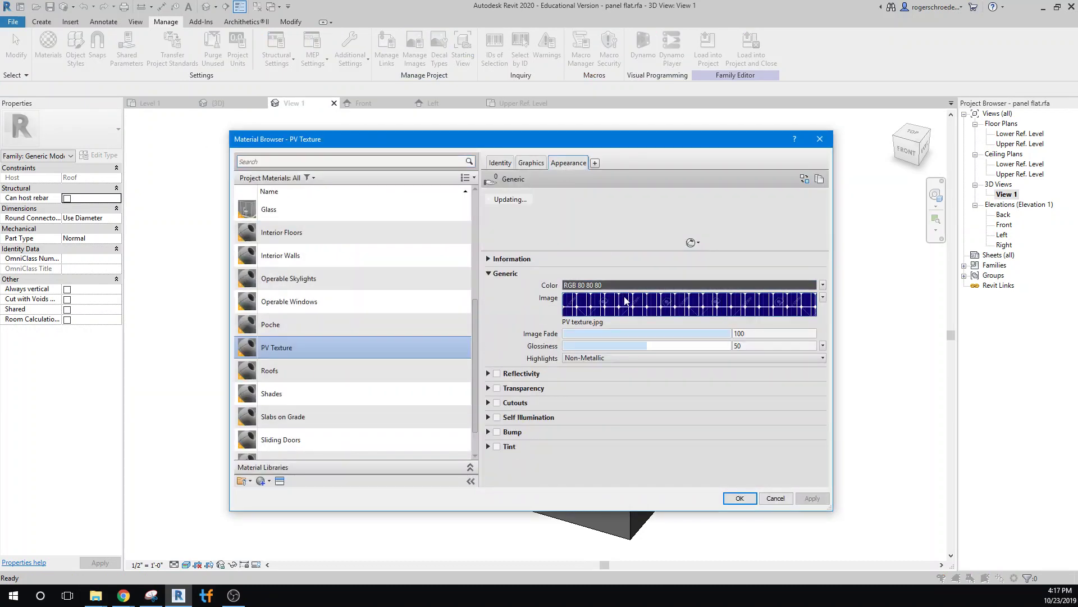
left_click(625, 301)
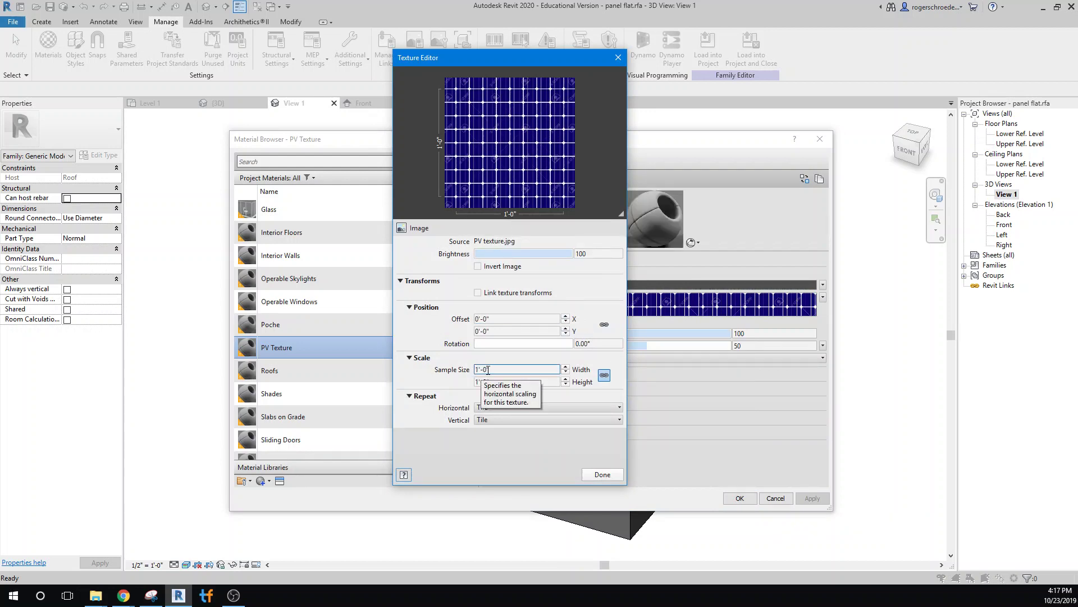
left_click(487, 368)
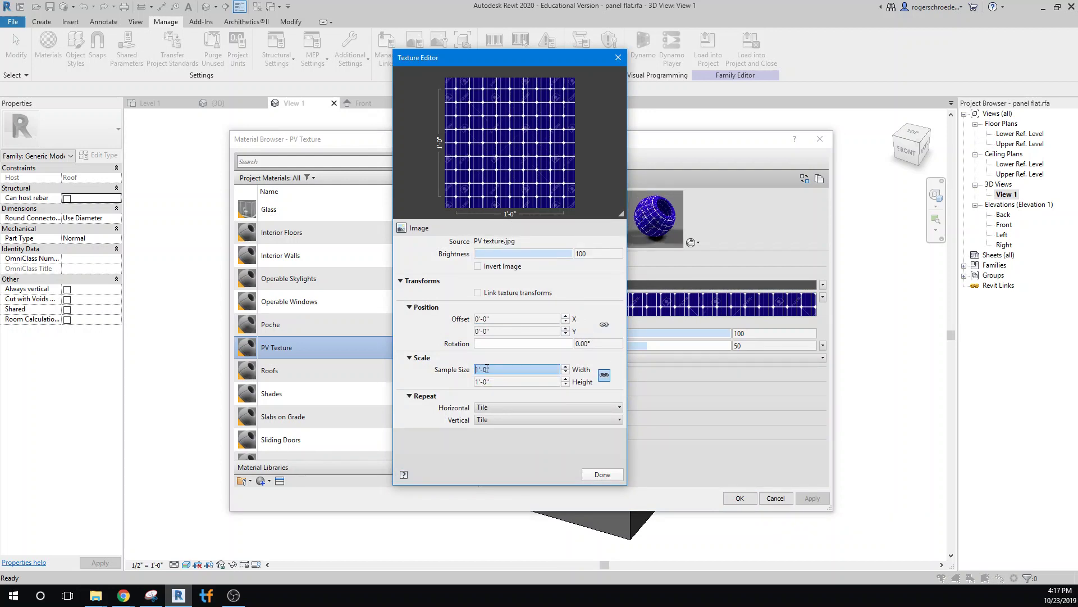
left_click_drag(486, 369, 477, 367)
type("4'")
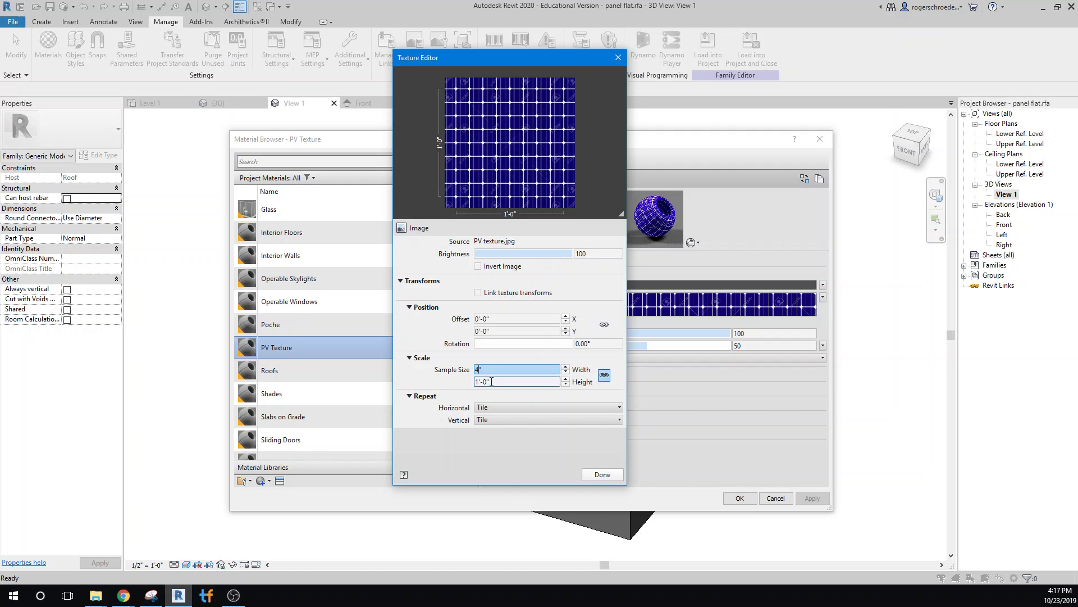
left_click(488, 382)
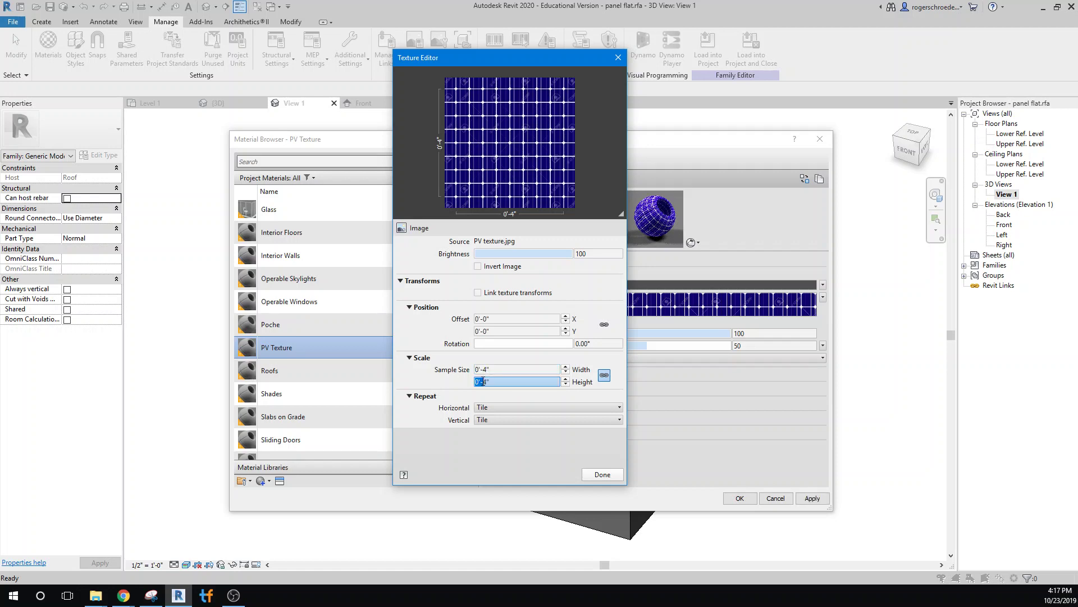
left_click(602, 475)
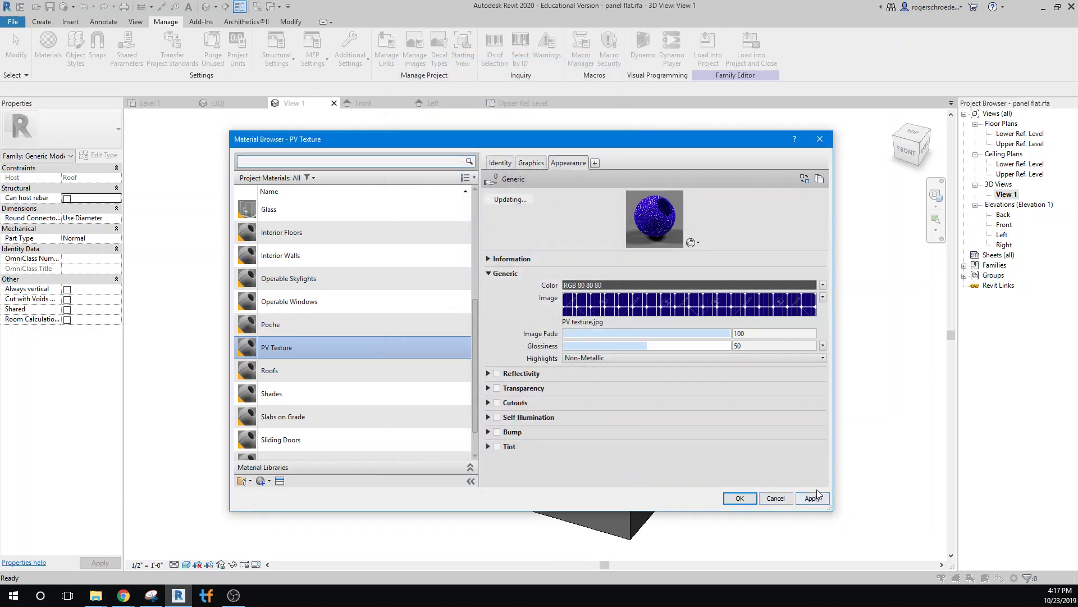
left_click(812, 498)
left_click(739, 499)
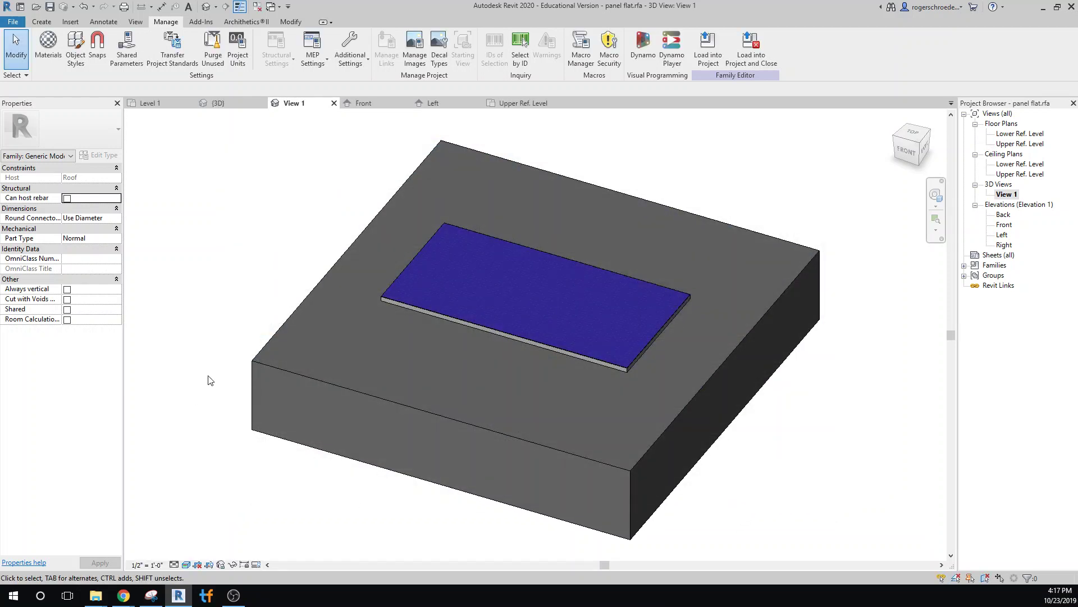
Set the PV Texture image's sample size to 2'-0" in width and height and apply the change to the material.
left_click(48, 45)
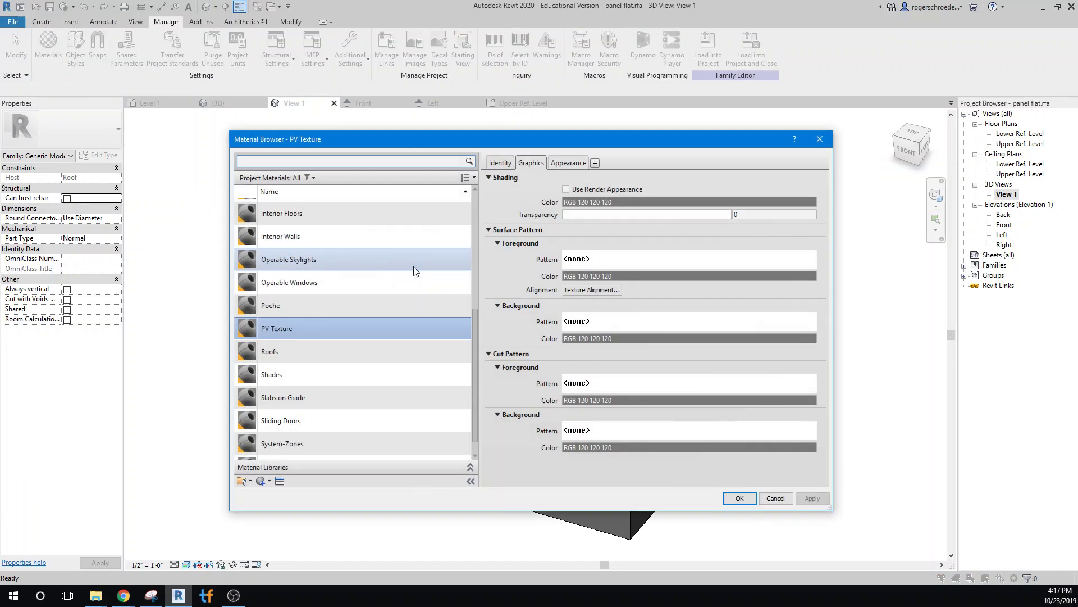
left_click(562, 164)
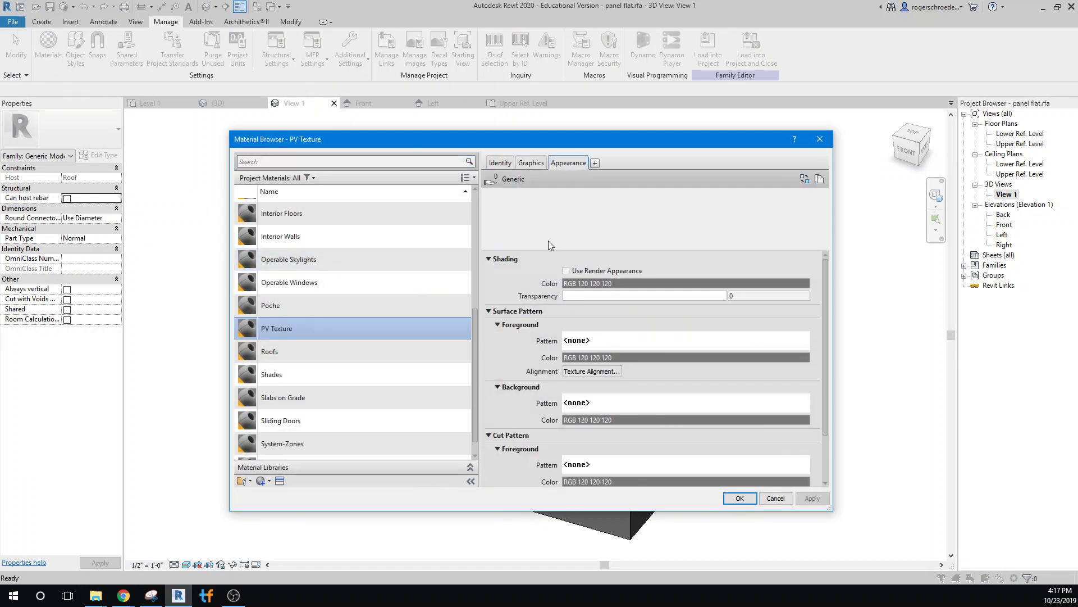
left_click(582, 306)
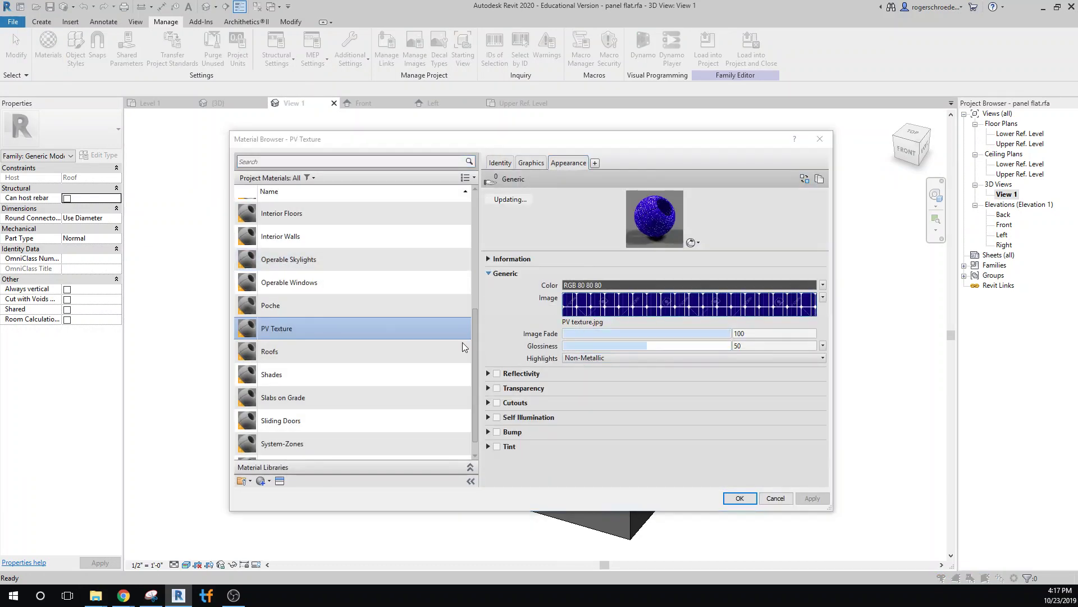
left_click(486, 368)
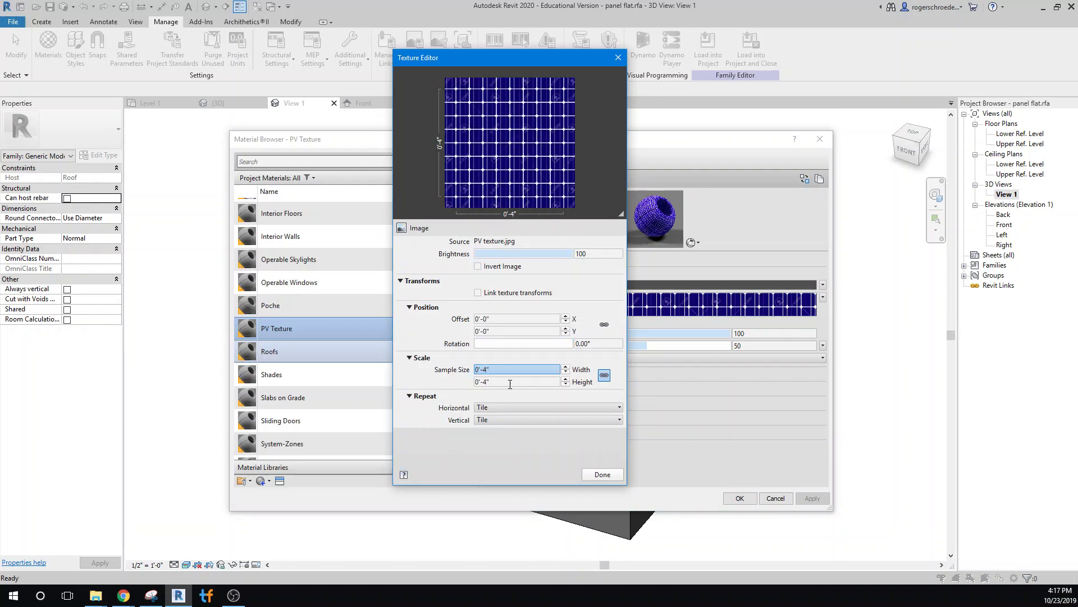
type("2")
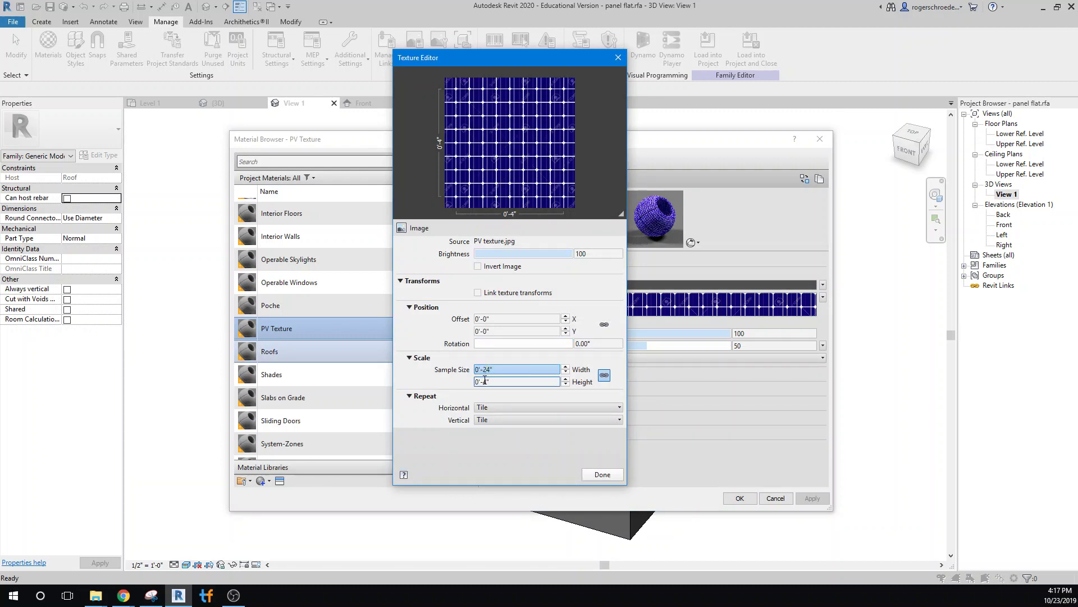
left_click(485, 380)
type("2")
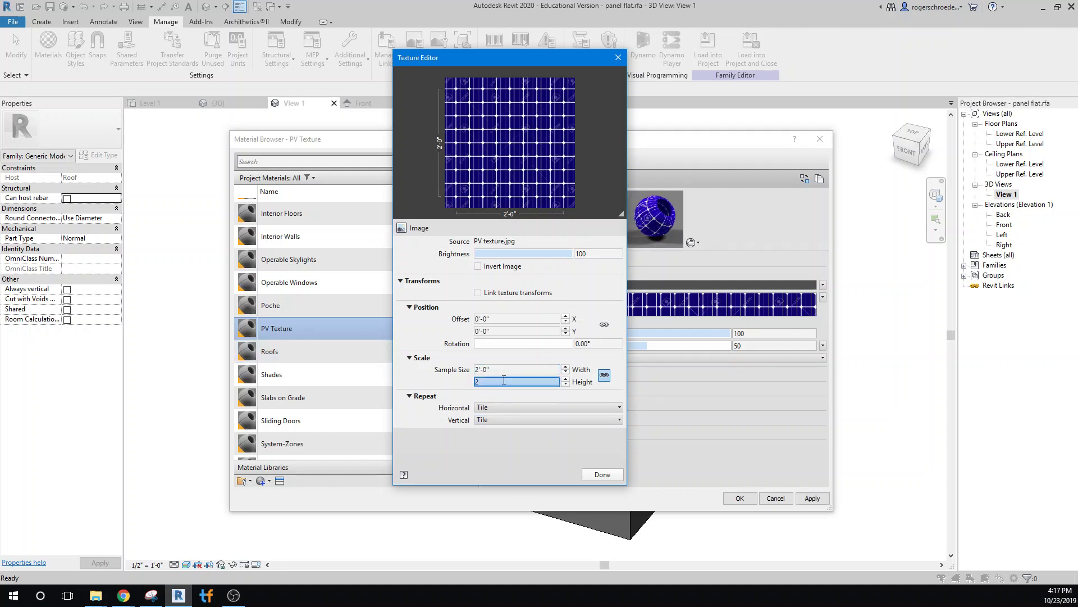
left_click(489, 369)
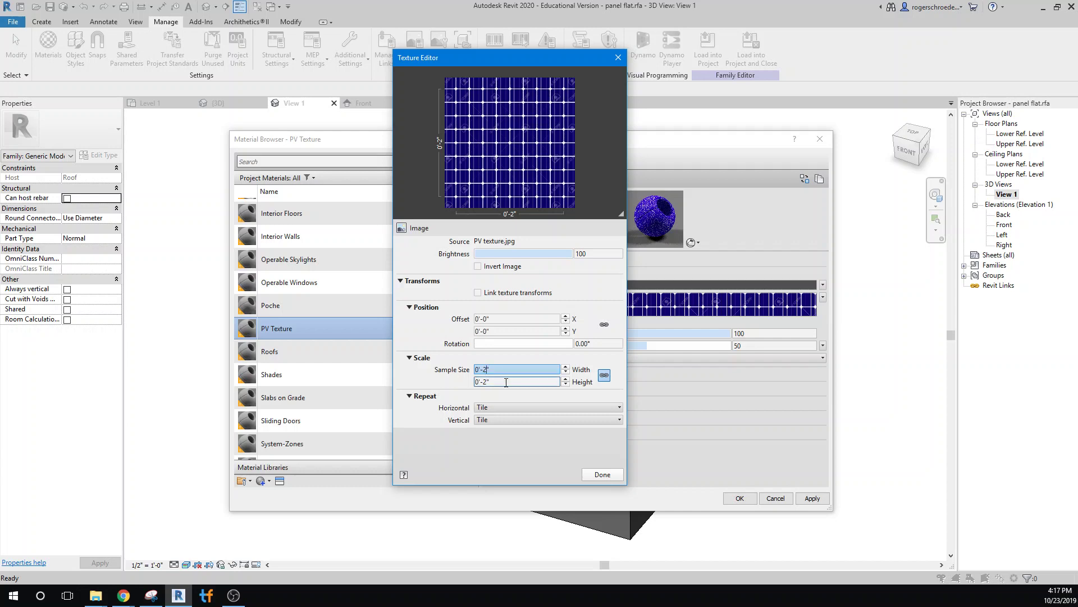
left_click(506, 383)
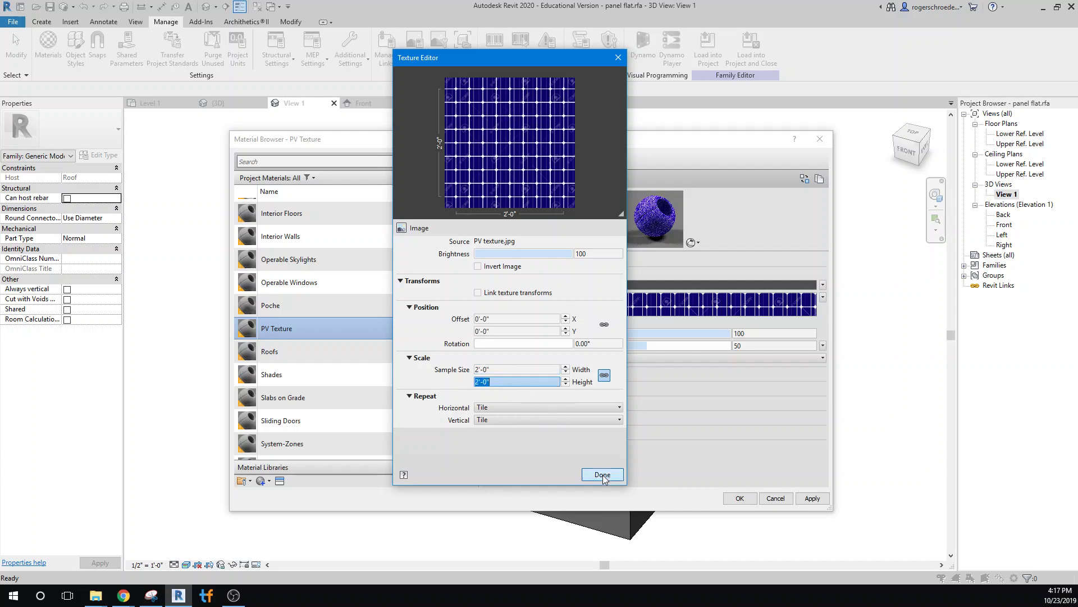
left_click(603, 474)
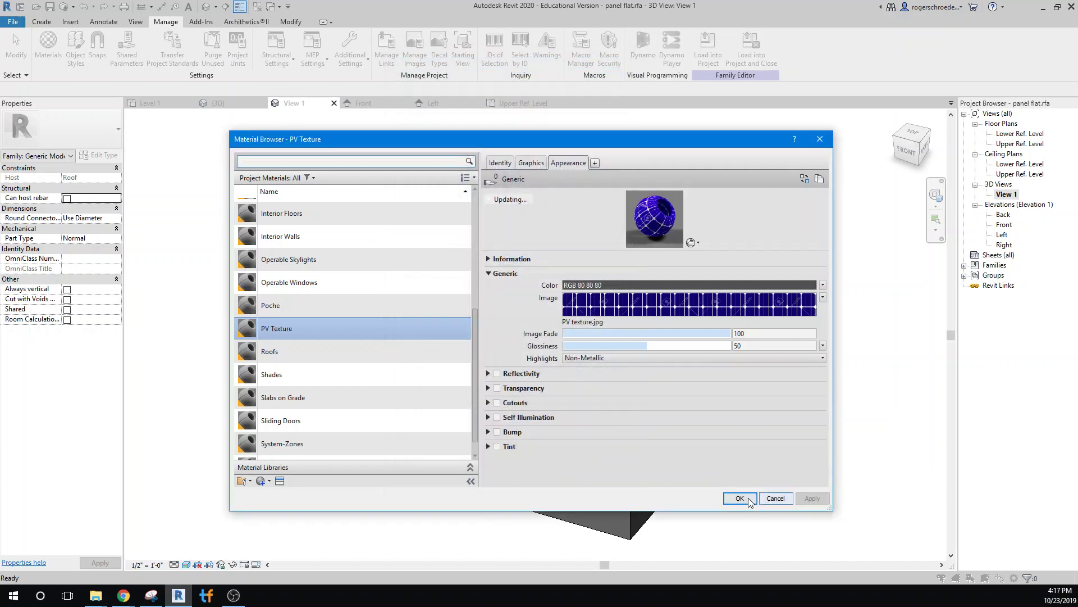
left_click(747, 500)
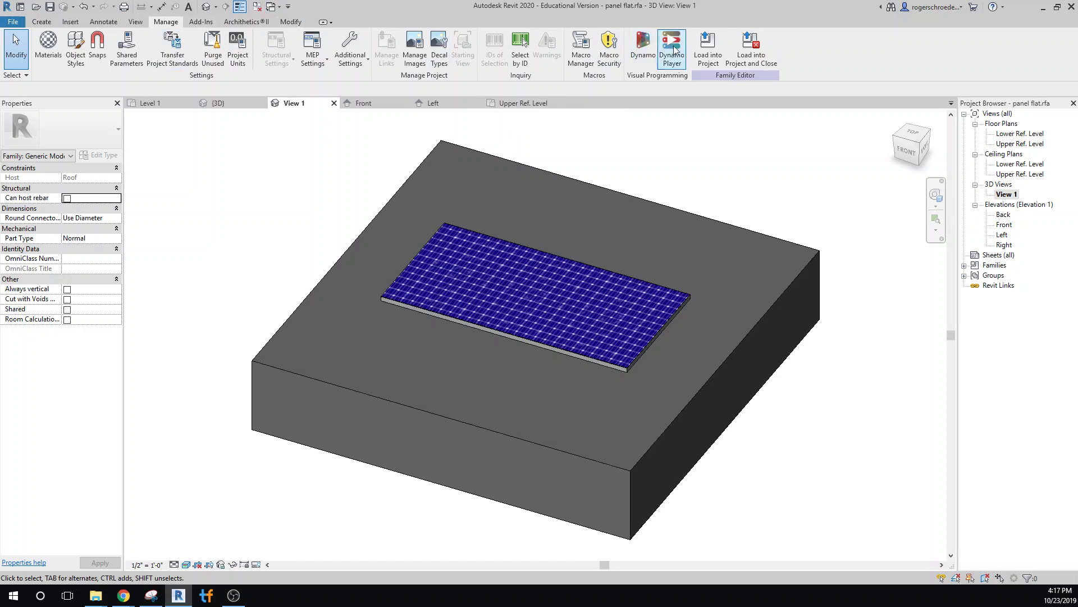
Load the panel flat family into the Visitors Center Solar project, overwriting the existing version, and open the {3D} view.
left_click(710, 62)
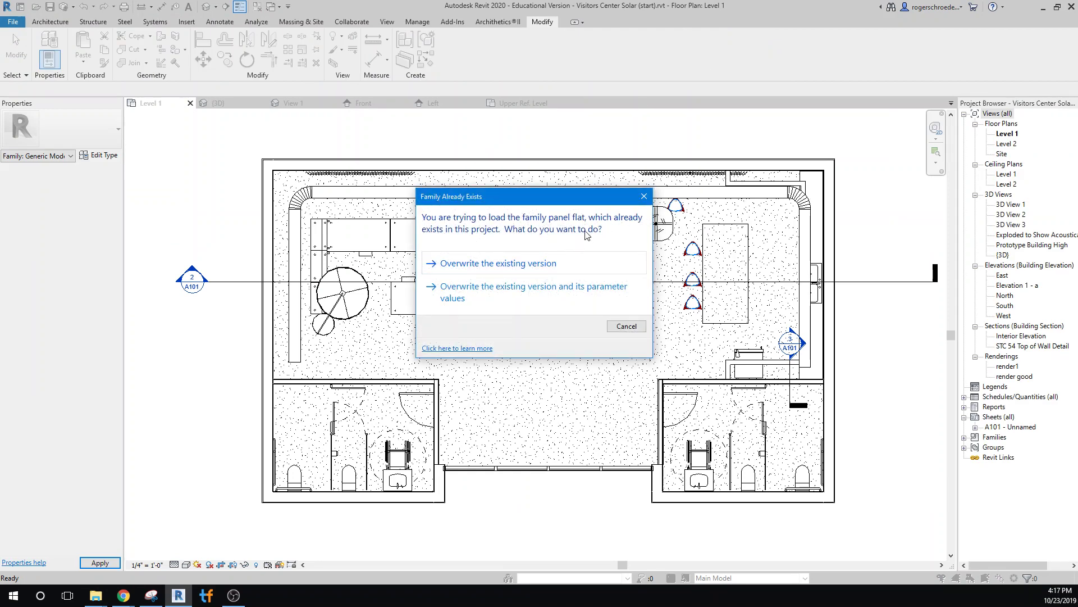
left_click(478, 264)
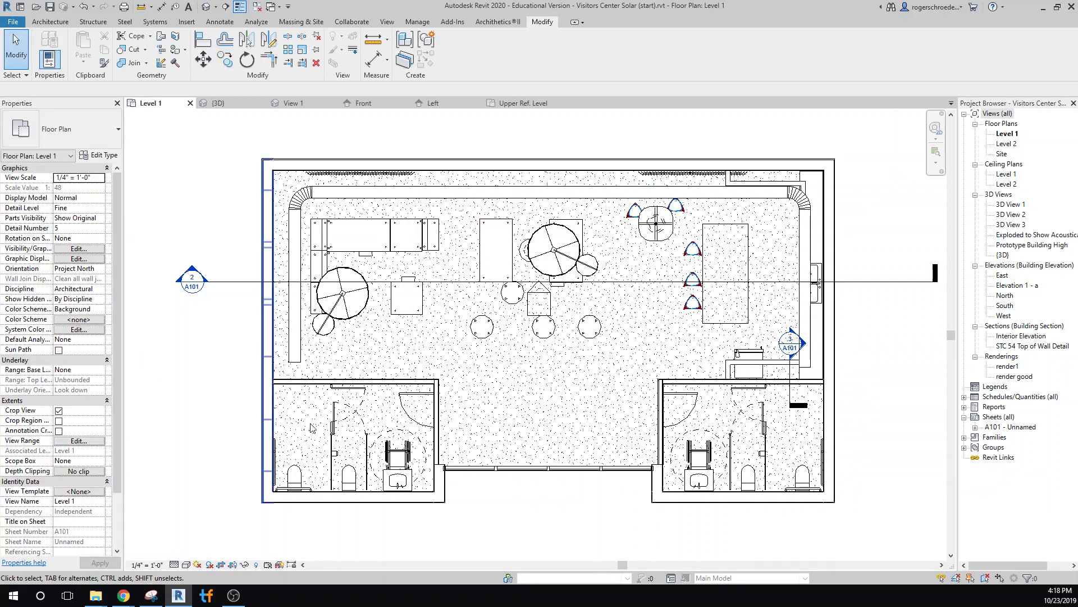
double_click(1001, 256)
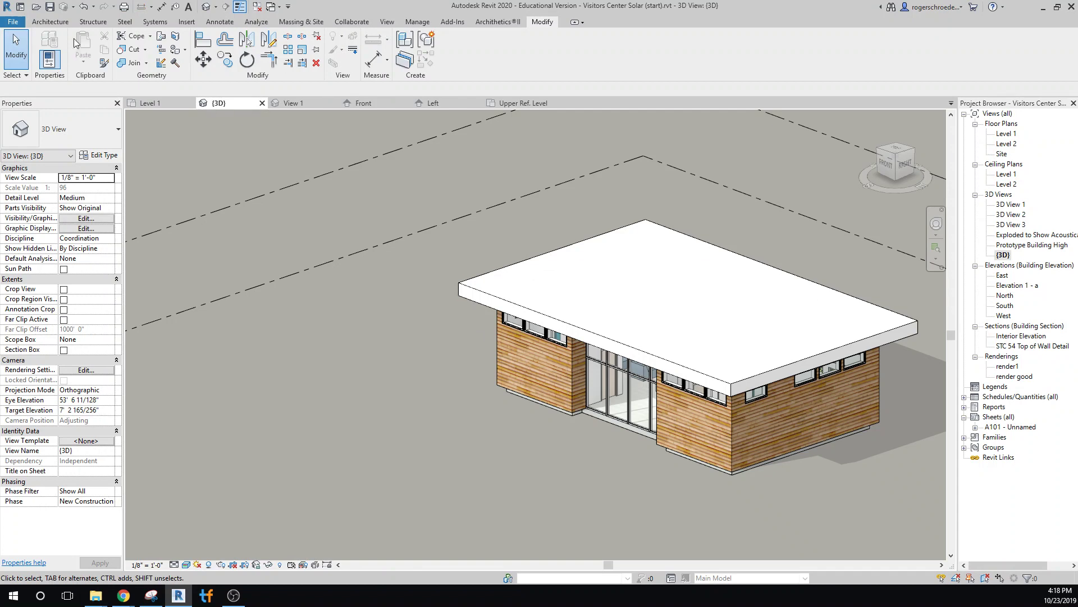
Place one panel flat component on the building's roof near its left corner and end the placement.
left_click(59, 22)
left_click(121, 60)
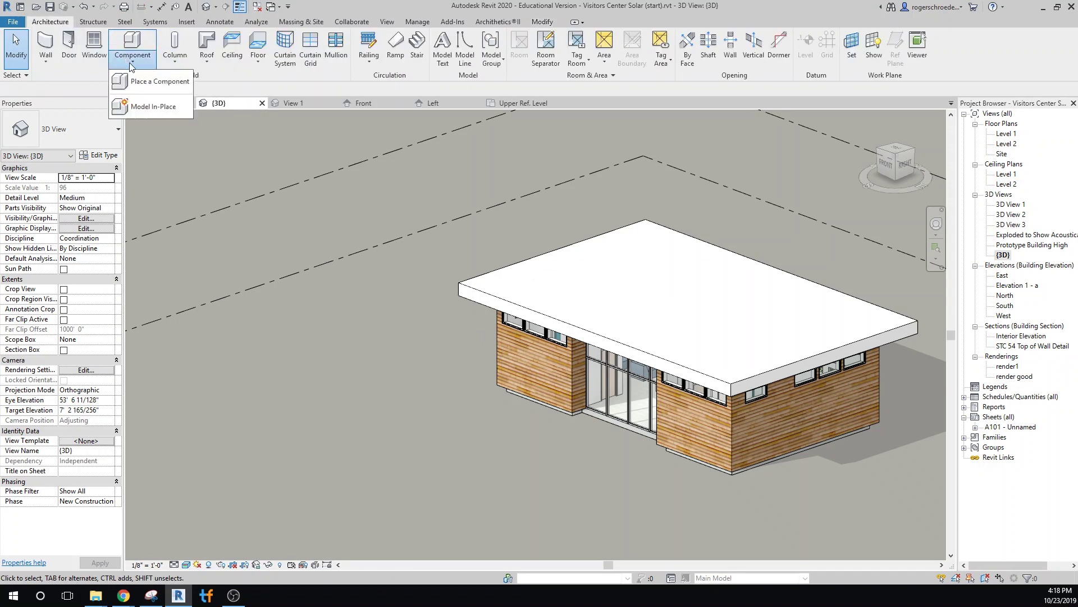
left_click(126, 80)
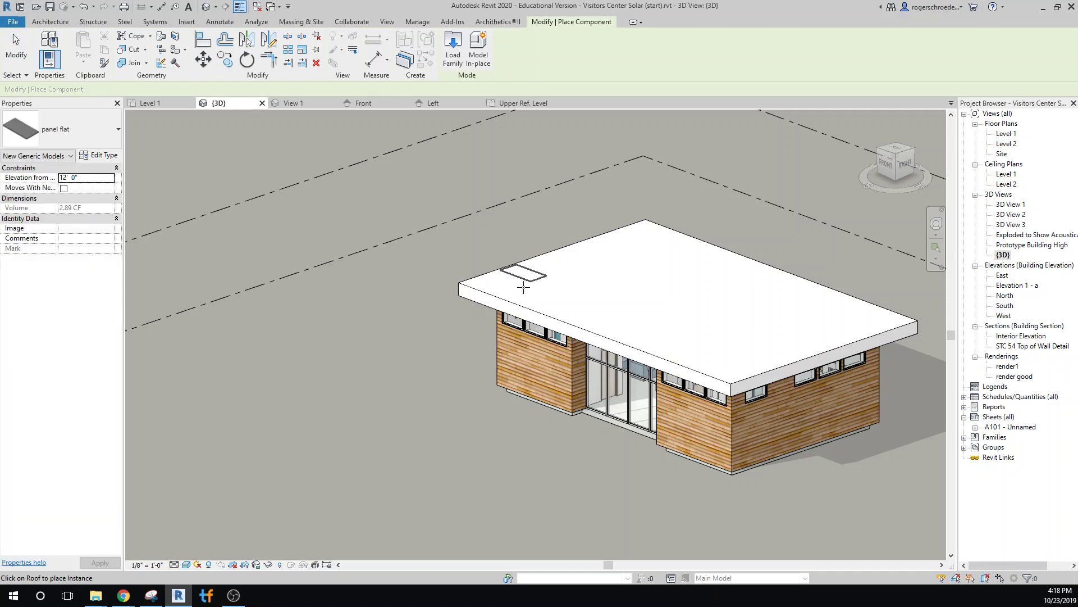
left_click(528, 291)
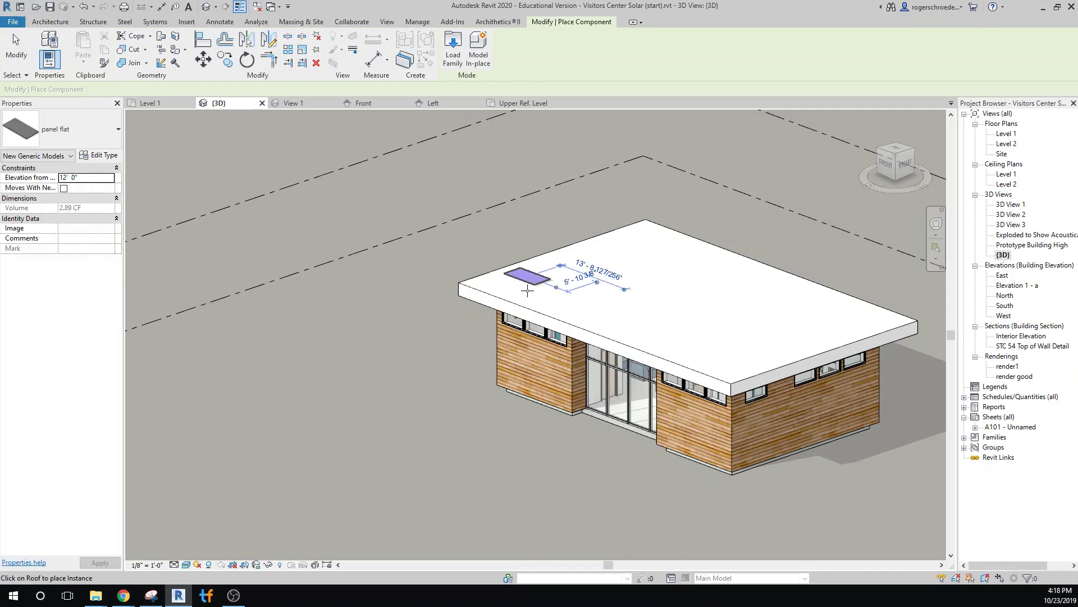
left_click(9, 50)
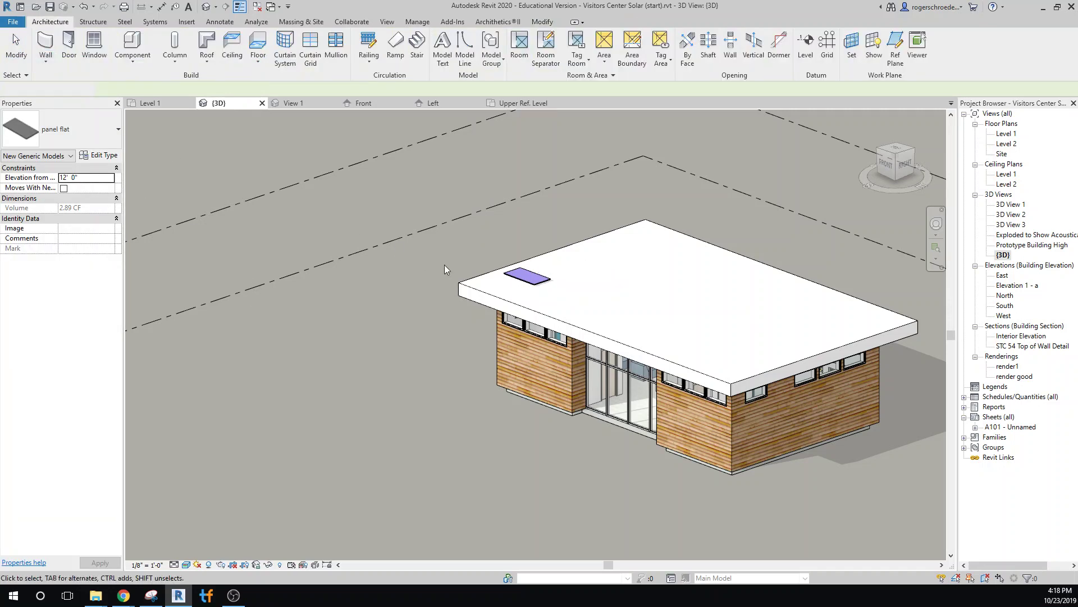
Select the solar panel placed on the roof.
left_click(528, 277)
left_click(323, 300)
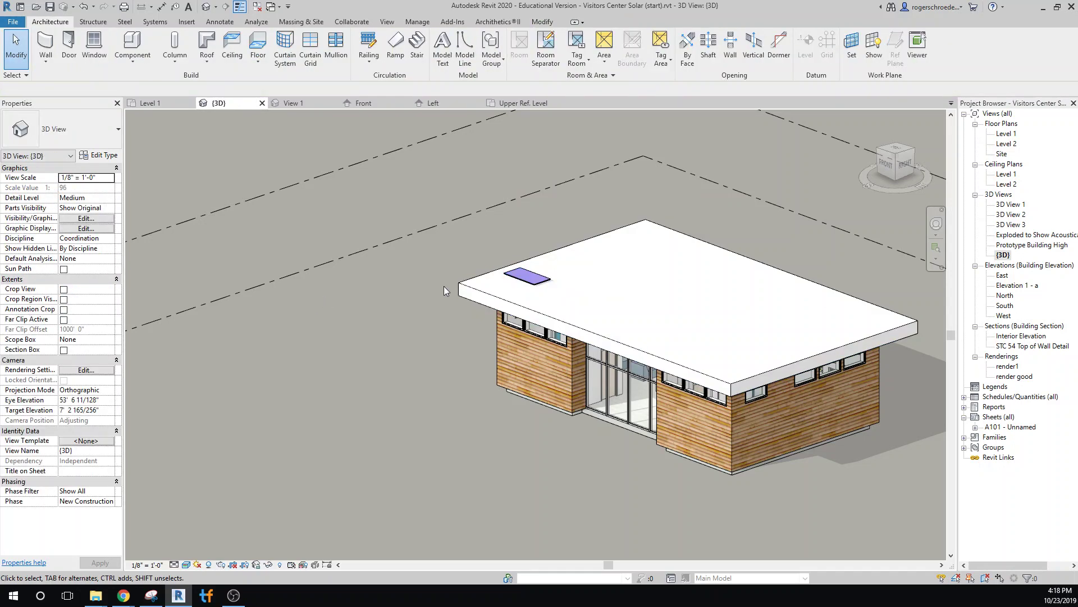
left_click(521, 274)
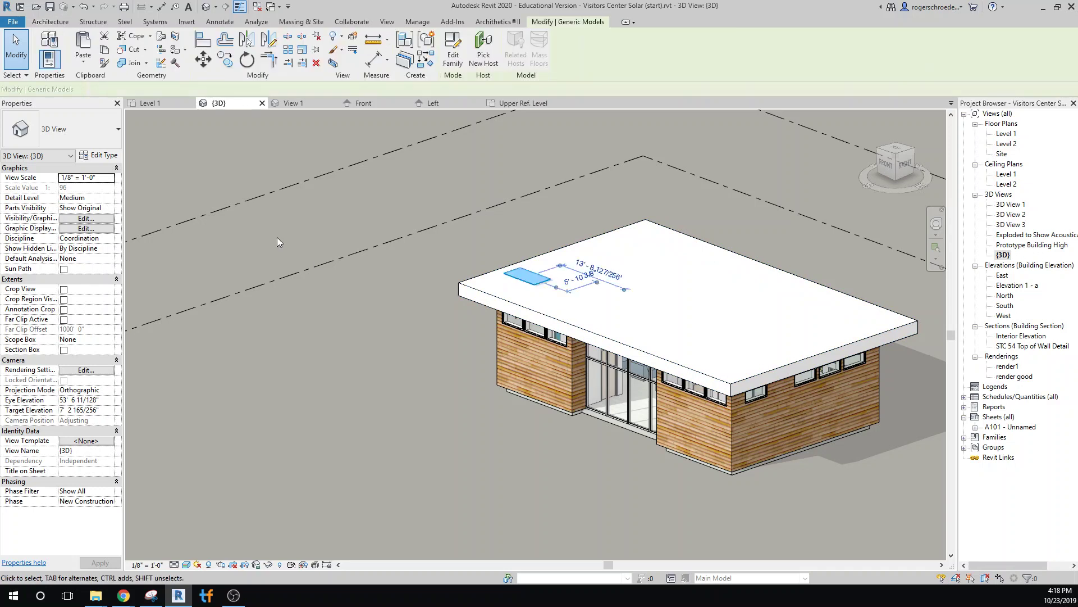